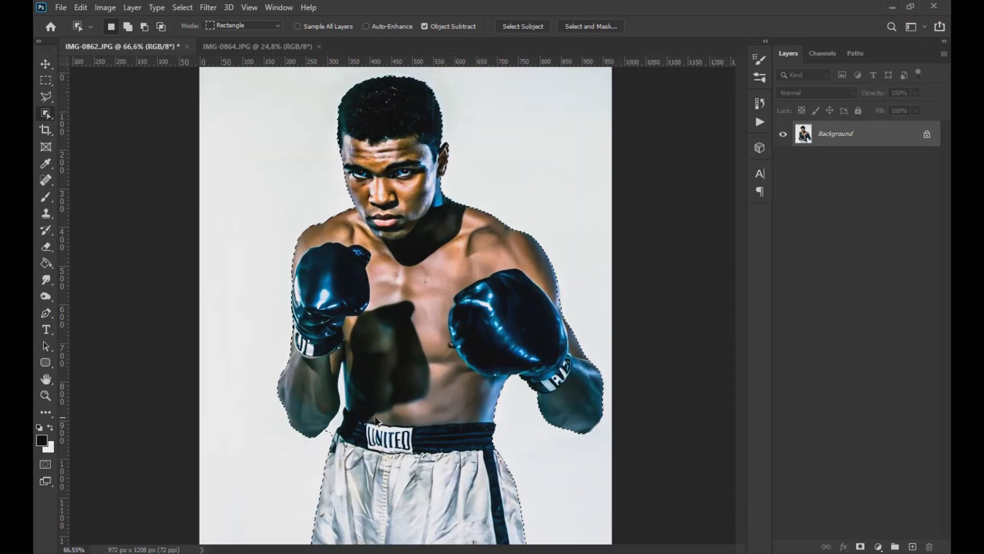
- Subtract the white gap between the boxer's arm and torso from the selection with the Quick Selection tool and check the outline
right_click(45, 113)
click(96, 127)
scroll(282, 349, up, 4)
drag(312, 353, 271, 516)
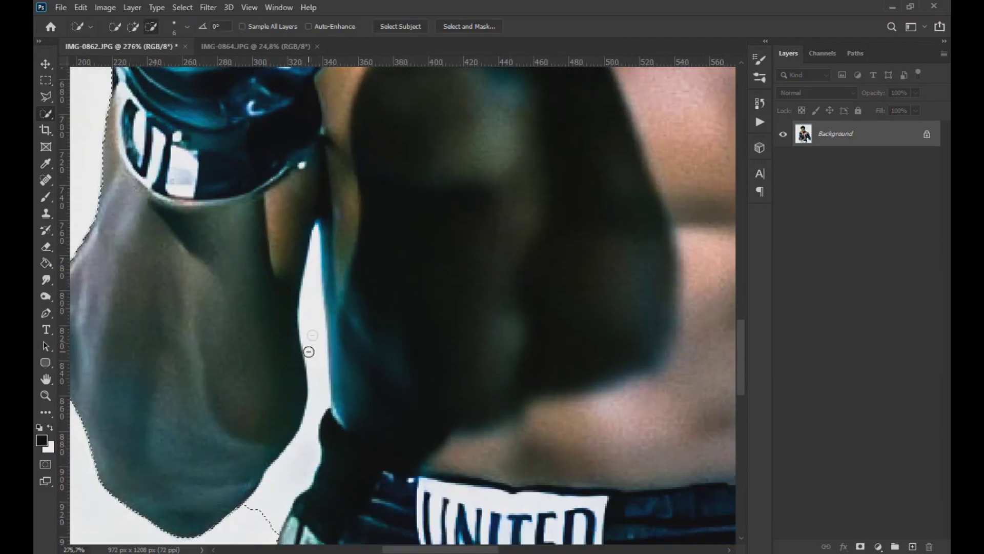
scroll(308, 241, up, 1)
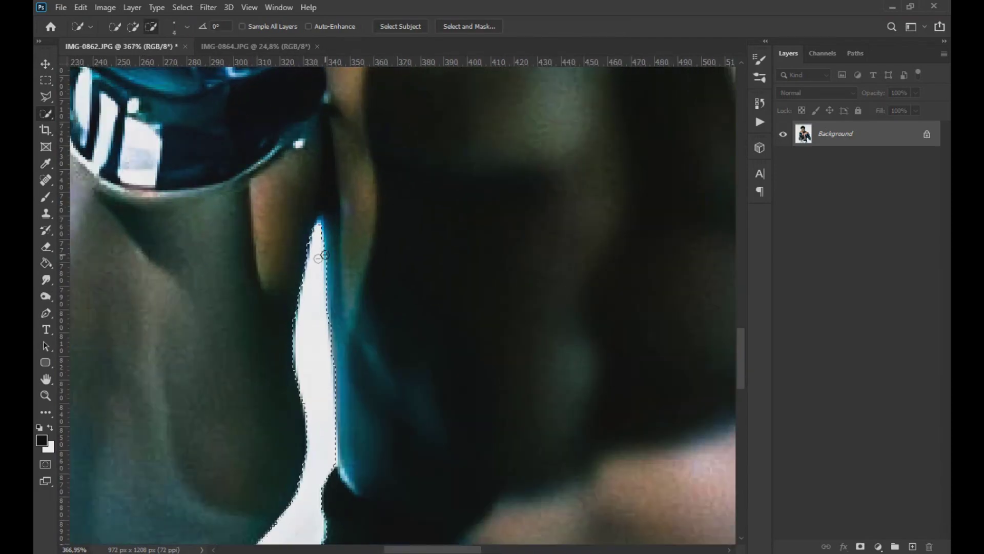
scroll(325, 255, down, 5)
scroll(308, 256, up, 2)
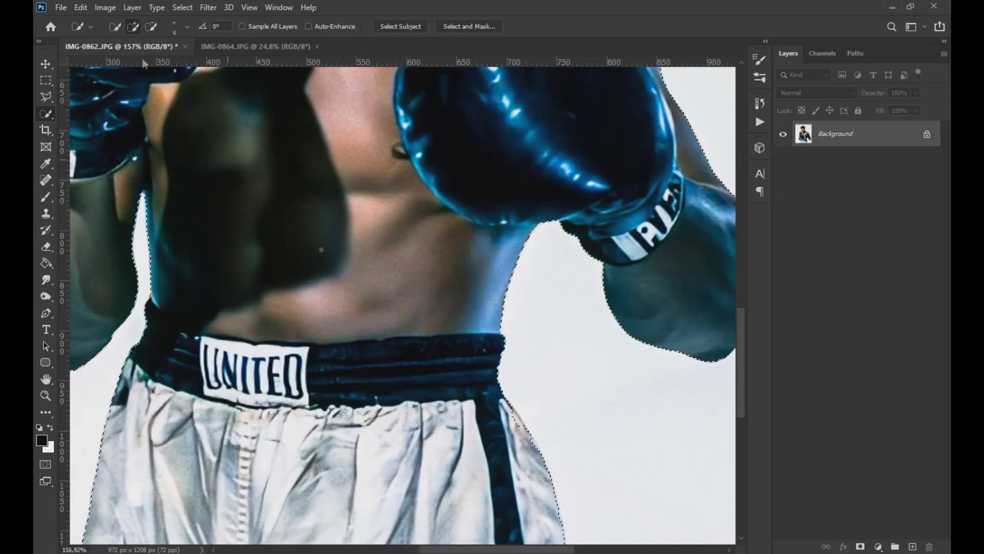
scroll(536, 453, down, 2)
scroll(597, 185, up, 4)
scroll(591, 256, down, 3)
scroll(479, 242, up, 5)
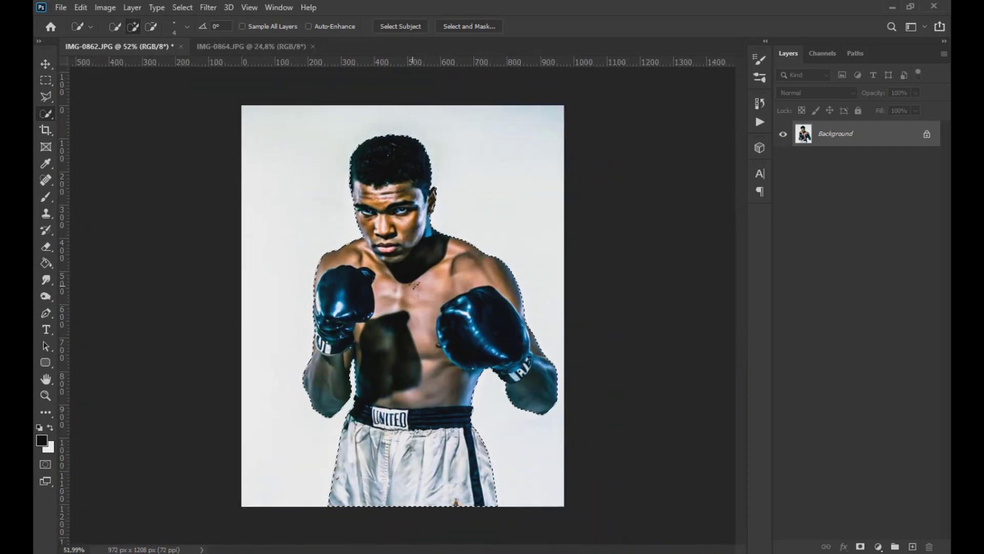
- Mask the boxer layer with the selection and place a new empty layer beneath it
click(860, 547)
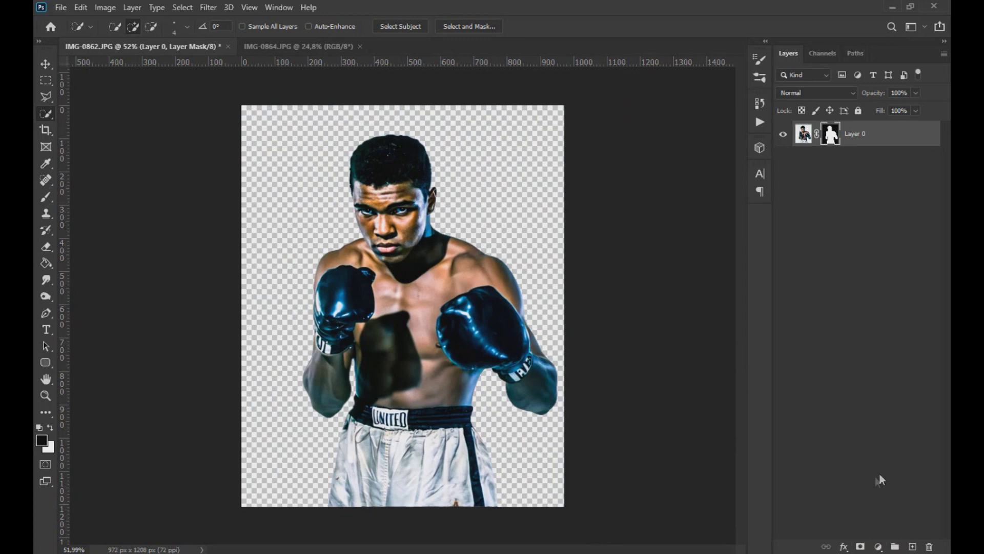
click(913, 547)
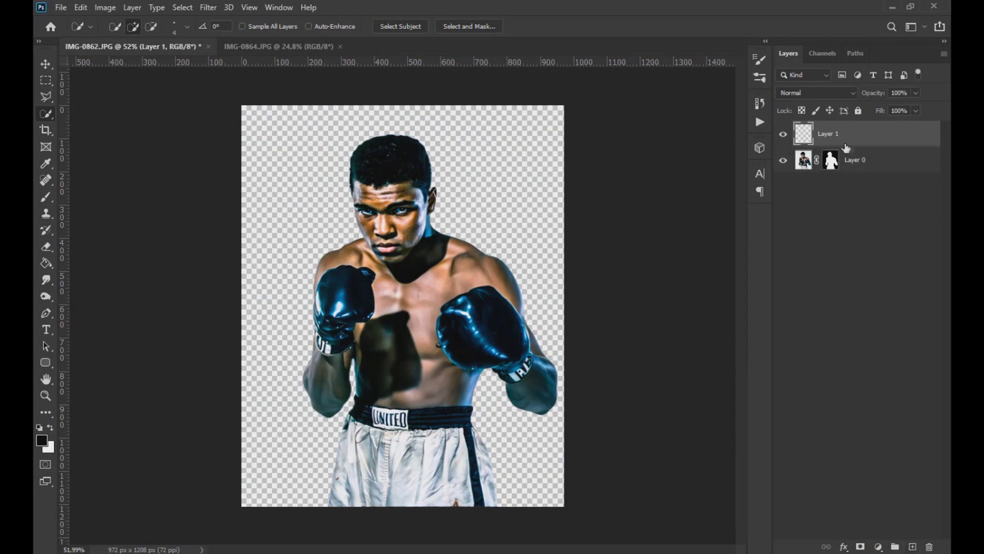
drag(836, 146, 837, 174)
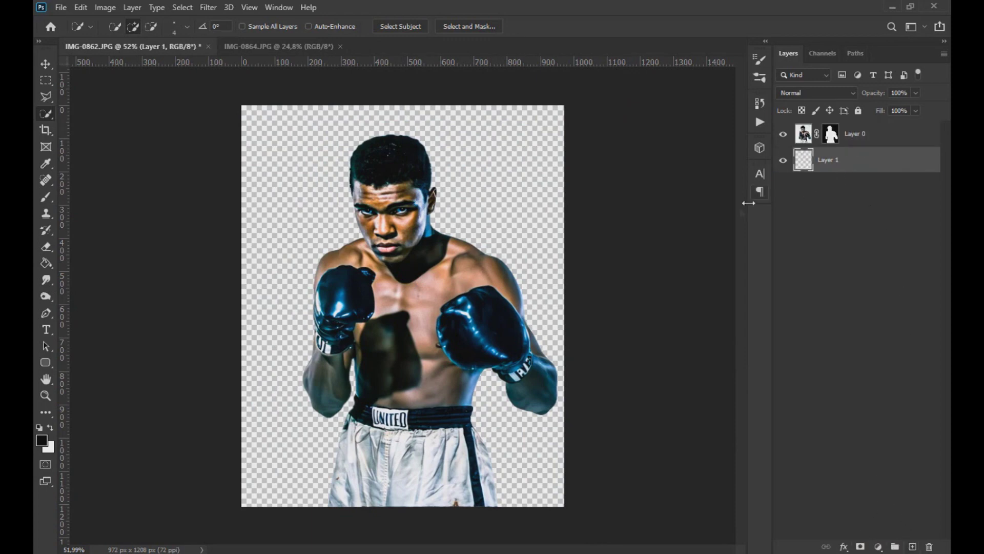
- Set the foreground colour to pure red and fill the empty layer below the boxer with it
click(47, 440)
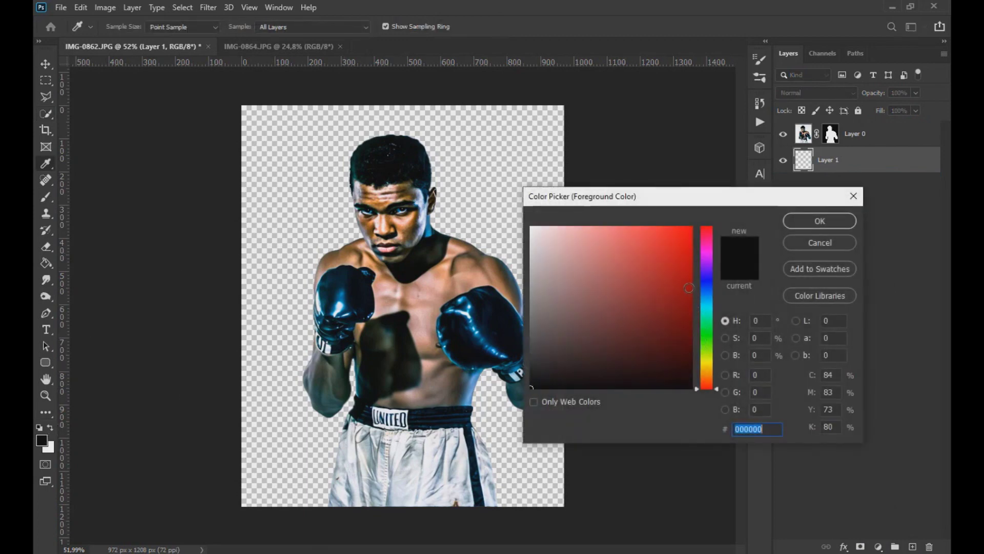
drag(689, 288, 713, 224)
key(Return)
click(46, 263)
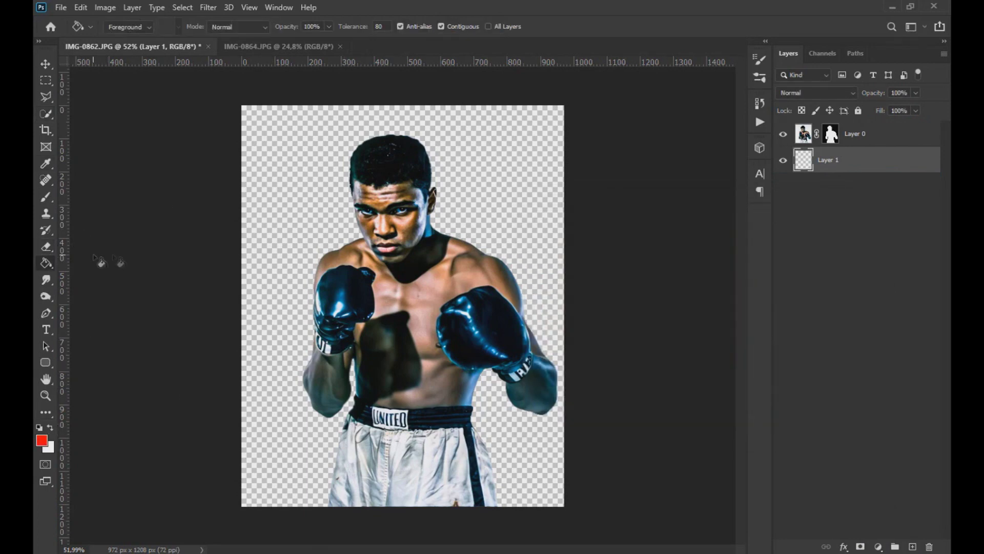
click(283, 265)
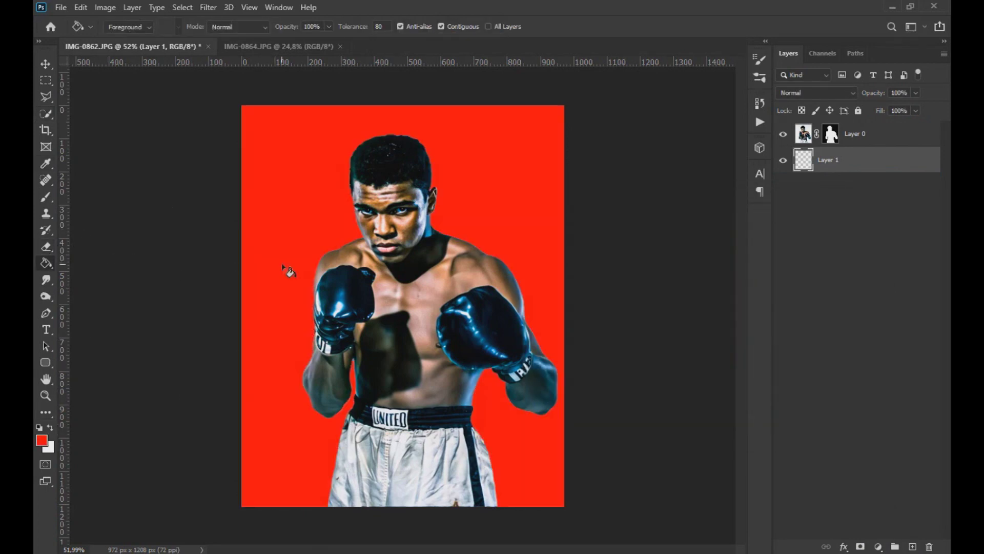
click(46, 65)
- Clean the boxer's layer mask edge around the bent forearm and waist with a soft 14 px black brush
scroll(353, 321, up, 5)
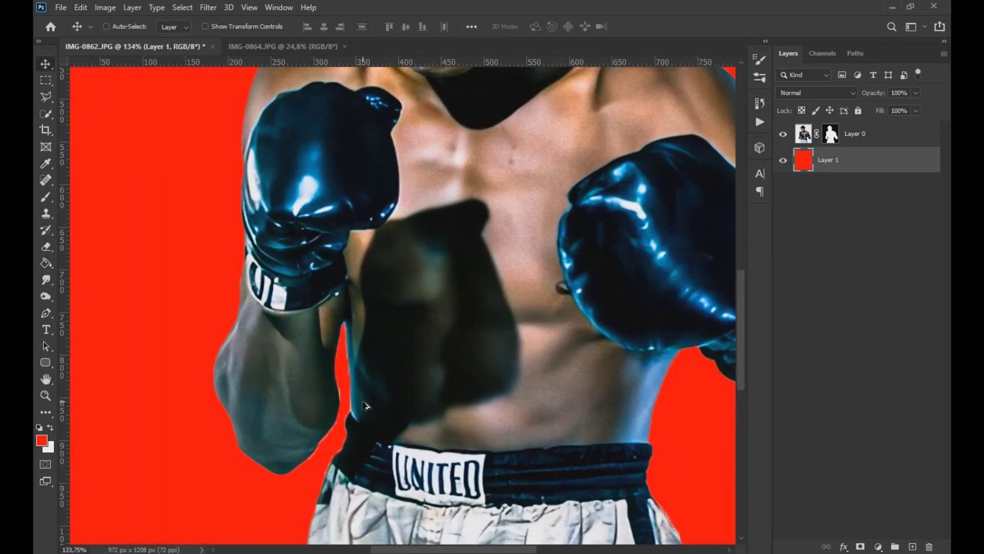
click(46, 197)
click(830, 133)
drag(374, 220, 143, 229)
click(125, 27)
drag(100, 96, 143, 95)
drag(425, 196, 384, 196)
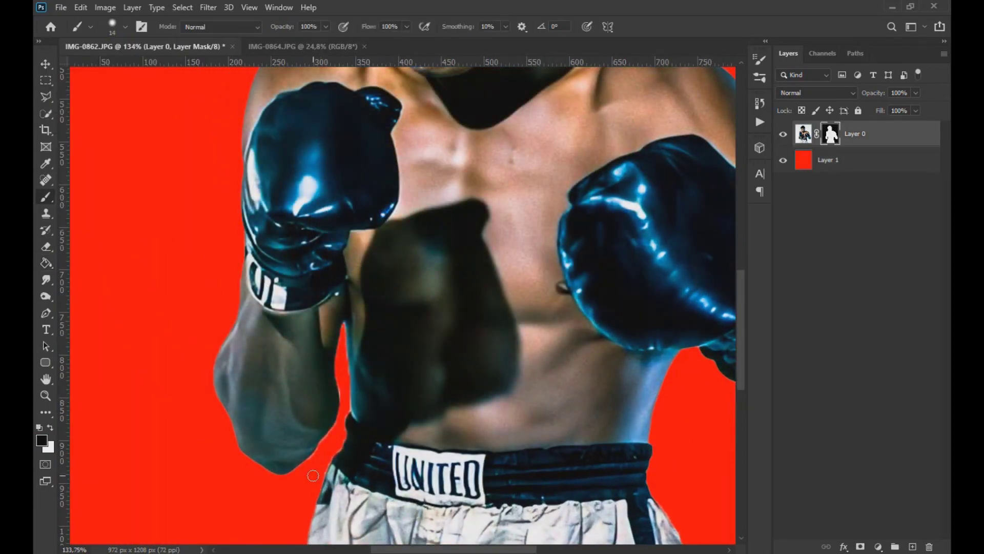
scroll(313, 475, up, 3)
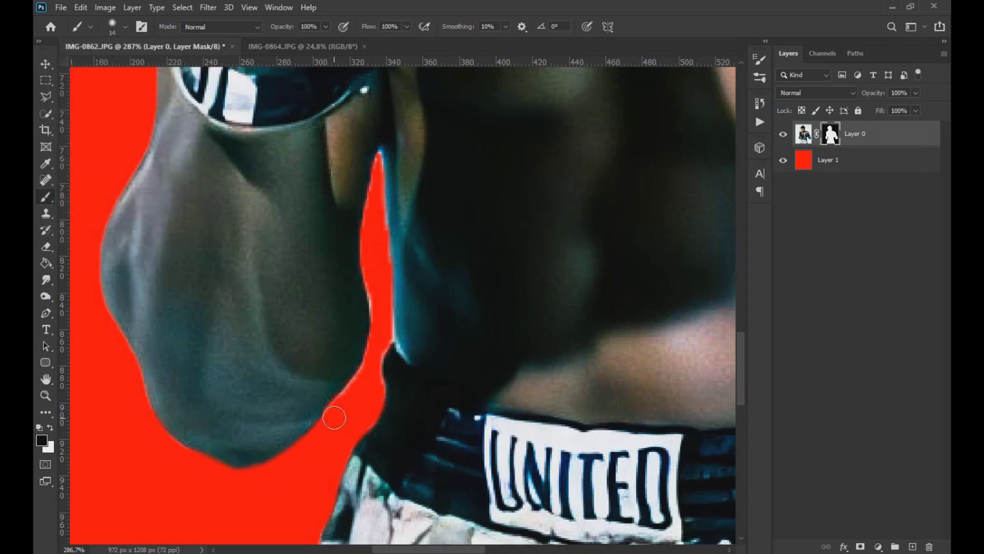
- Touch up the mask edge around the shoulder, neck and ear with a 4 px brush, restoring areas in white
scroll(361, 295, down, 6)
mouse_move(638, 148)
mouse_down()
mouse_move(561, 196)
mouse_move(432, 205)
mouse_up()
scroll(430, 205, up, 5)
mouse_move(425, 206)
mouse_down()
mouse_move(361, 135)
mouse_move(377, 162)
mouse_move(411, 314)
mouse_move(402, 225)
mouse_move(400, 254)
mouse_up()
scroll(394, 325, right, 1)
scroll(459, 440, down, 4)
scroll(420, 159, up, 5)
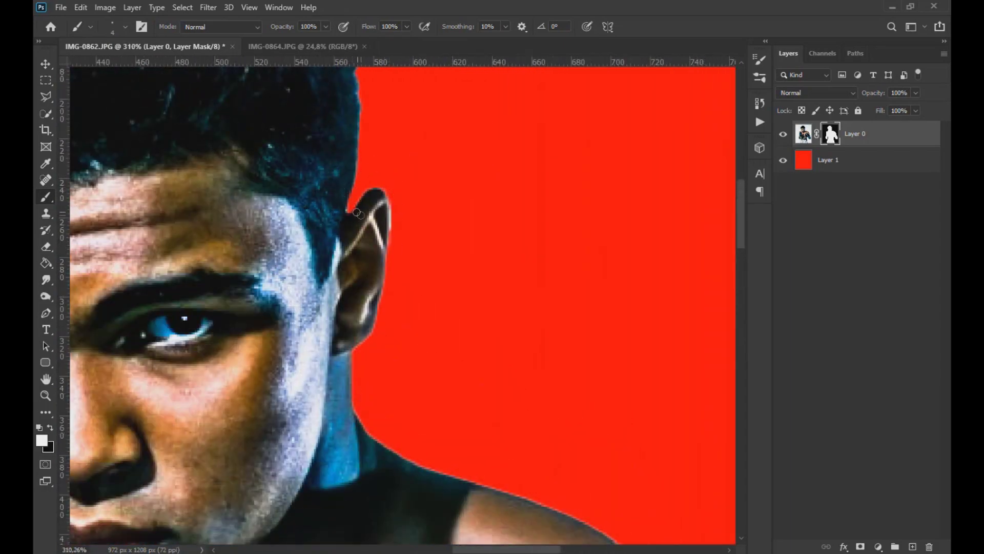
- Smooth the mask edge around the boxer's hair with a soft 14 px brush
scroll(361, 215, down, 4)
scroll(286, 127, up, 3)
drag(287, 128, 307, 128)
click(50, 426)
click(125, 27)
drag(105, 98, 112, 97)
key(Return)
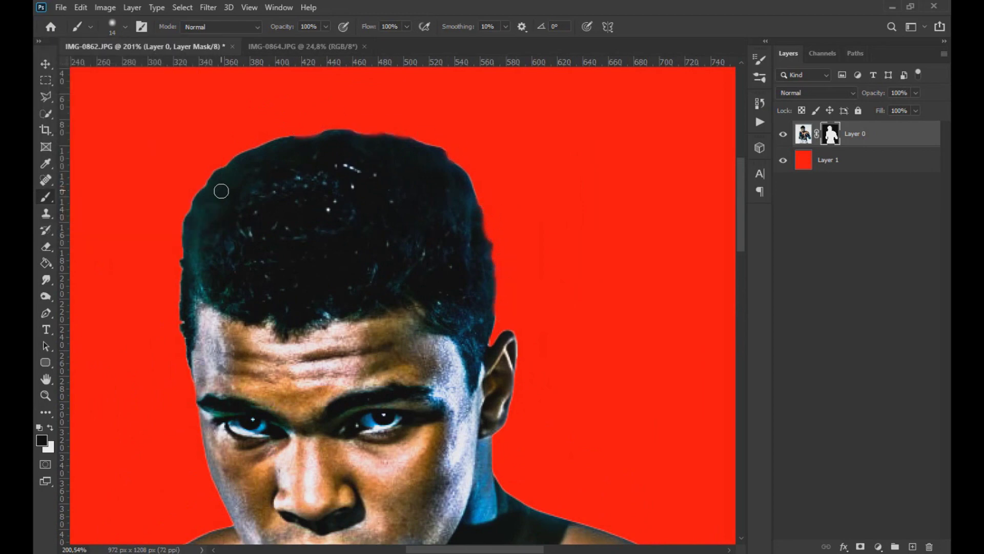
key(x)
scroll(477, 246, up, 1)
click(46, 65)
scroll(441, 403, down, 4)
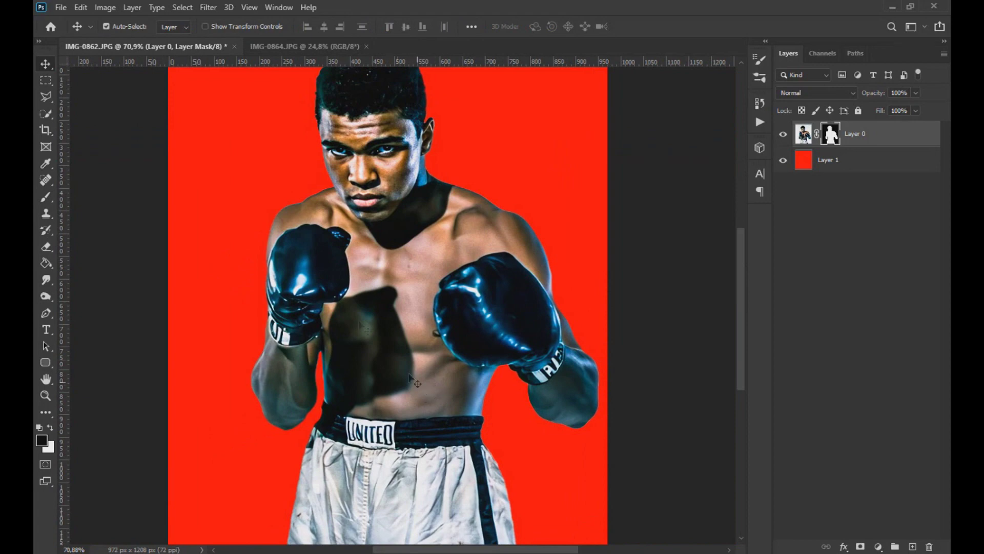
- Target the boxer's image instead of its mask and desaturate it to black and white
click(99, 11)
click(803, 133)
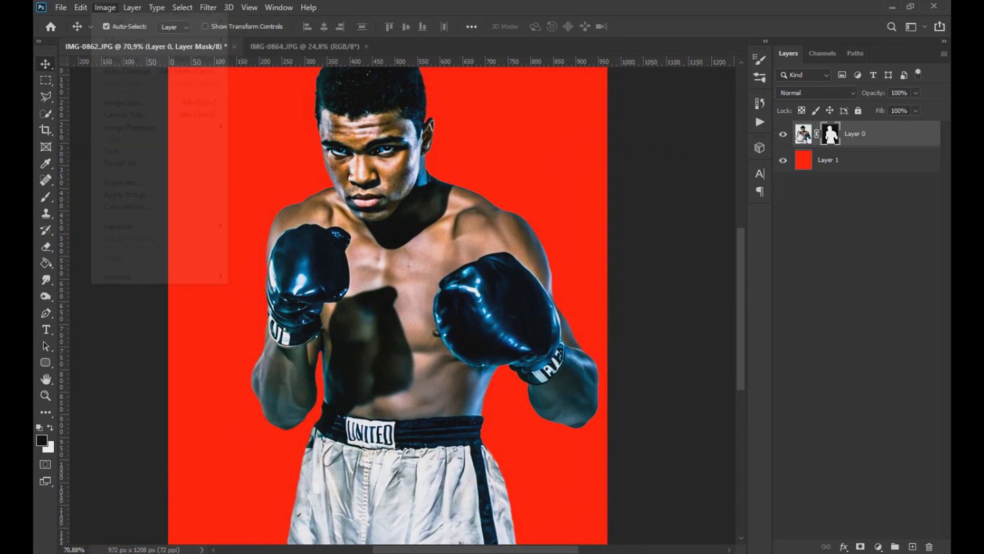
click(105, 7)
mouse_move(118, 40)
click(300, 288)
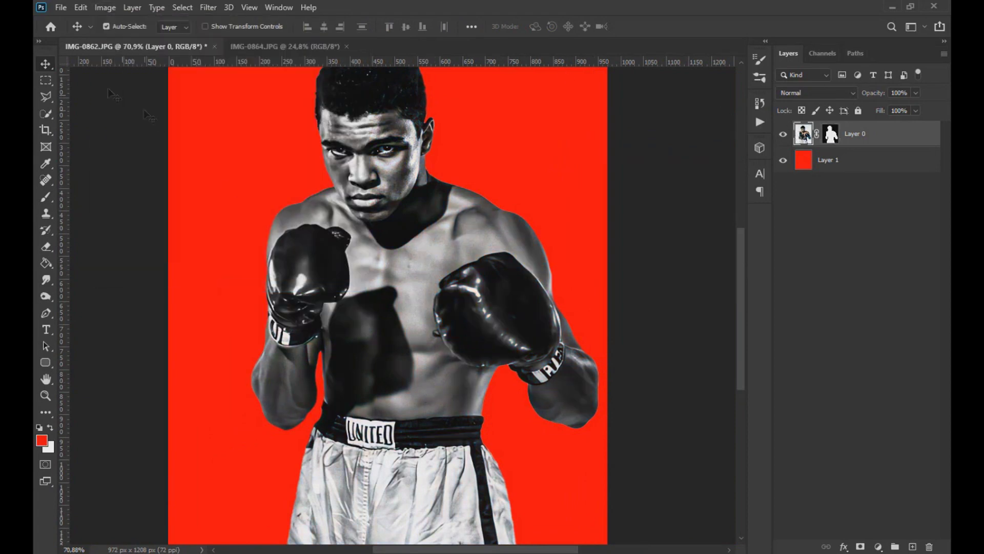
scroll(449, 311, down, 1)
scroll(449, 311, down, 1)
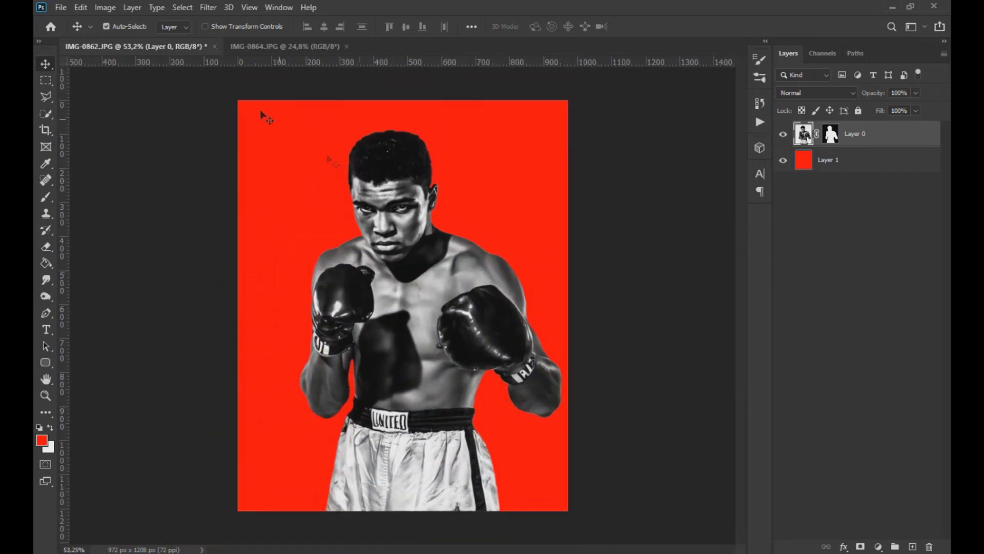
- Widen the canvas on both sides of the boxer to 1854 px by 1208 px with the Crop tool
click(47, 129)
click(569, 298)
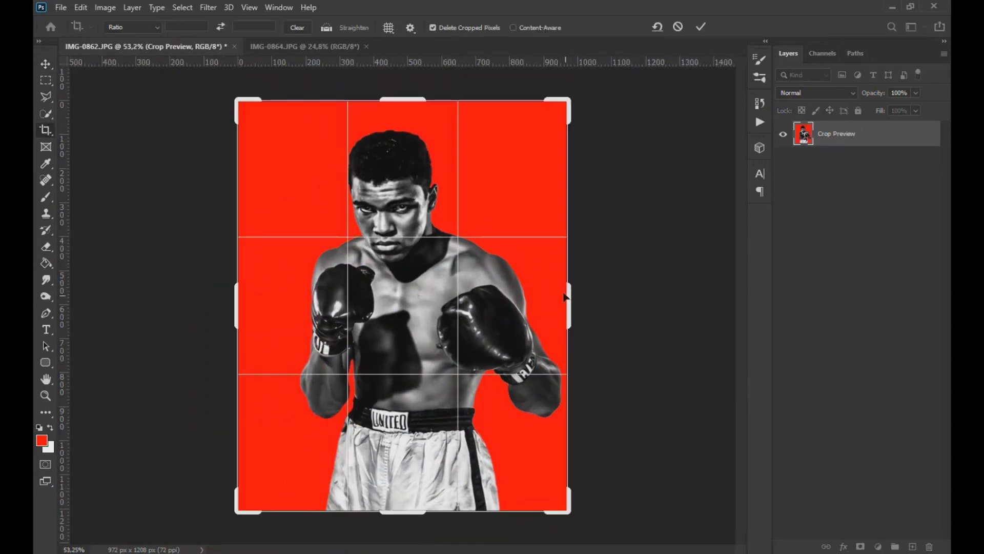
drag(571, 298, 670, 295)
drag(137, 309, 89, 313)
drag(709, 308, 689, 310)
click(45, 64)
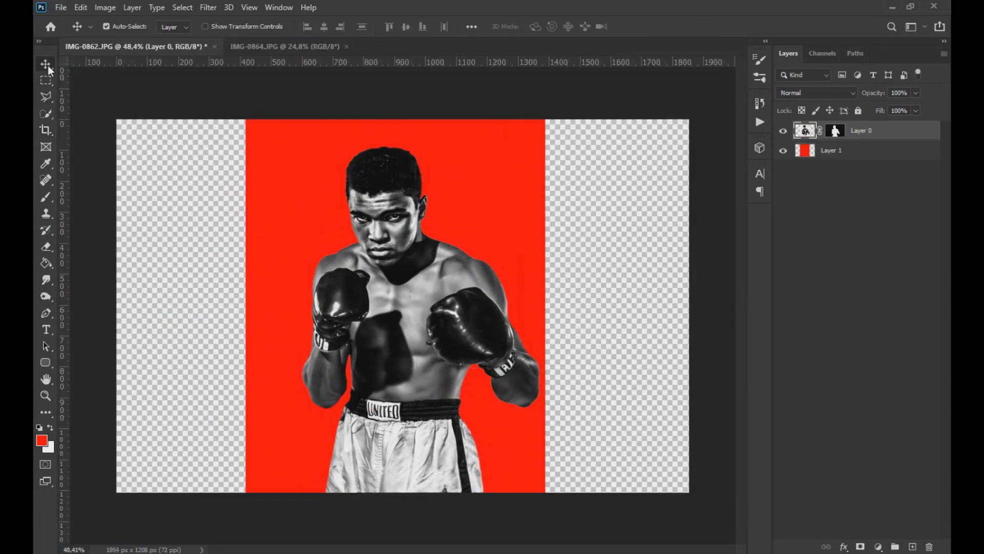
- Fill the red area and both empty side areas of the background layer with medium grey
click(830, 156)
click(42, 440)
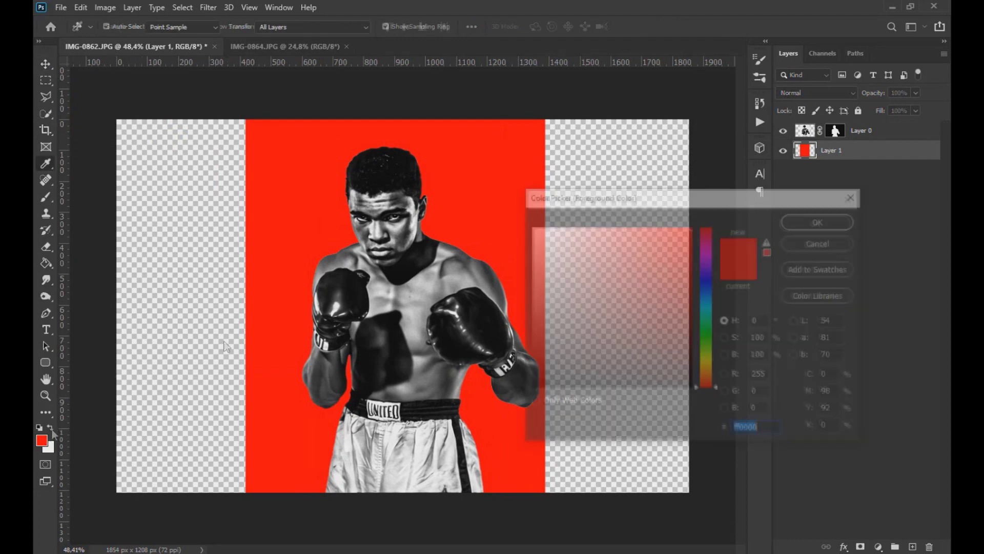
click(530, 281)
click(783, 220)
click(46, 263)
click(238, 248)
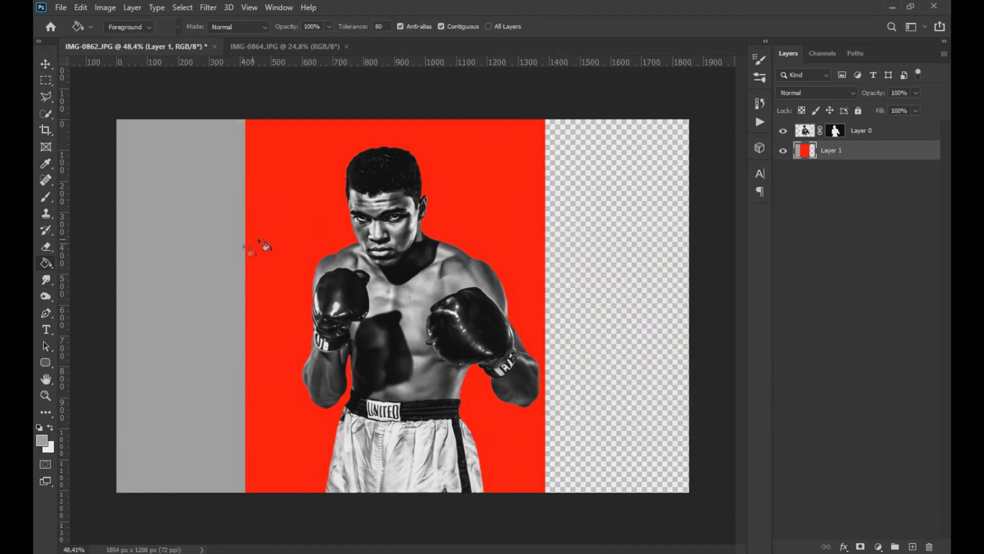
click(338, 229)
click(590, 253)
click(46, 63)
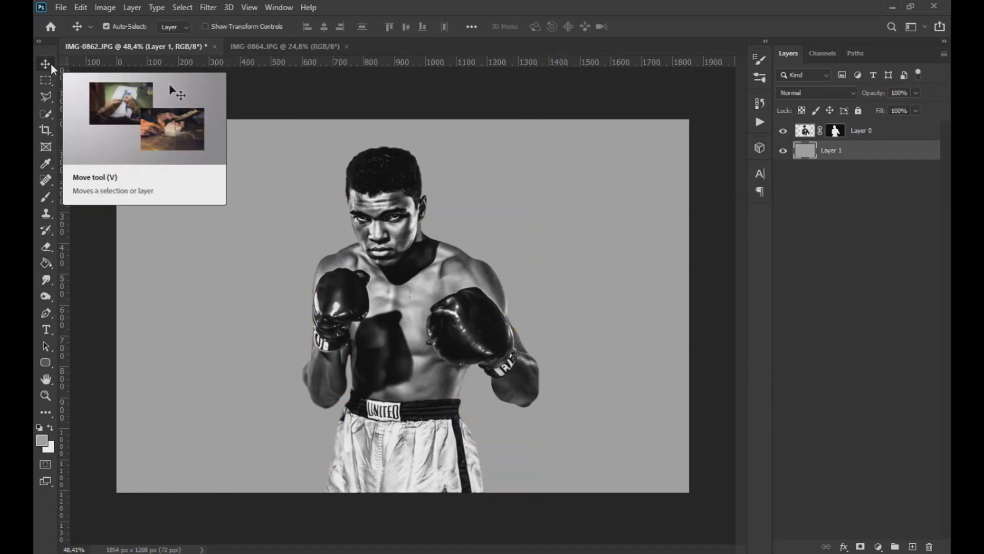
- Refill the background layer with a lighter grey, #d2d2d2
click(42, 440)
click(534, 262)
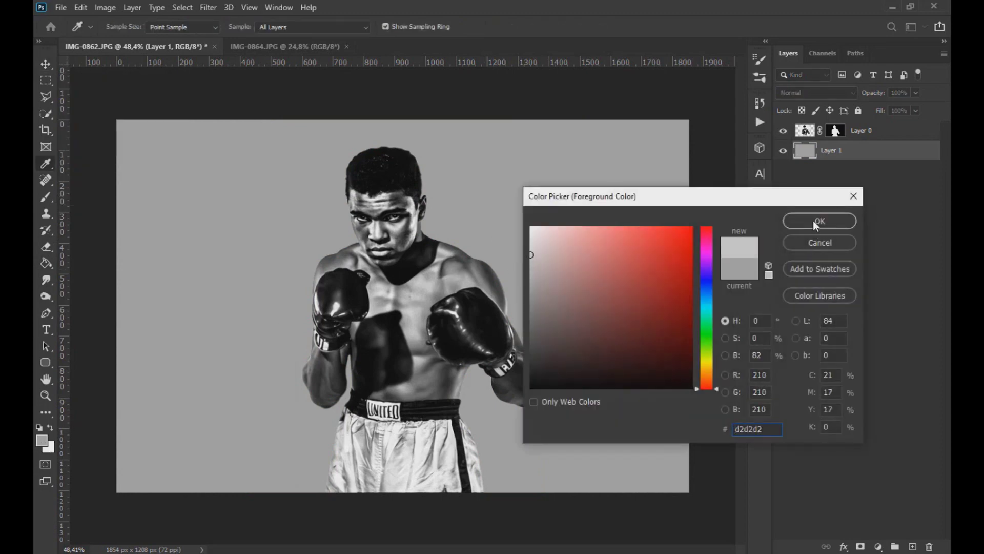
click(816, 225)
click(45, 263)
click(224, 232)
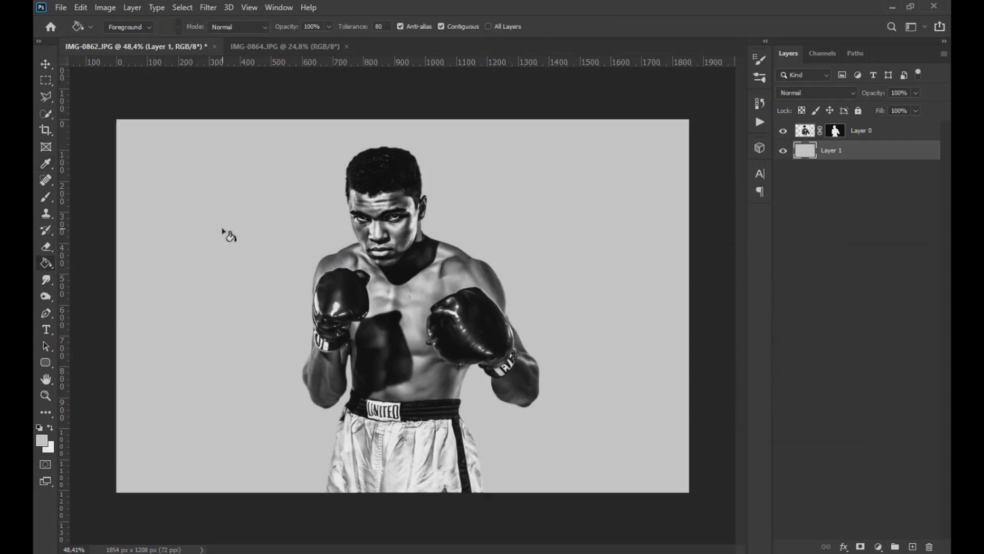
click(43, 65)
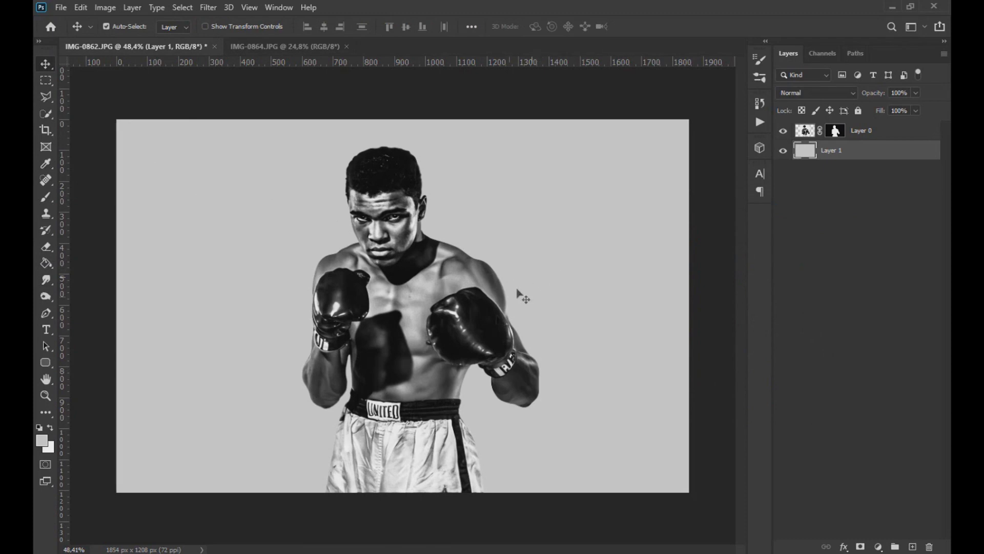
scroll(482, 395, up, 3)
scroll(433, 362, down, 3)
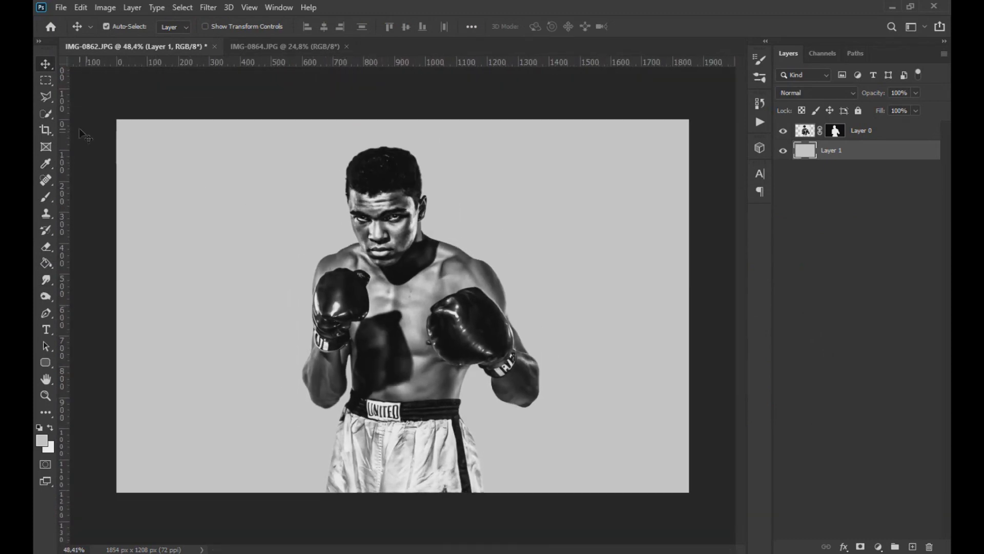
- Copy the entire IMG-0864.JPG photo and paste it in place above the boxer layer in IMG-0862.JPG
click(328, 50)
scroll(245, 198, down, 1)
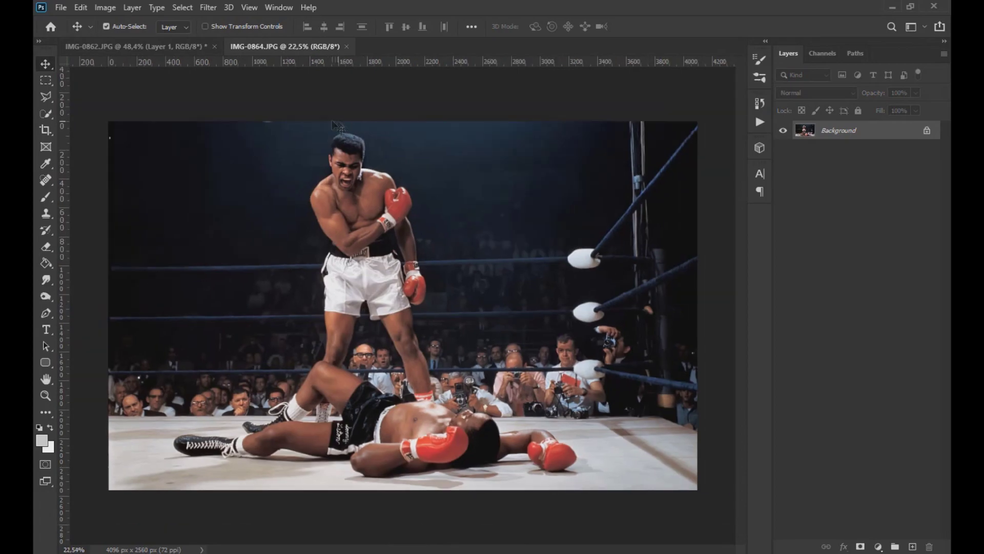
key(m)
drag(109, 123, 697, 489)
key(ctrl+c)
click(162, 48)
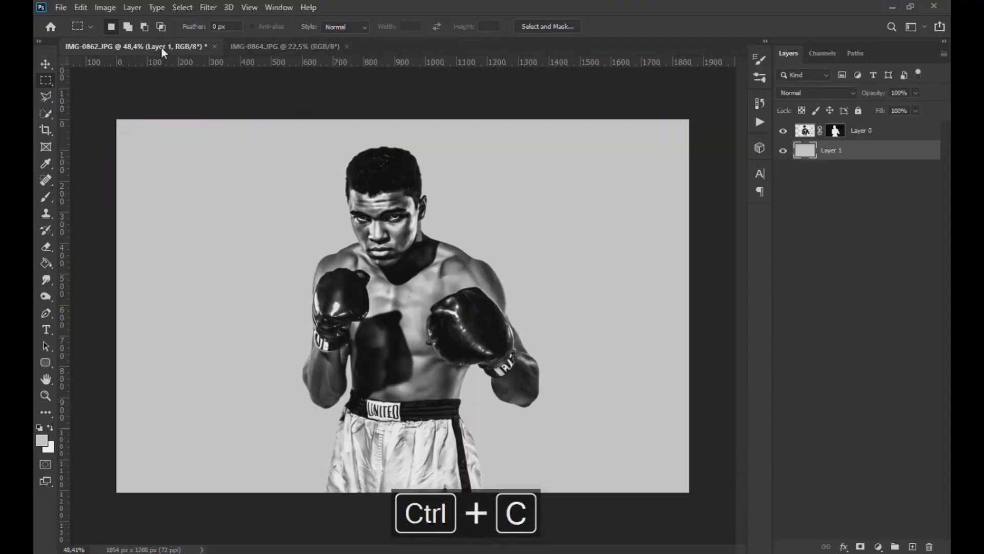
click(805, 133)
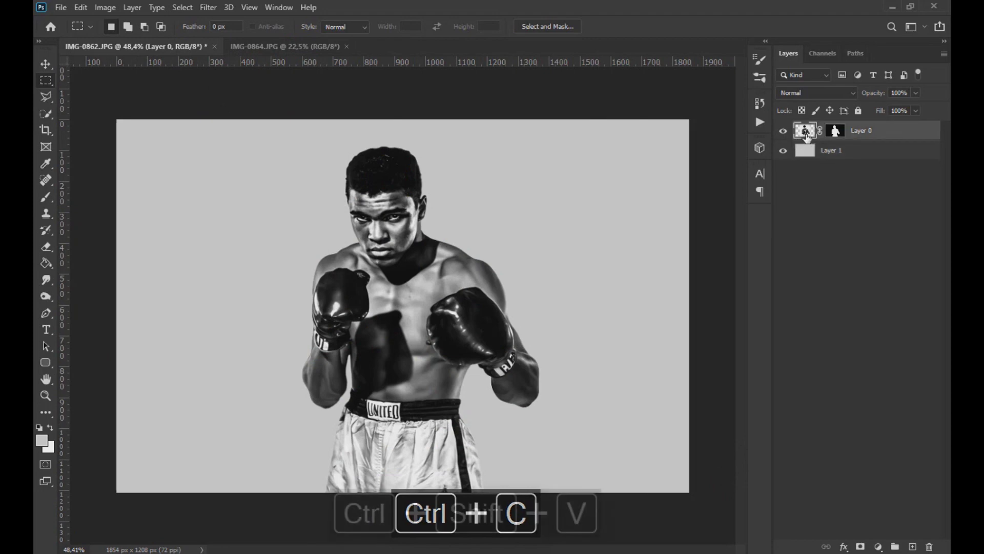
key(ctrl+shift+v)
- Scale the pasted ring photo to about 29.72% and position it over the boxer's torso
scroll(416, 239, down, 4)
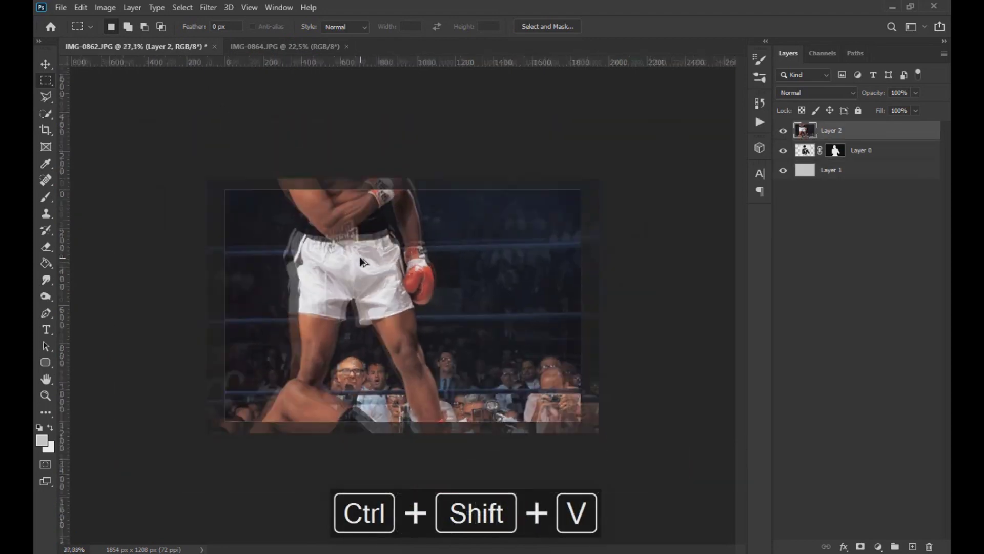
key(ctrl+t)
drag(671, 150, 450, 308)
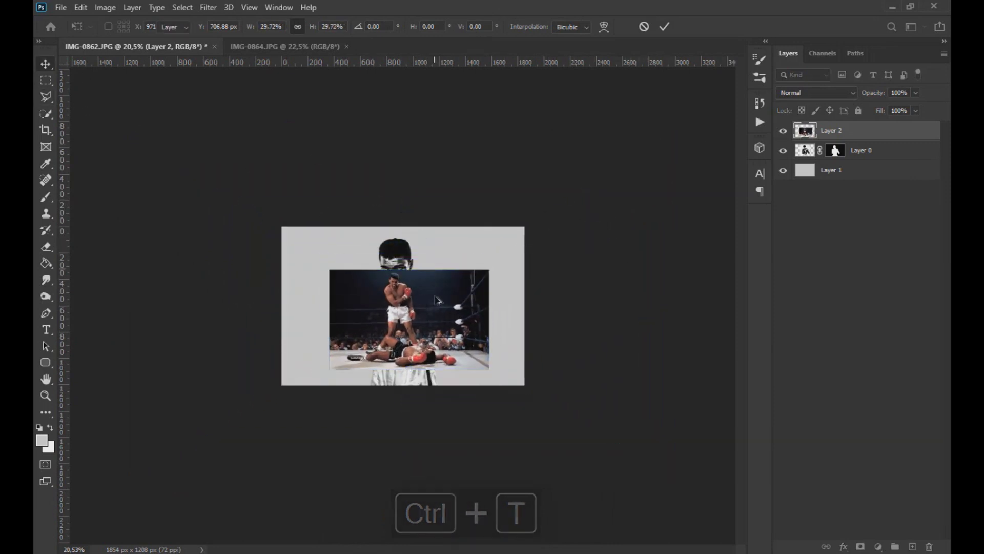
key(Return)
- Lower the ring photo layer's opacity to 57%
scroll(403, 305, up, 4)
click(916, 92)
click(892, 106)
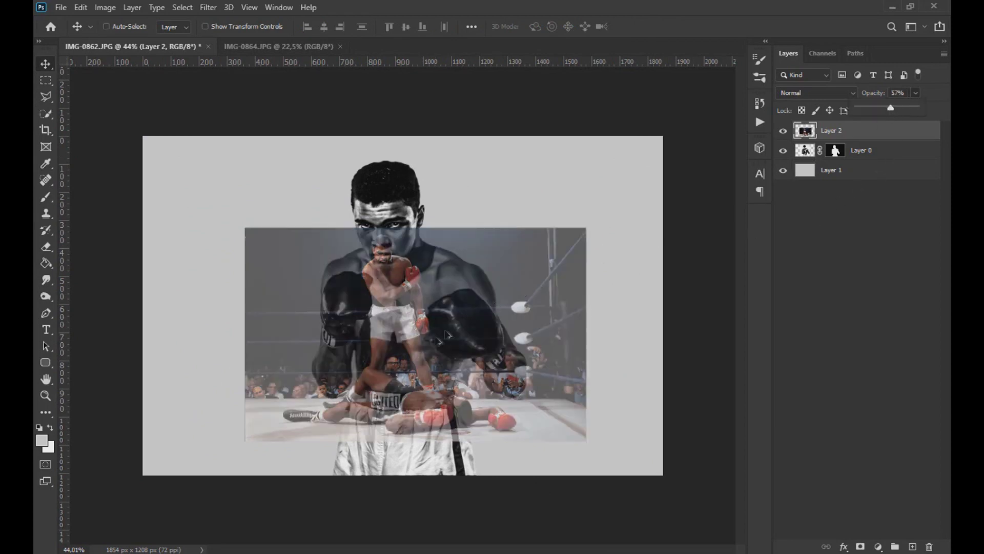
- Scale the ring photo layer down to about 70.49% and position it over the boxer's chest and waist
scroll(446, 335, up, 1)
key(ctrl+t)
drag(624, 212, 586, 247)
drag(528, 293, 533, 312)
drag(575, 267, 570, 273)
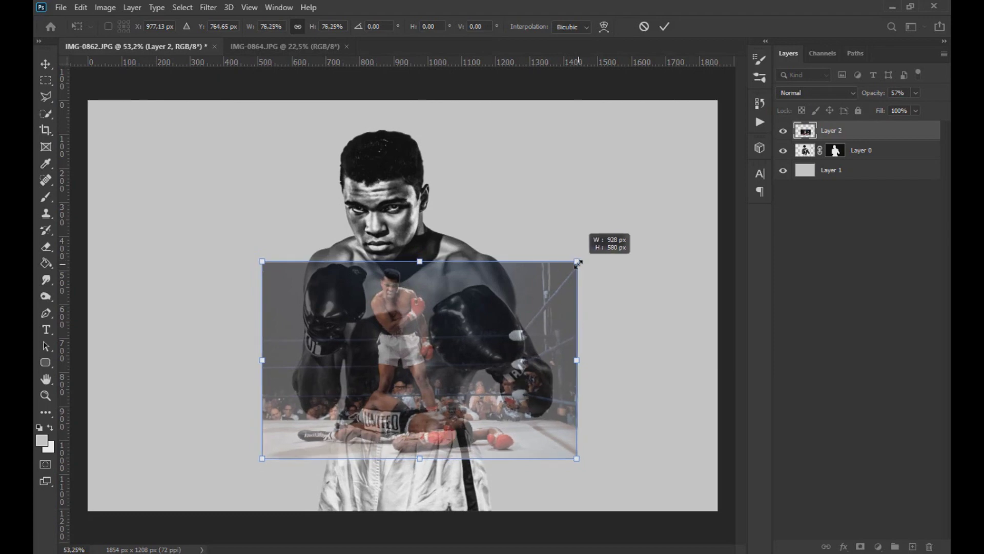
drag(525, 321, 523, 321)
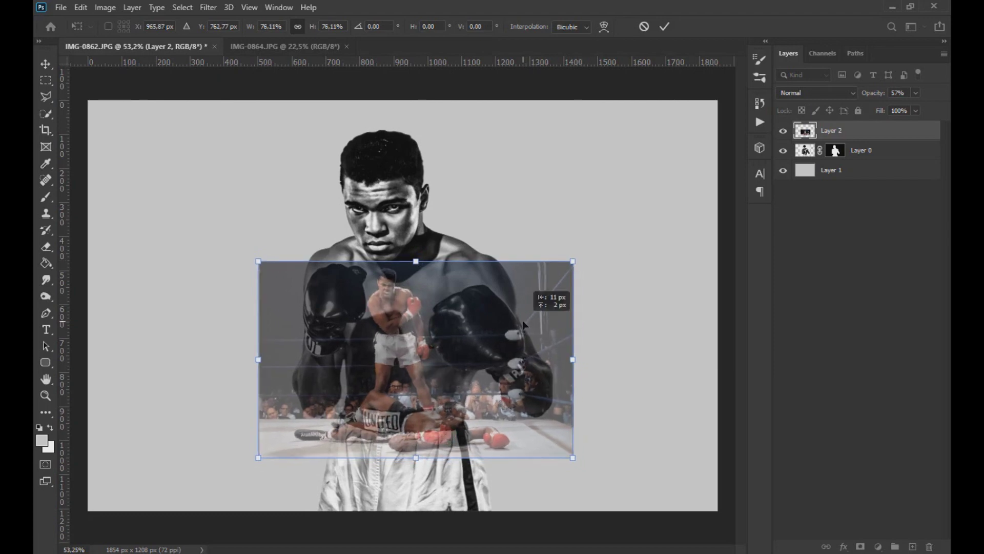
drag(522, 320, 527, 319)
drag(577, 259, 566, 266)
drag(483, 315, 481, 317)
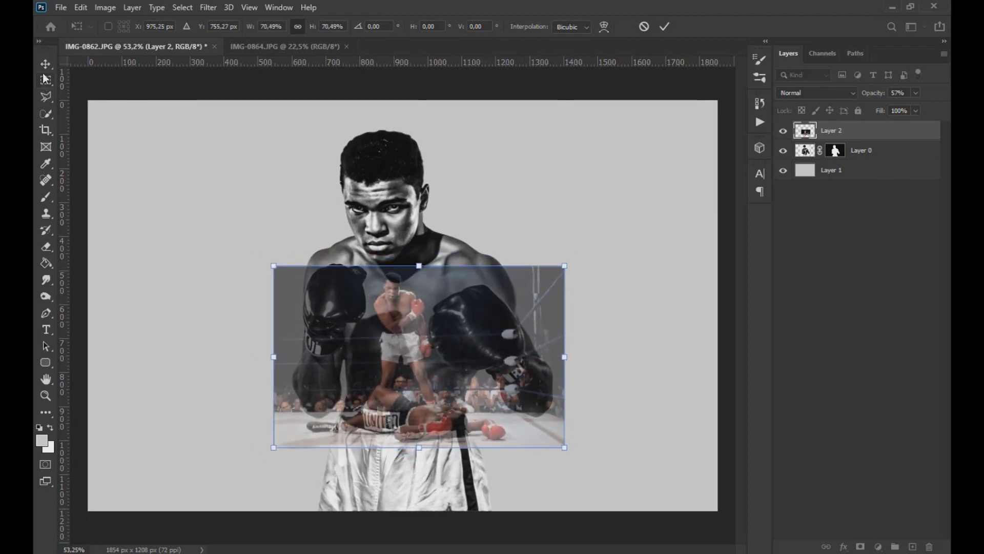
key(Return)
- Restore the ring photo layer's opacity to 100%
click(917, 94)
drag(915, 107, 942, 108)
scroll(468, 363, up, 3)
click(916, 93)
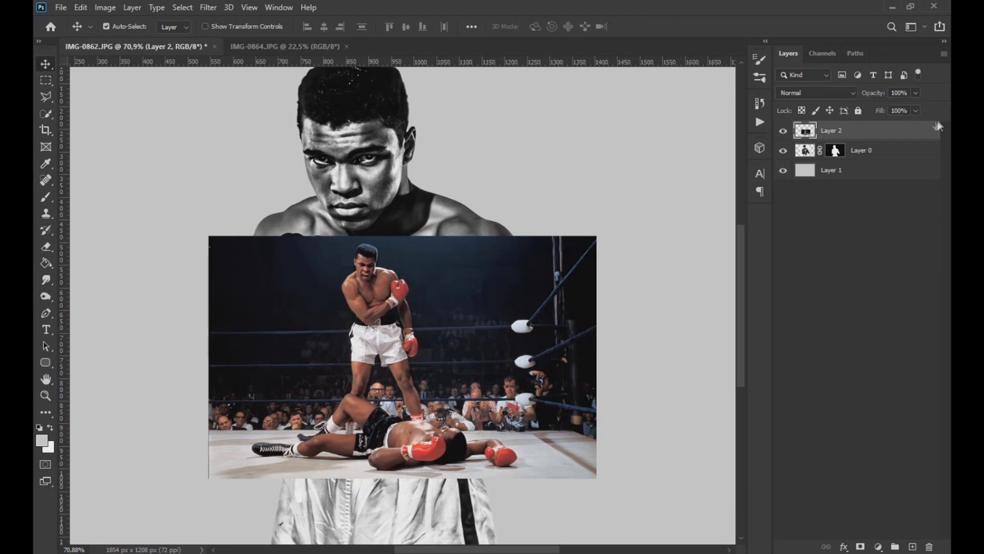
- Load the boxer layer's mask as a selection and use it to add a layer mask to Layer 2
ctrl+click(834, 151)
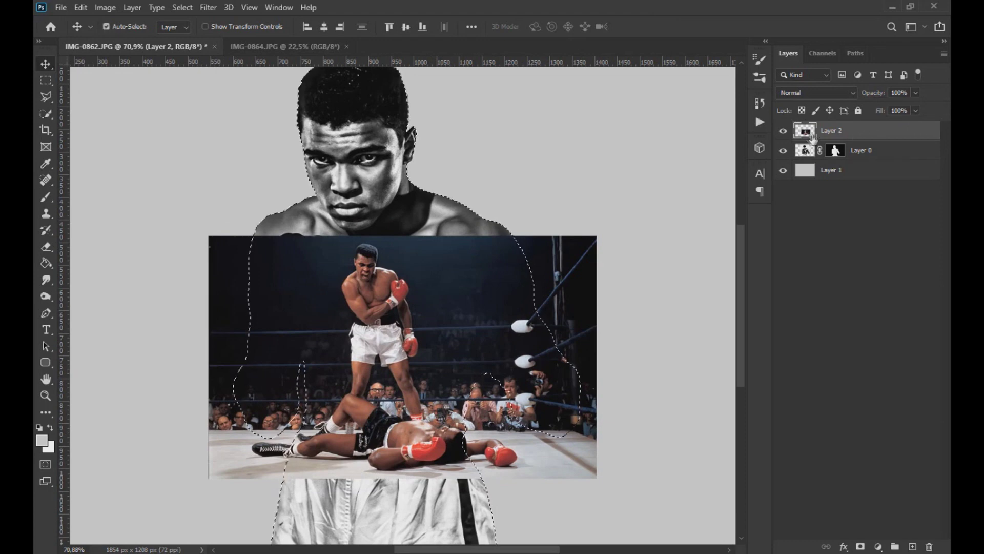
click(860, 546)
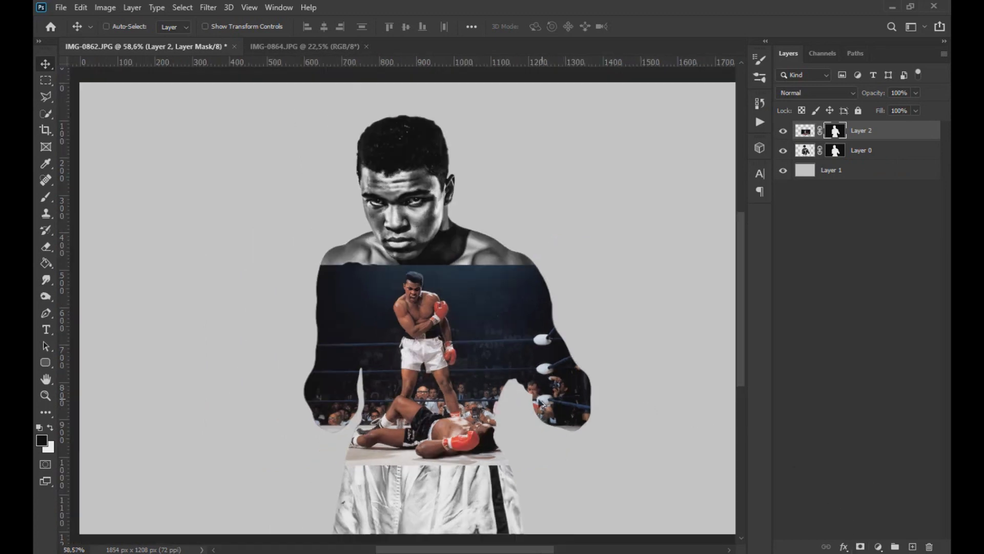
scroll(530, 412, up, 2)
click(807, 133)
click(915, 94)
mouse_move(916, 107)
mouse_down()
mouse_move(899, 108)
mouse_move(918, 108)
mouse_up()
- Paint black on Layer 2's mask with an enlarged soft brush to bring back the large boxer's shoulders, left glove and outer arms
key(b)
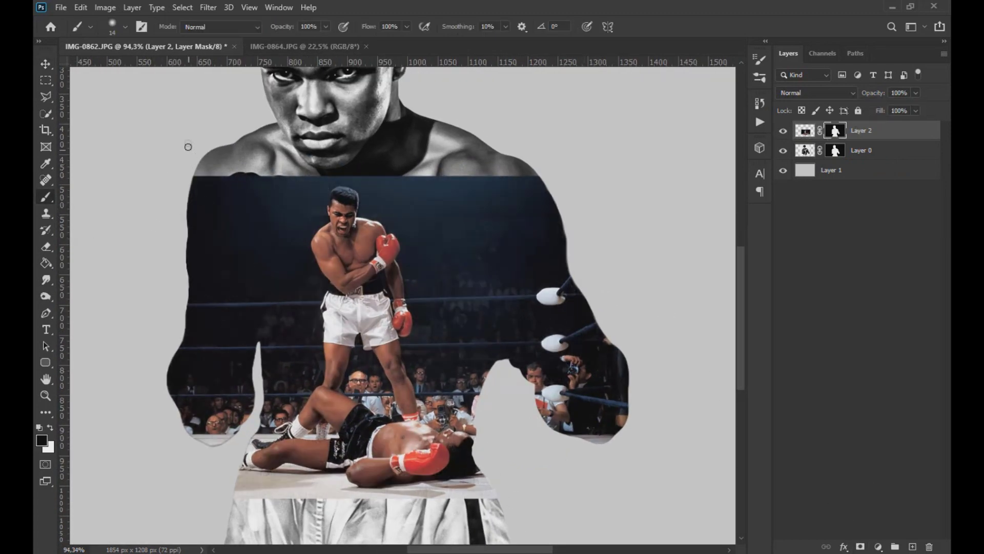
key(bracketright)
key(bracketright)
key(bracketright)
key(bracketright)
key(bracketright)
key(bracketright)
key(bracketright)
key(bracketright)
key(bracketright)
key(bracketright)
key(bracketright)
key(bracketright)
key(bracketright)
key(bracketright)
key(bracketright)
mouse_move(233, 137)
mouse_down()
mouse_move(217, 196)
mouse_move(312, 148)
mouse_move(530, 168)
mouse_move(562, 179)
mouse_move(600, 217)
mouse_move(666, 338)
mouse_move(656, 422)
mouse_move(574, 405)
mouse_up()
mouse_move(177, 425)
mouse_down()
mouse_move(154, 275)
mouse_move(225, 210)
mouse_up()
- Reduce the brush to about 65 px and mask out the ring photo's upper edge around the standing boxer's head
key(bracketleft)
key(bracketleft)
key(bracketleft)
key(bracketleft)
key(bracketleft)
key(bracketleft)
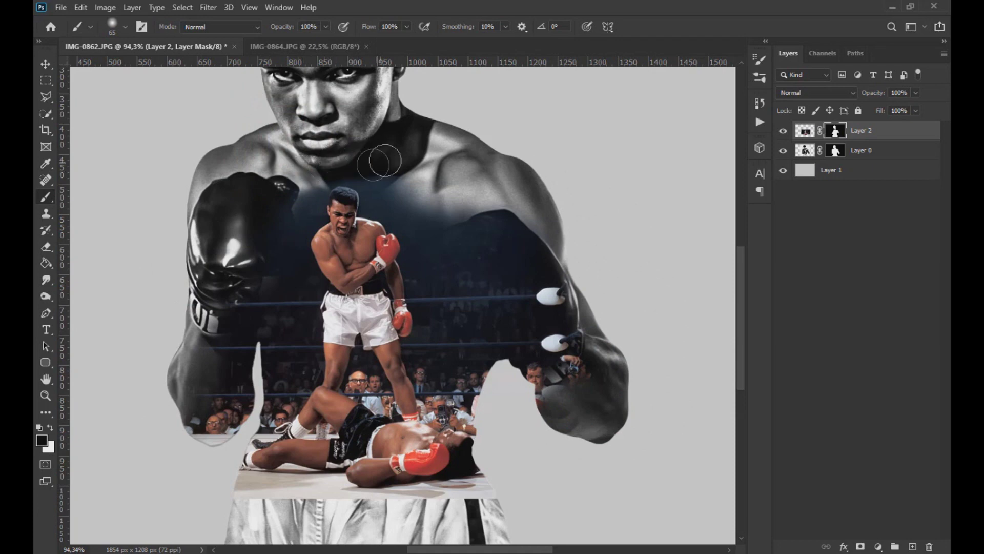
mouse_move(307, 183)
mouse_down()
mouse_move(381, 177)
mouse_move(450, 204)
mouse_move(464, 233)
mouse_move(364, 165)
mouse_up()
- Mask the ring photo with a 117 px brush at 21% opacity to bring back both black gloves and the right wristband
scroll(364, 164, up, 3)
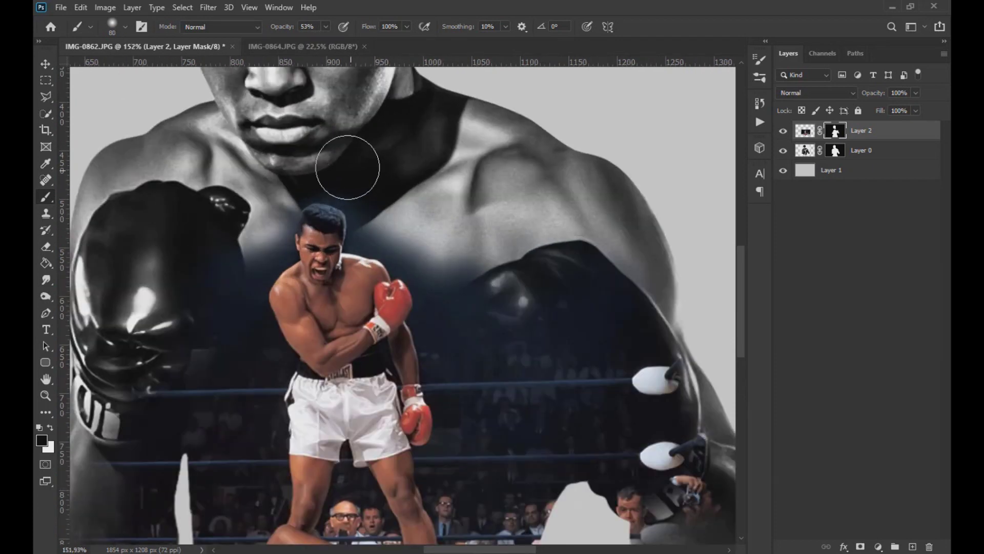
click(326, 27)
drag(326, 45, 304, 44)
drag(200, 299, 215, 395)
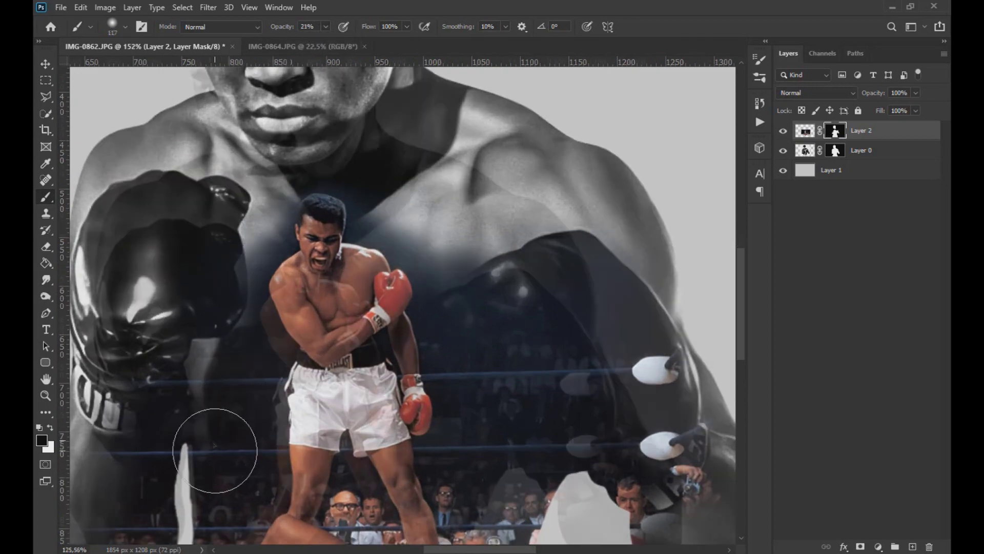
scroll(215, 451, down, 5)
mouse_move(170, 472)
mouse_down()
mouse_move(205, 403)
mouse_move(492, 320)
mouse_move(506, 350)
mouse_move(550, 389)
mouse_move(538, 369)
mouse_move(552, 401)
mouse_move(430, 319)
mouse_move(447, 259)
mouse_move(488, 246)
mouse_up()
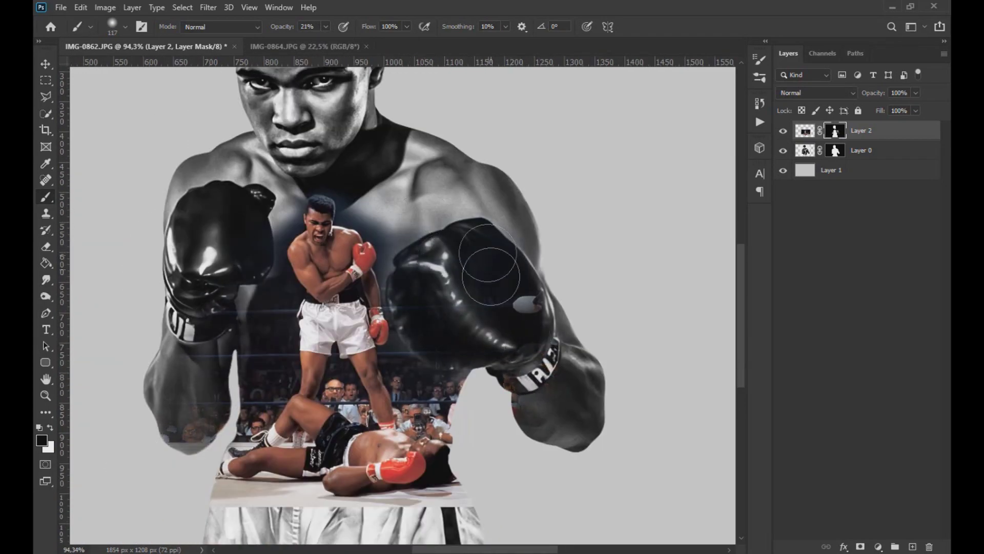
scroll(488, 349, up, 2)
mouse_move(528, 348)
mouse_down()
mouse_move(519, 480)
mouse_move(498, 454)
mouse_up()
scroll(498, 411, down, 1)
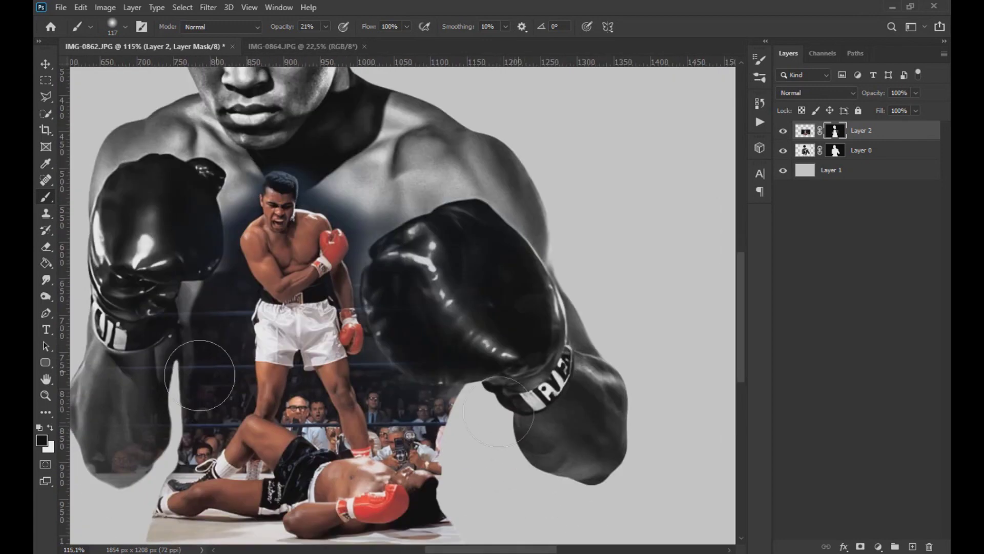
- Fade the dark ring background around the standing boxer's head, shoulders and gloves using smaller black mask brushes at 49% opacity
drag(221, 253, 257, 155)
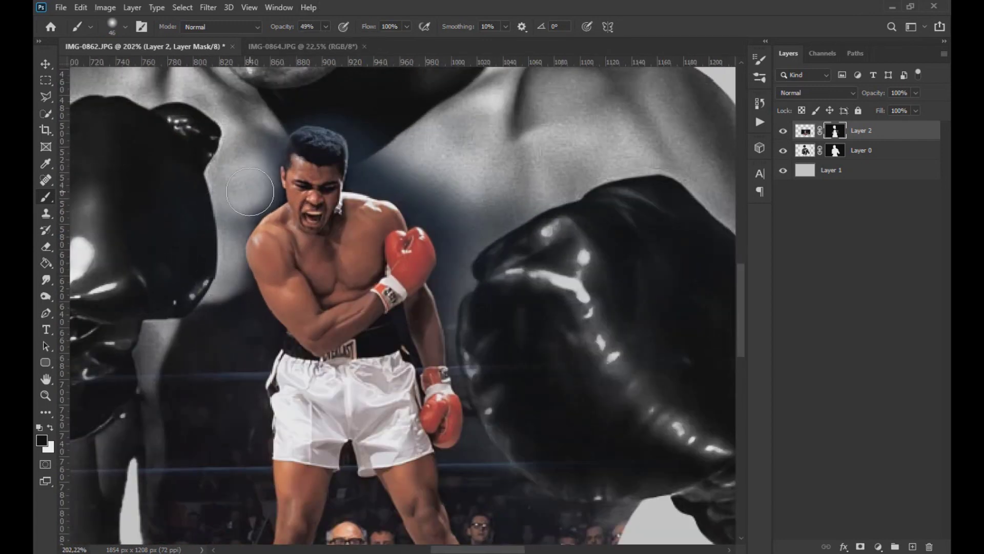
mouse_move(394, 168)
mouse_down()
mouse_move(431, 193)
mouse_move(463, 297)
mouse_move(450, 307)
mouse_up()
scroll(450, 308, down, 1)
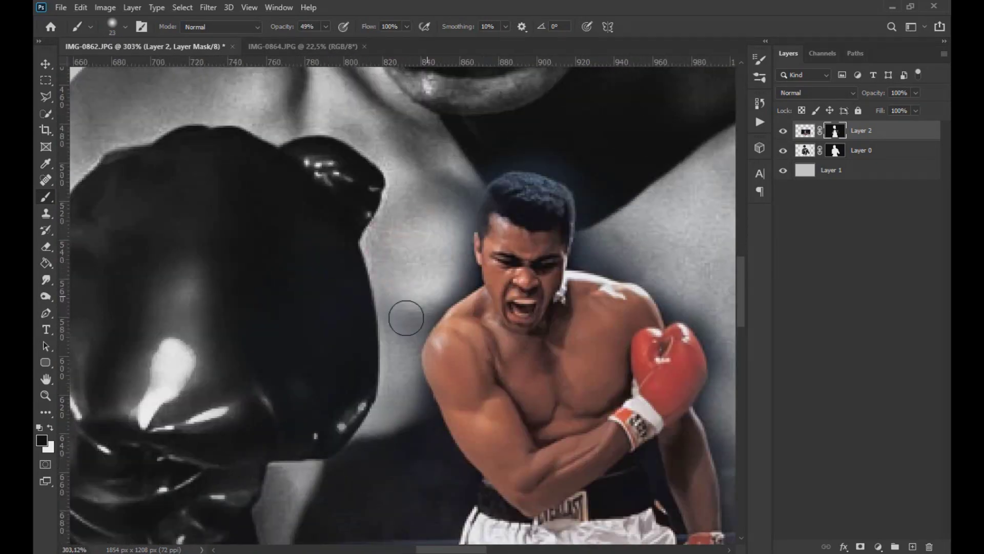
mouse_move(406, 318)
mouse_down()
mouse_move(451, 272)
mouse_move(436, 287)
mouse_move(444, 232)
mouse_move(600, 253)
mouse_move(661, 264)
mouse_move(681, 301)
mouse_move(708, 315)
mouse_move(731, 368)
mouse_up()
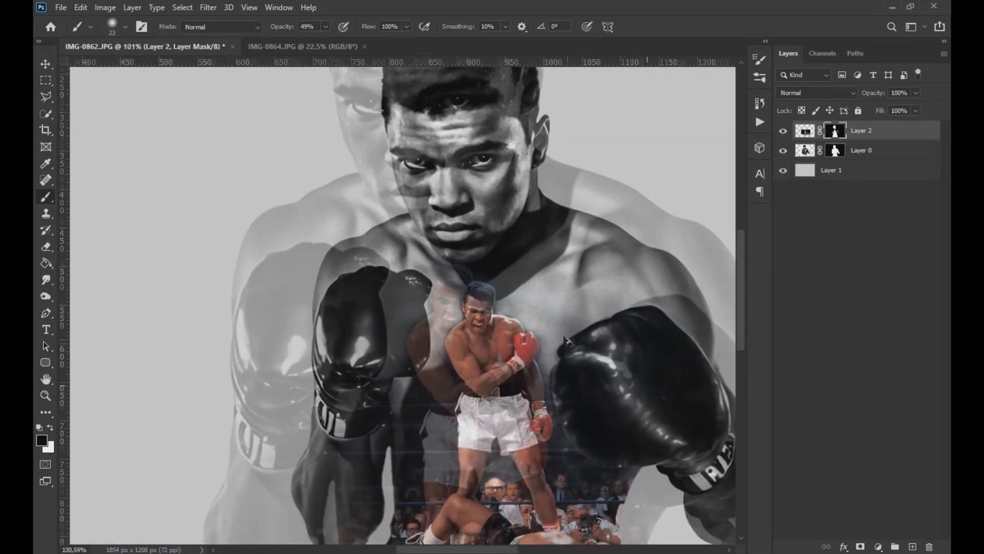
scroll(445, 235, up, 5)
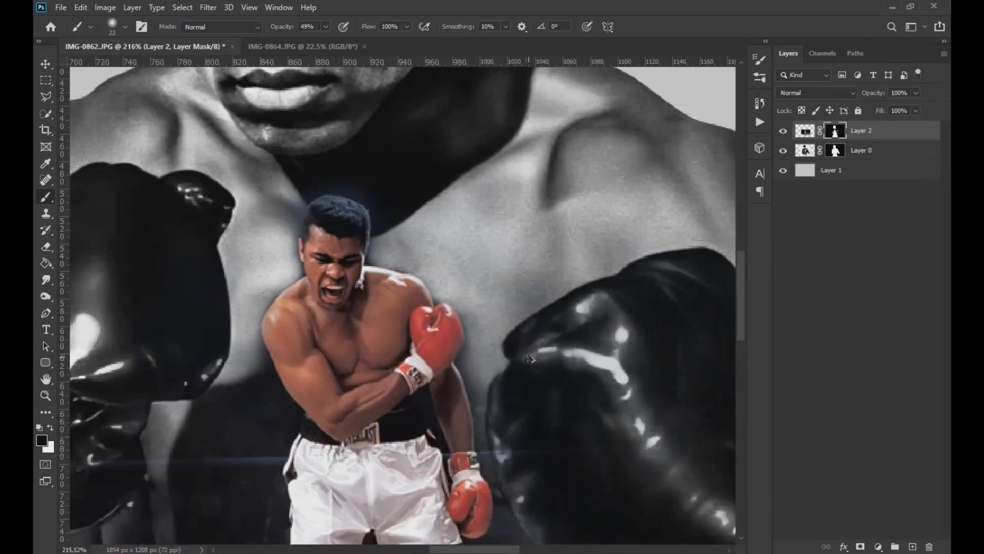
scroll(445, 234, left, 2)
scroll(445, 235, up, 2)
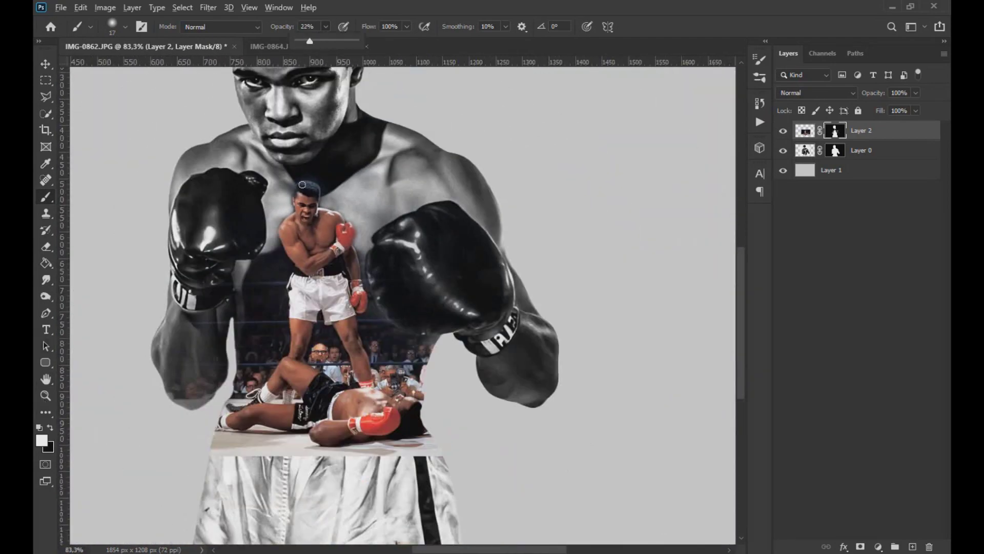
- Paint white on the mask at 22% opacity to reveal the ring floor and the fallen boxer's feet and outstretched arm beyond the silhouette
alt+right_click(342, 167)
mouse_move(246, 248)
mouse_down()
mouse_move(294, 228)
mouse_move(359, 235)
mouse_move(351, 279)
mouse_move(363, 197)
mouse_move(329, 223)
mouse_move(348, 331)
mouse_move(194, 356)
mouse_move(385, 269)
mouse_up()
key(x)
scroll(453, 307, down, 6)
scroll(429, 446, up, 9)
mouse_move(517, 420)
mouse_down()
mouse_move(523, 414)
mouse_move(550, 435)
mouse_move(561, 425)
mouse_up()
mouse_move(215, 426)
mouse_down()
mouse_move(219, 406)
mouse_move(234, 421)
mouse_up()
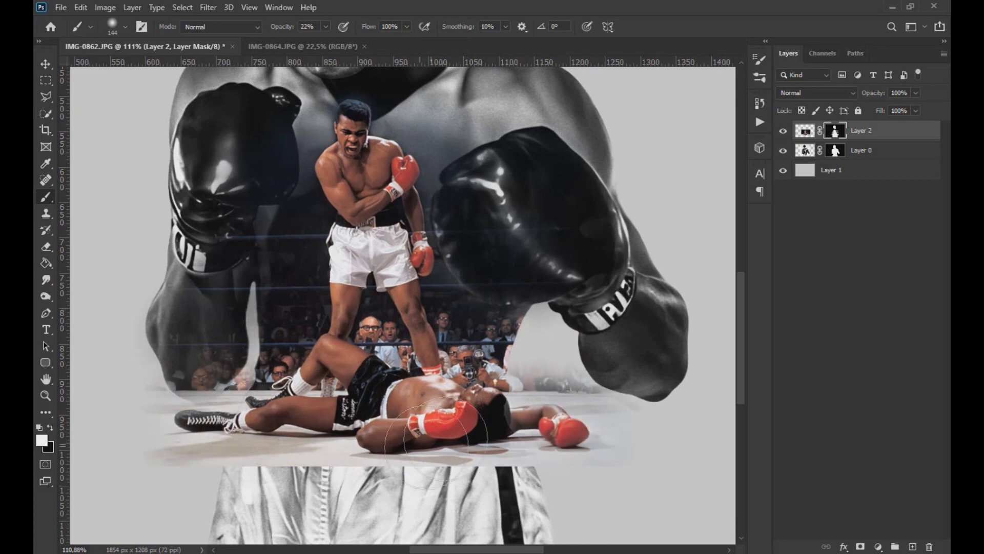
scroll(422, 447, down, 3)
- Select the area outside the boxer's silhouette and paint black at 76% opacity to clear the gap beside the left forearm
key(x)
scroll(306, 123, up, 1)
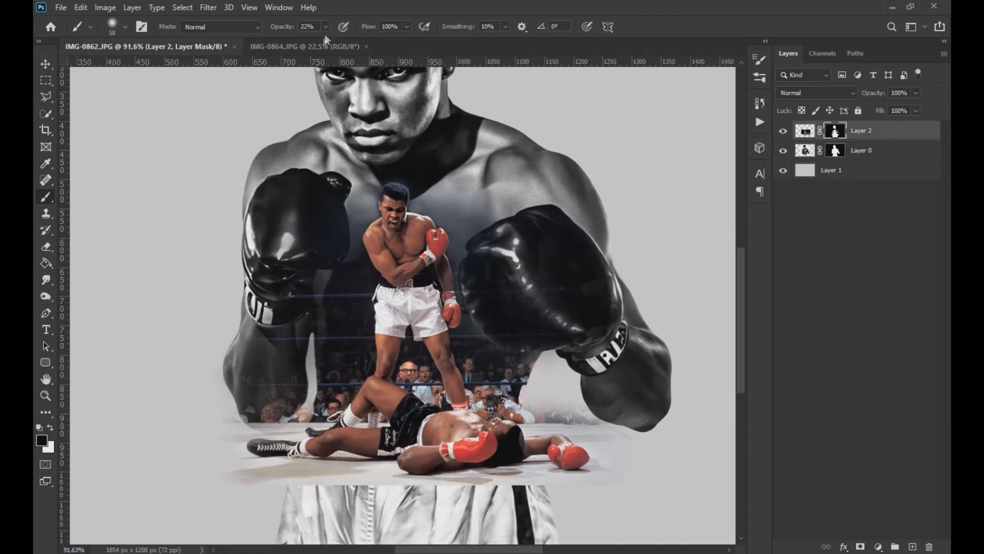
scroll(269, 422, up, 8)
alt+right_click(305, 380)
ctrl+click(838, 150)
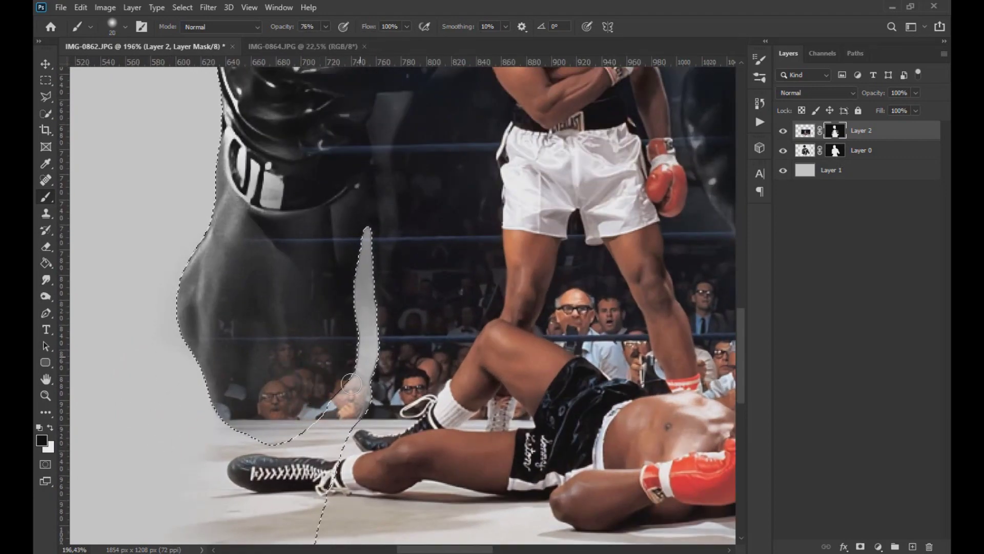
click(182, 7)
click(213, 62)
drag(353, 405, 367, 277)
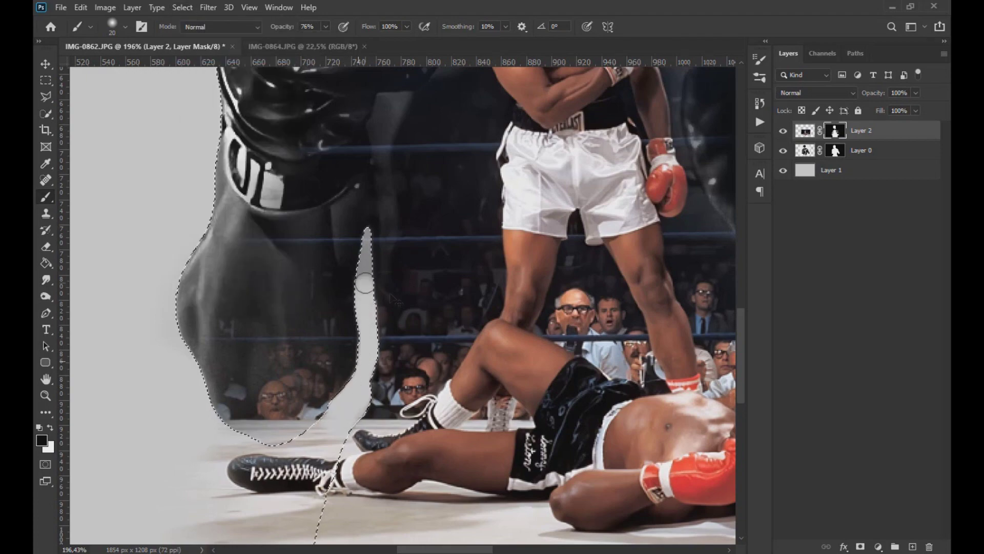
- Brush away the ring photo's haze around the forearms on the mask, lowering the brush opacity to 13%
scroll(429, 336, down, 3)
key(ctrl+d)
drag(318, 353, 234, 350)
mouse_move(513, 340)
mouse_down()
mouse_move(526, 362)
mouse_move(505, 369)
mouse_move(526, 343)
mouse_up()
mouse_move(527, 343)
mouse_down()
mouse_move(592, 350)
mouse_move(539, 360)
mouse_move(686, 373)
mouse_up()
click(326, 27)
click(303, 42)
drag(515, 367, 541, 366)
key(1)
key(3)
scroll(635, 464, down, 5)
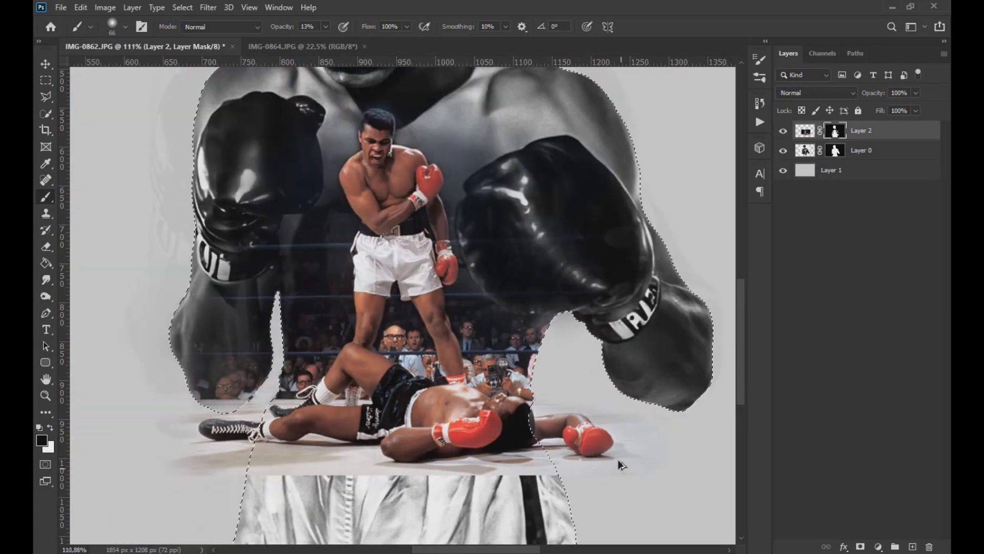
- Raise the brush opacity to 85% and mask out the remaining haze around the left shoe and above the fallen boxer's arm
click(326, 26)
drag(325, 41, 348, 45)
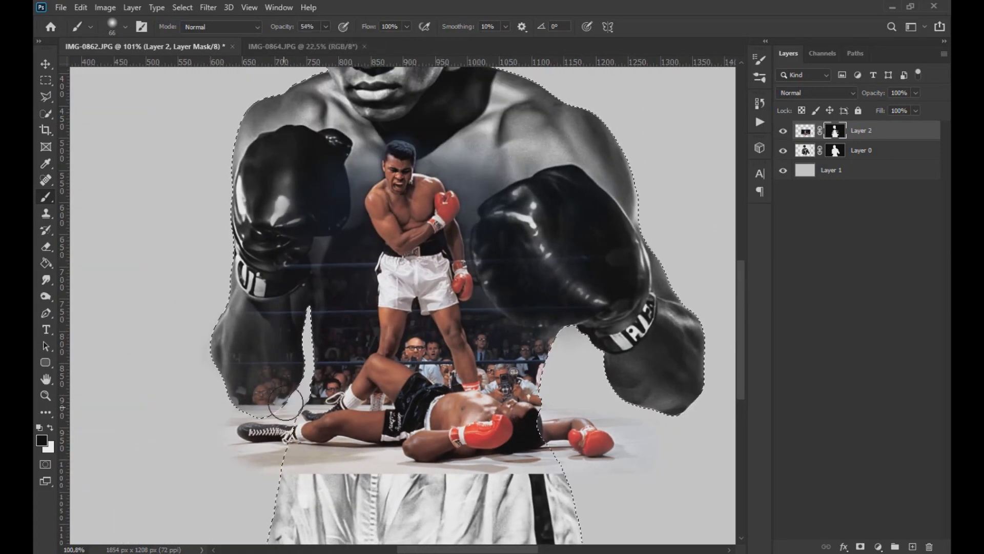
scroll(287, 420, up, 4)
drag(326, 28, 345, 40)
mouse_move(322, 355)
mouse_down()
mouse_move(228, 411)
mouse_move(158, 412)
mouse_move(144, 435)
mouse_up()
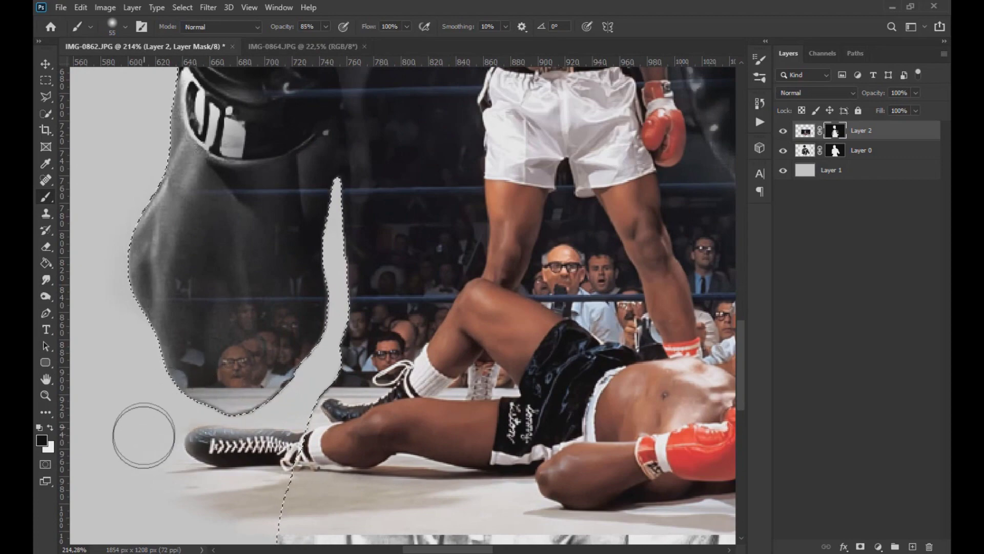
drag(399, 402, 63, 364)
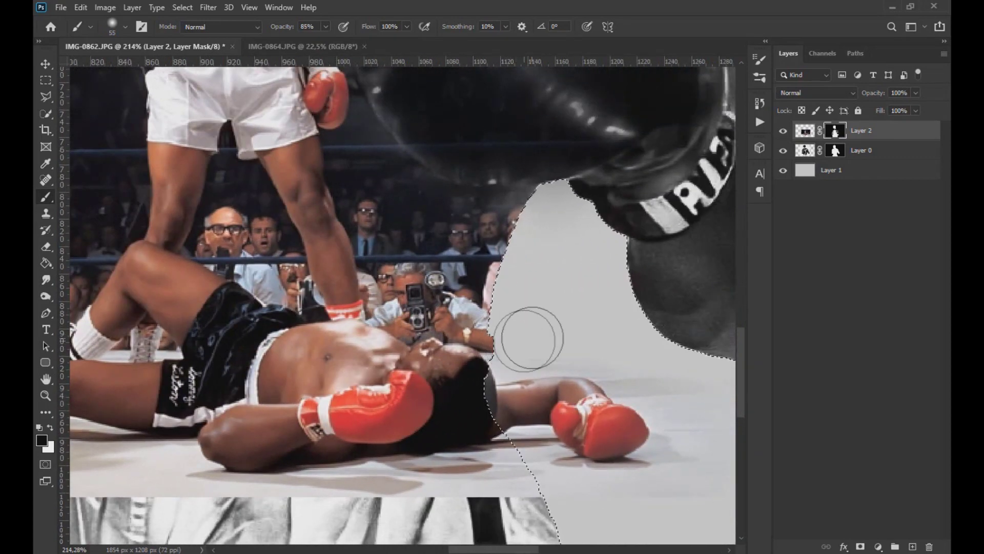
- Paint white on the mask with a 21 px brush at 100% opacity to restore the fallen boxer's outstretched arm, glove and shoe
click(50, 427)
drag(267, 232, 245, 231)
key(0)
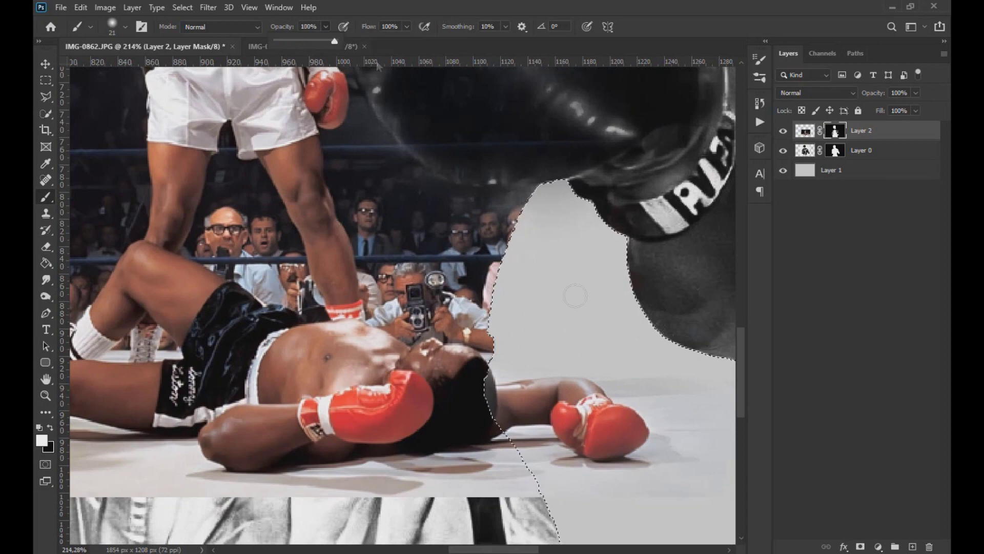
scroll(515, 408, up, 3)
drag(568, 387, 645, 413)
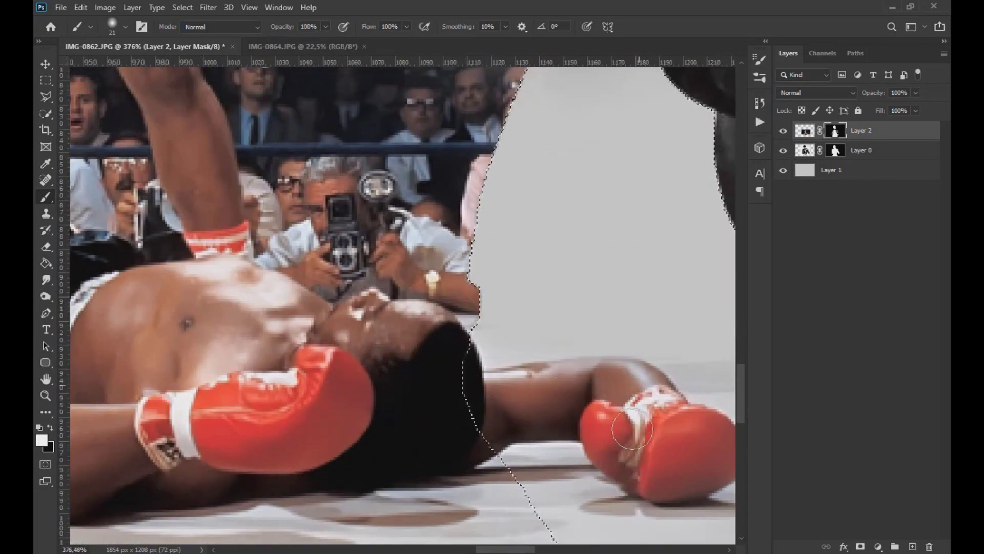
scroll(610, 443, down, 3)
scroll(264, 392, up, 4)
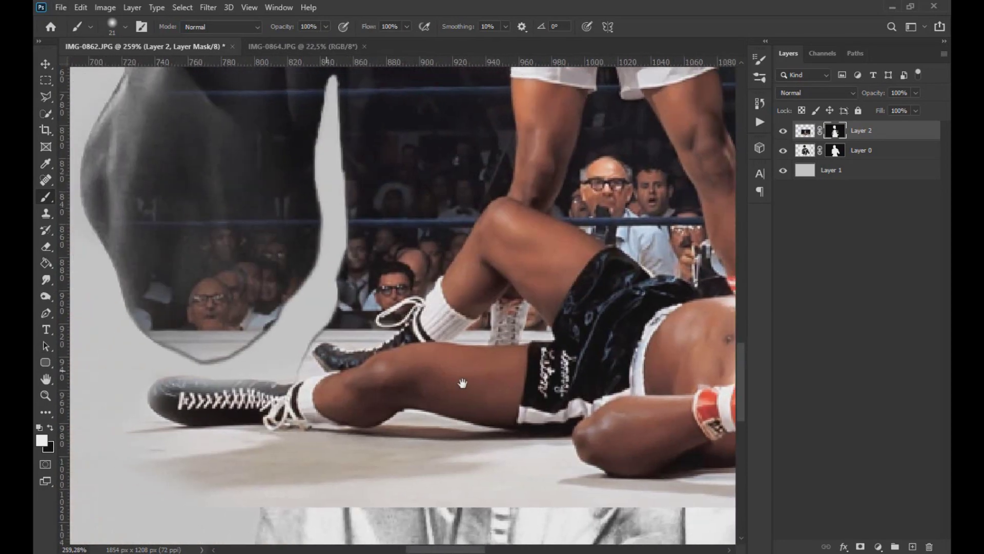
mouse_move(263, 397)
mouse_down()
mouse_move(176, 393)
mouse_move(246, 401)
mouse_up()
scroll(300, 409, down, 2)
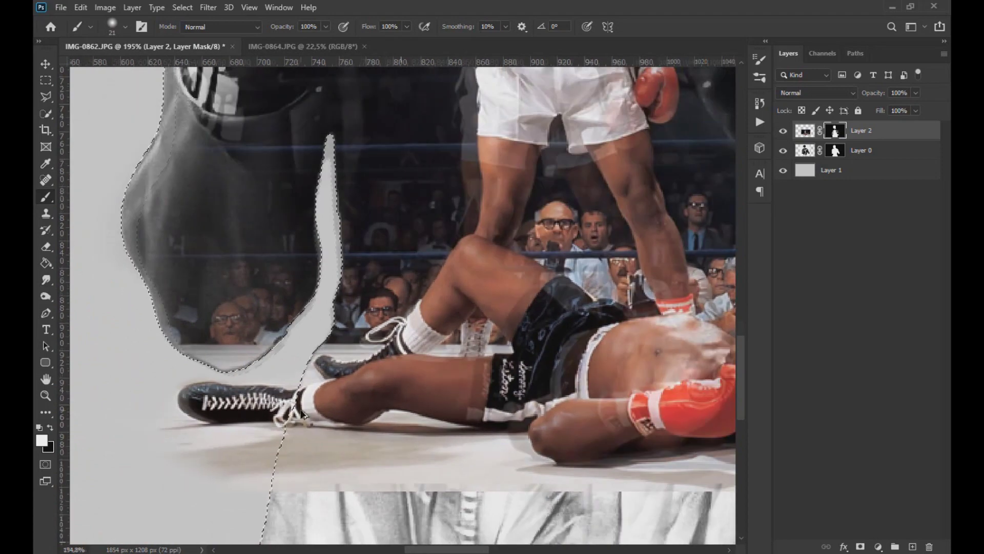
scroll(213, 379, up, 3)
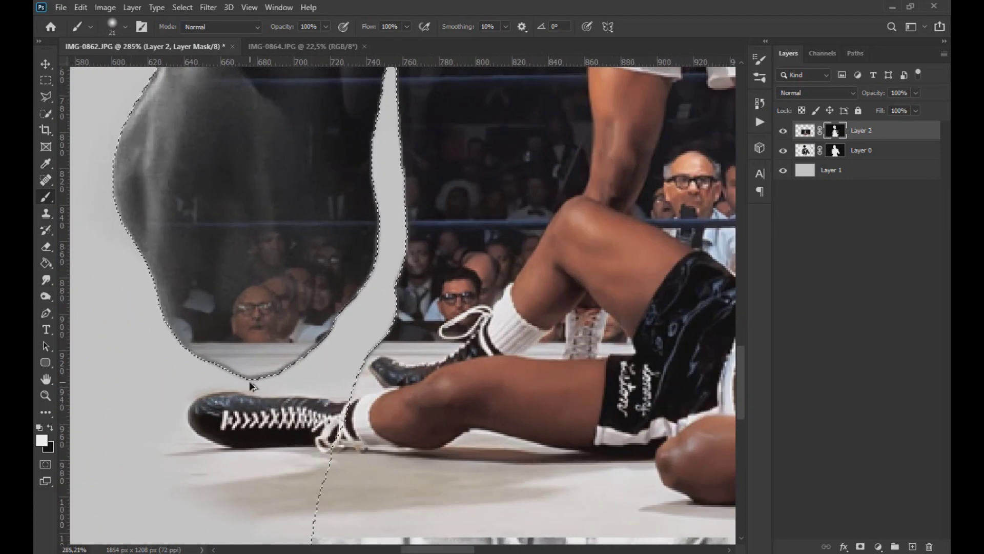
- Fade the crowd over the left forearm with black mask strokes, lowering the brush opacity to 16%, and deselect the silhouette
key(x)
key(4)
key(2)
drag(236, 209, 299, 210)
drag(326, 26, 308, 39)
drag(254, 298, 238, 352)
scroll(403, 217, down, 8)
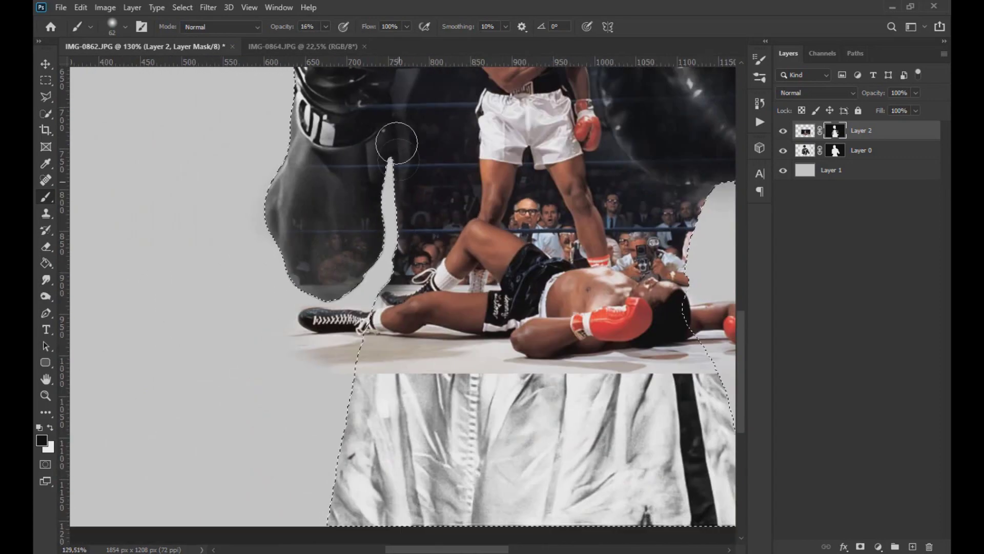
scroll(403, 218, down, 1)
key(ctrl+d)
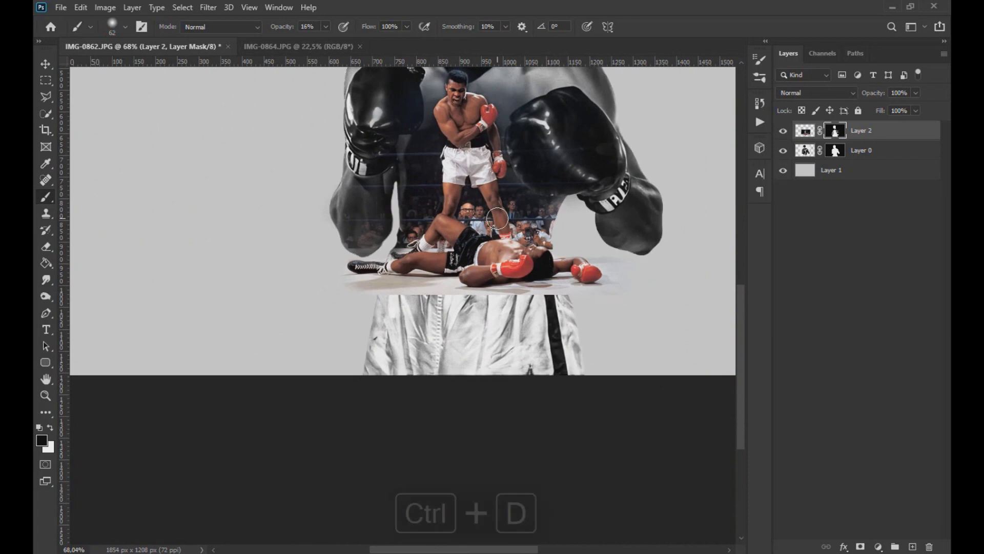
key(v)
scroll(380, 270, down, 3)
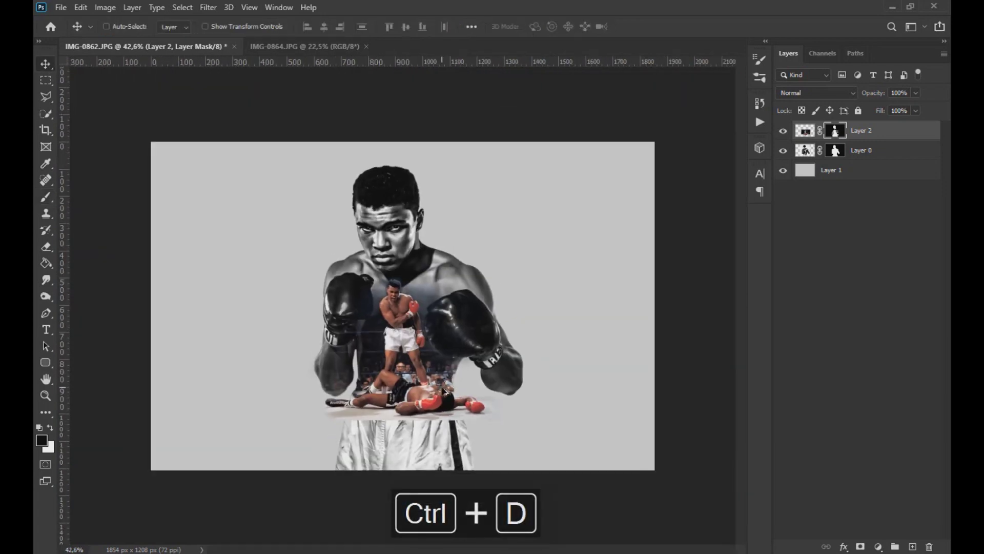
scroll(444, 389, up, 2)
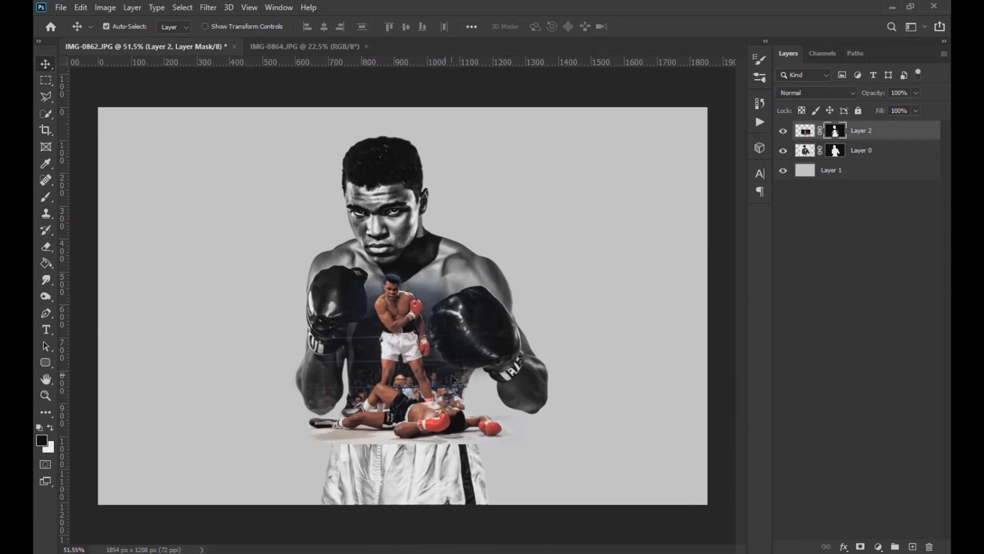
scroll(491, 321, up, 4)
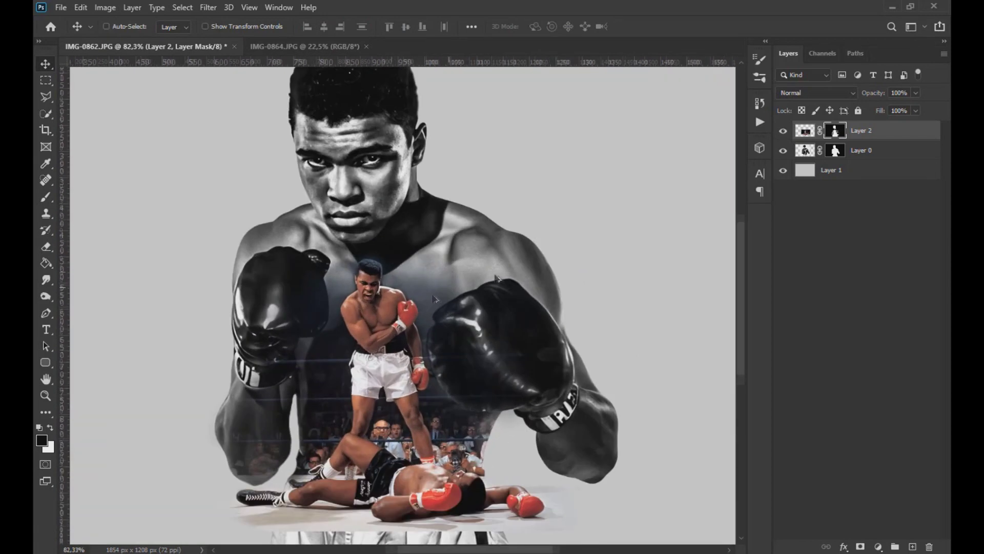
- Fade the ring photo's haze over the chest above the large glove with a 122 px black mask brush at 15% opacity
key(b)
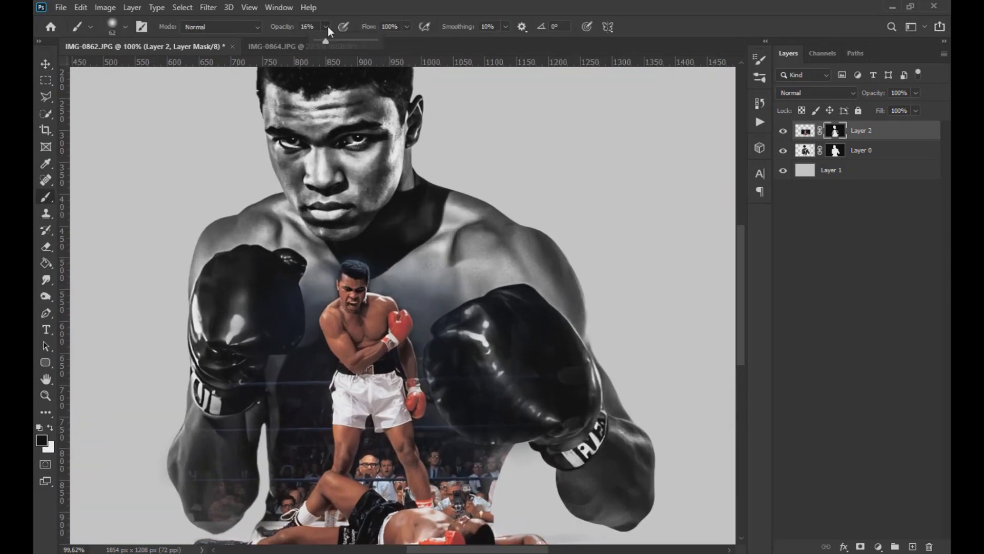
alt+right_click(452, 210)
mouse_move(459, 267)
mouse_down()
mouse_move(443, 285)
mouse_move(433, 271)
mouse_move(451, 279)
mouse_up()
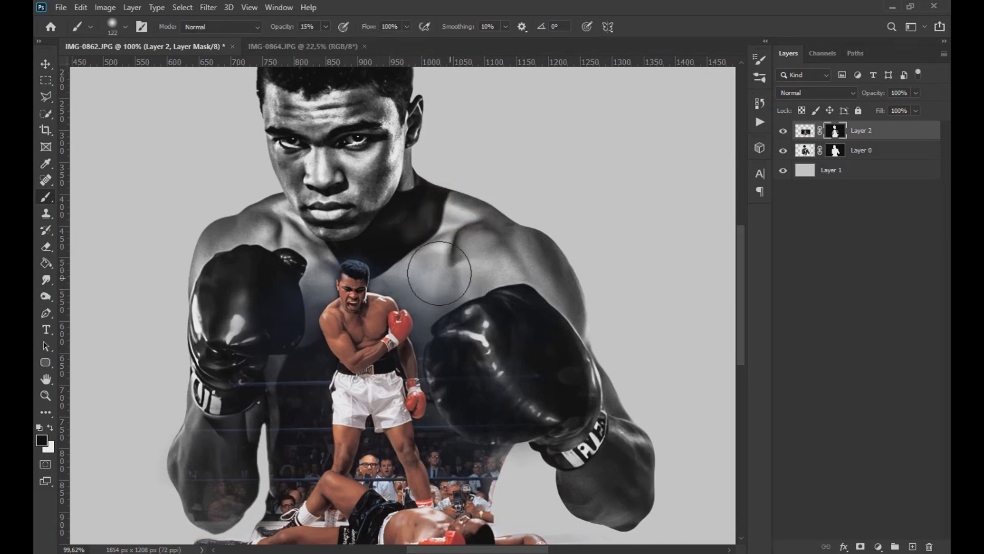
- Reduce the saturation of the ring photo's image on Layer 2 with a Hue/Saturation adjustment
key(v)
click(805, 130)
scroll(563, 218, down, 2)
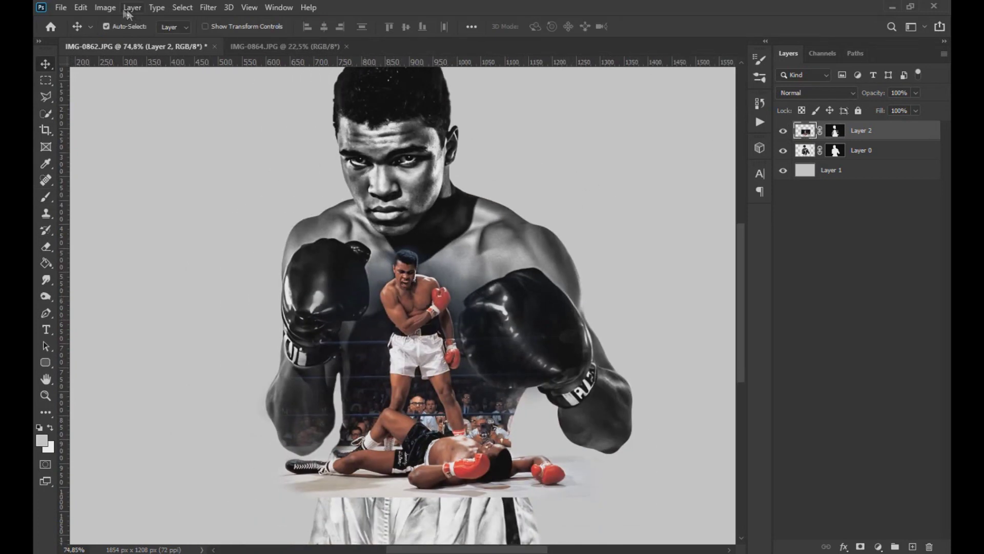
click(105, 7)
mouse_move(138, 43)
click(266, 101)
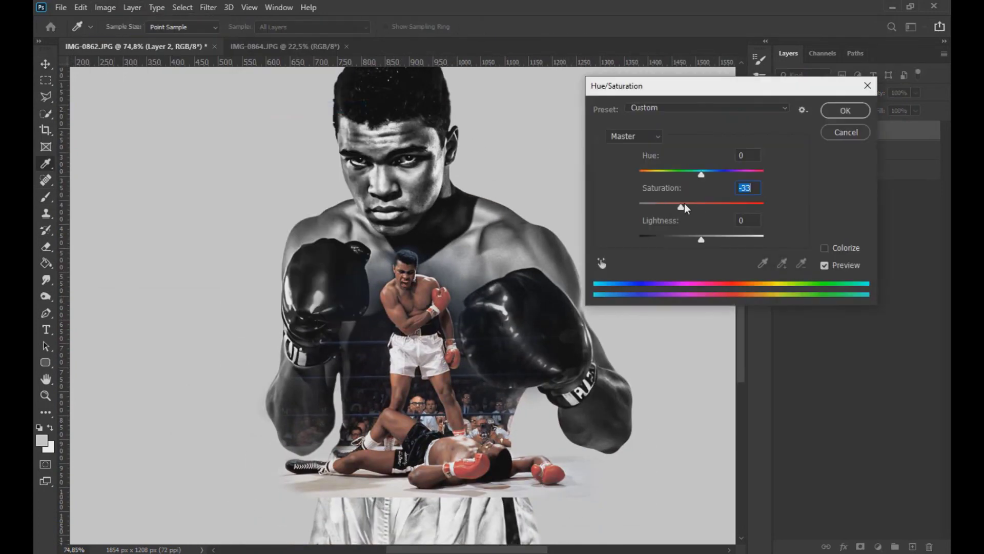
mouse_move(684, 203)
mouse_down()
mouse_move(696, 205)
mouse_move(690, 211)
mouse_up()
click(844, 111)
- Stamp the two figure layers into a new merged layer without the grey background, and leave only it and the background visible
scroll(546, 278, down, 2)
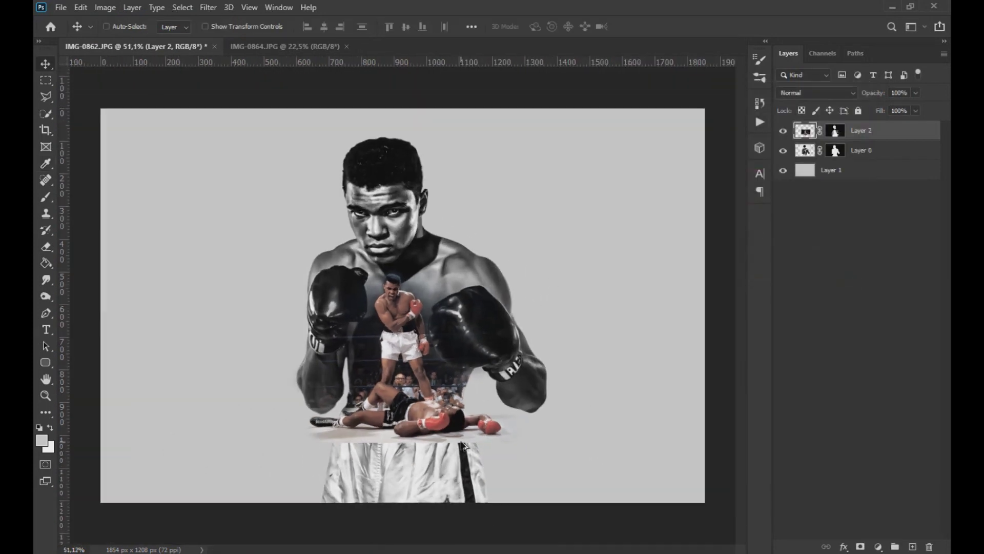
scroll(464, 445, up, 1)
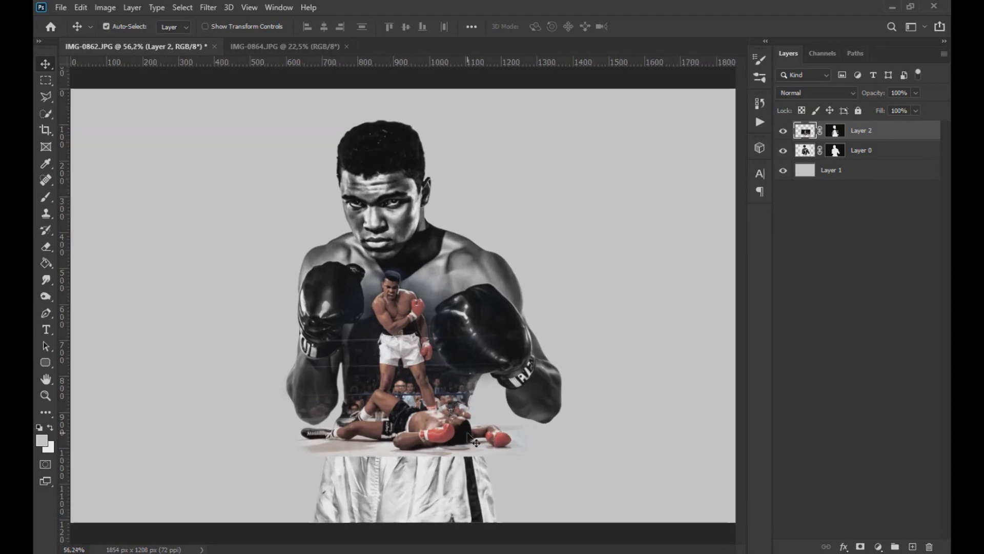
click(783, 171)
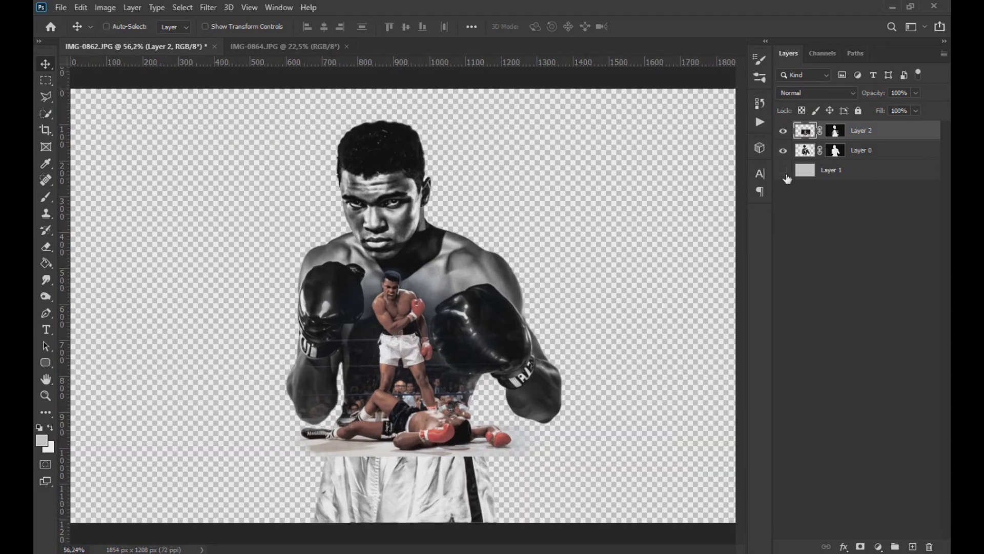
key(ctrl+shift+alt+e)
click(782, 189)
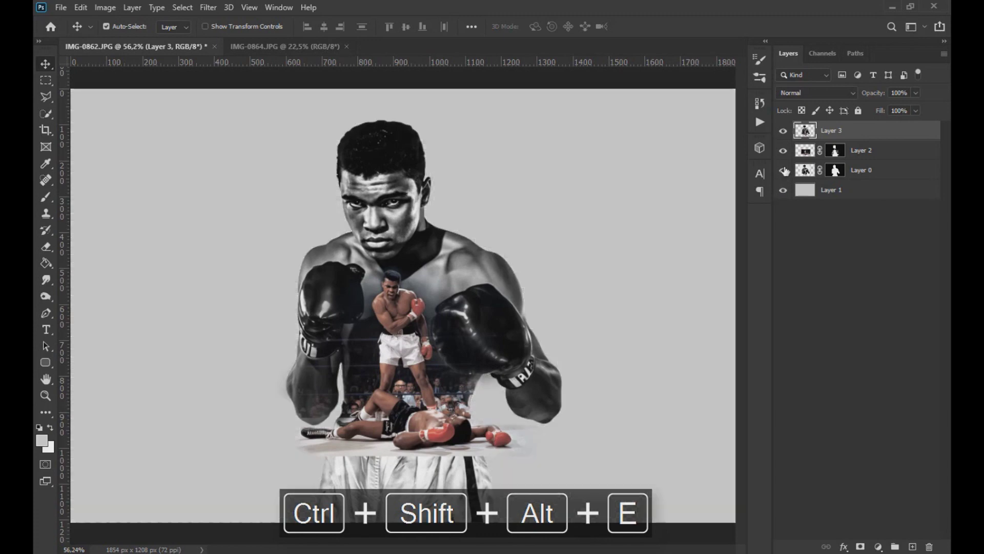
scroll(611, 352, up, 1)
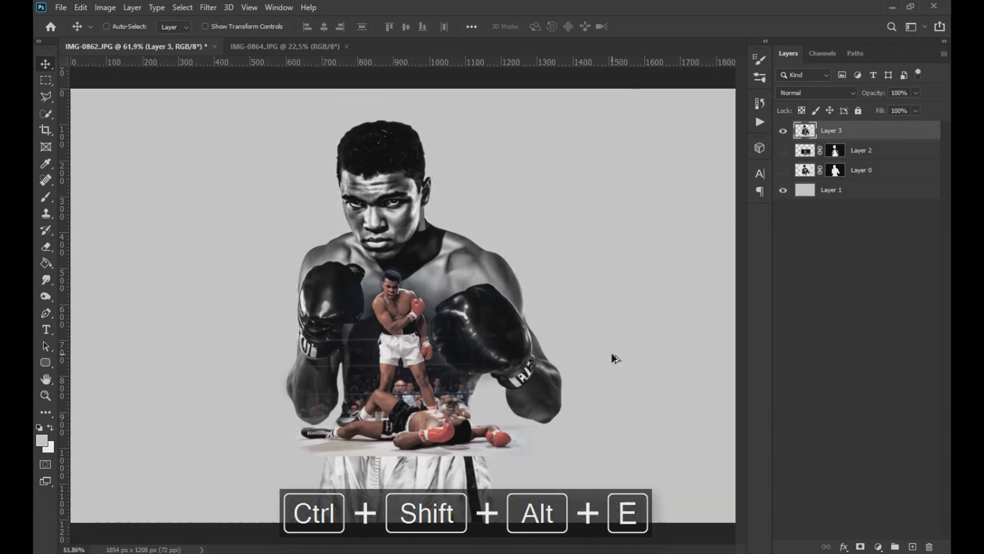
- Add a mask to the merged layer and paint black over the white trunks below the ring floor to hide them
scroll(593, 377, down, 3)
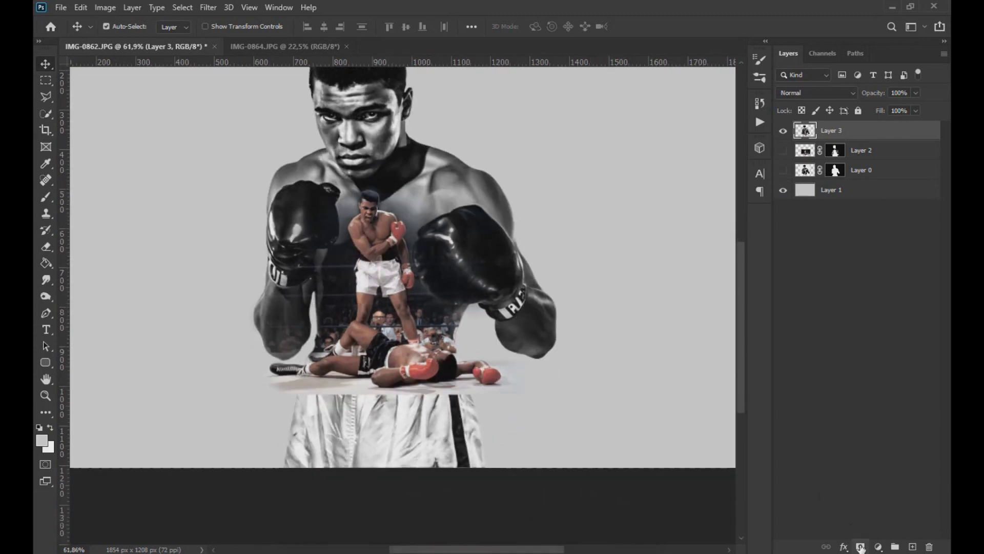
click(860, 547)
click(41, 197)
click(325, 27)
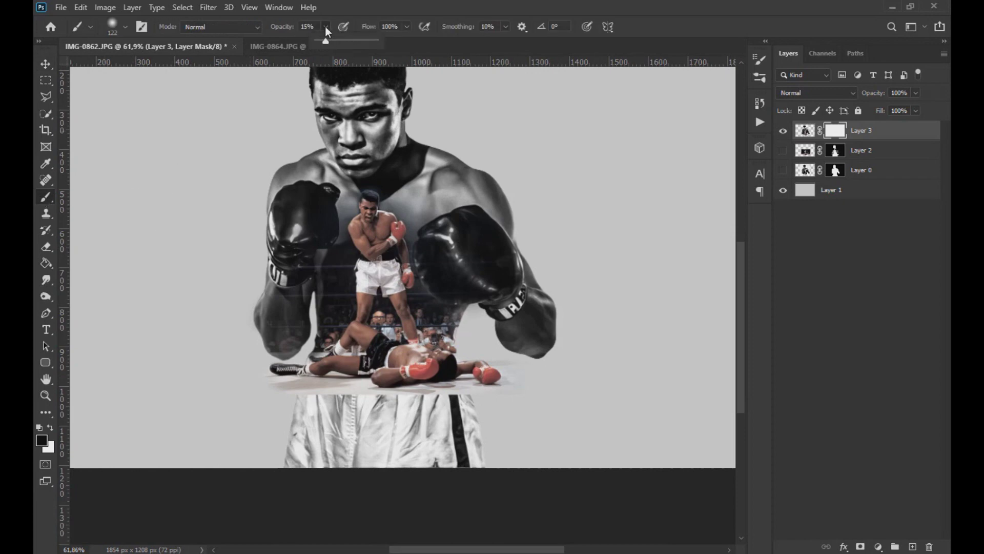
mouse_move(266, 437)
mouse_down()
mouse_move(402, 444)
mouse_move(355, 444)
mouse_move(432, 423)
mouse_up()
click(325, 26)
drag(325, 41, 310, 41)
scroll(568, 411, up, 3)
drag(496, 439, 530, 494)
scroll(530, 494, down, 2)
scroll(530, 492, up, 5)
- Lower the brush opacity to 34% and blend the ring floor's lower edge on the mask, alternating black and white
click(325, 26)
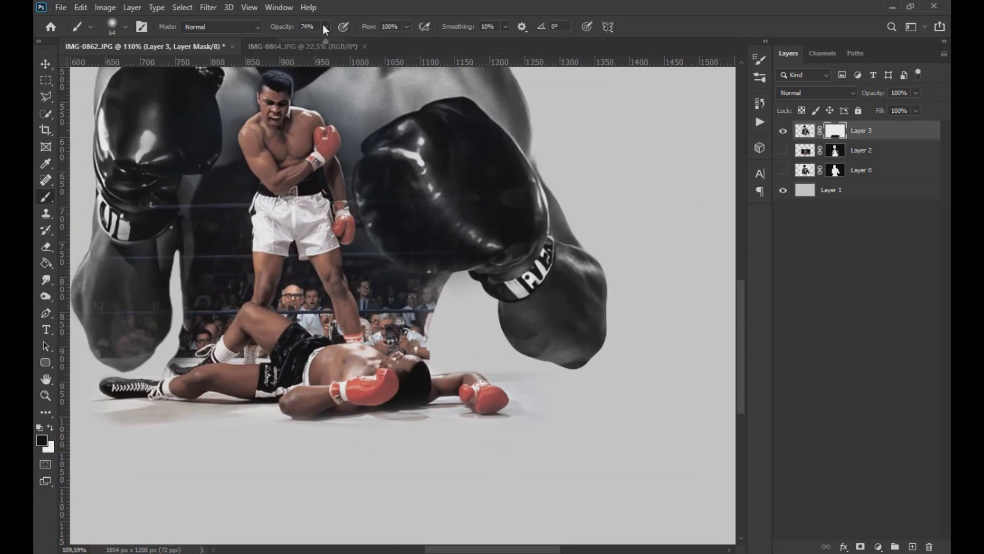
drag(325, 41, 303, 41)
drag(235, 469, 487, 478)
drag(338, 458, 417, 463)
scroll(420, 462, down, 8)
key(x)
scroll(348, 435, up, 11)
drag(252, 445, 322, 439)
key(x)
scroll(292, 495, down, 2)
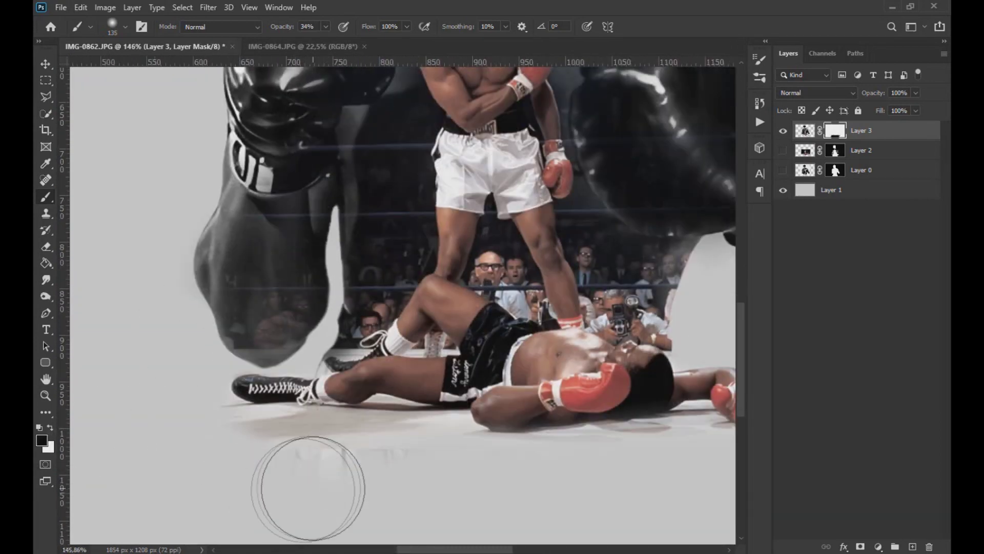
- Raise the brush opacity to 100% and paint white on the mask over the fallen boxer's elbow and forearm to restore them
click(326, 27)
drag(325, 41, 365, 41)
scroll(461, 492, down, 2)
alt+scroll(488, 501, down, 3)
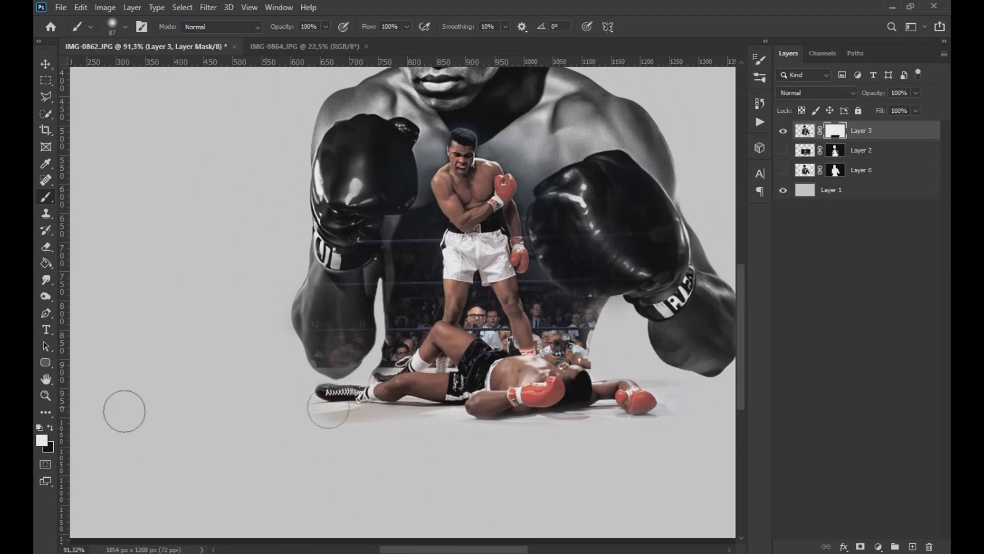
scroll(519, 412, up, 10)
key(x)
drag(474, 408, 445, 408)
drag(589, 408, 507, 400)
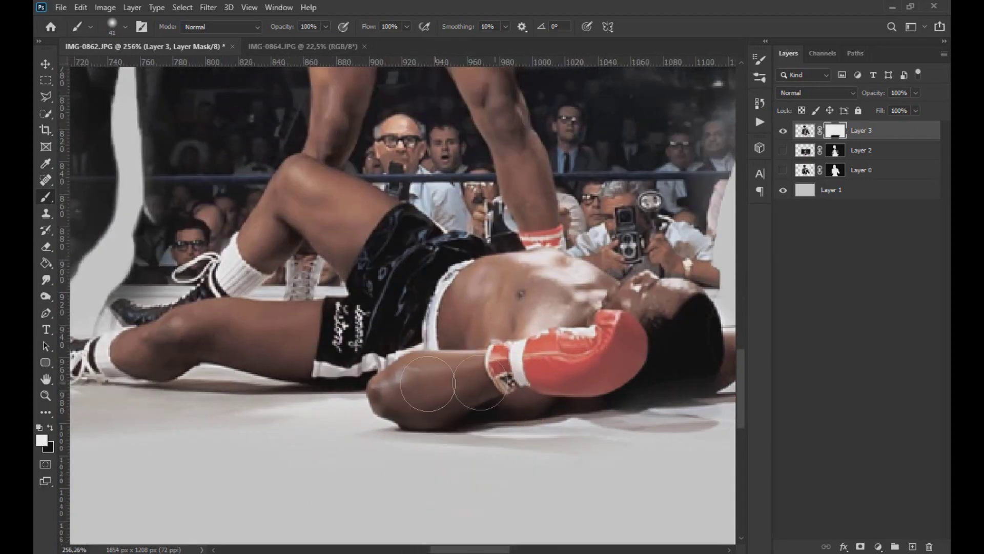
scroll(508, 403, down, 13)
scroll(541, 399, up, 4)
scroll(541, 398, down, 1)
scroll(542, 383, down, 3)
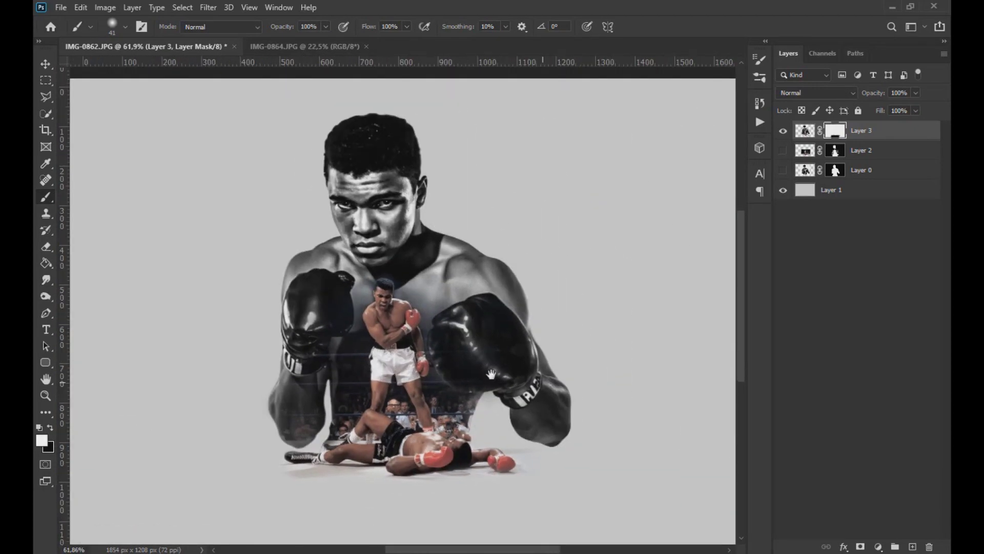
- Open the merged image in Camera Raw; set Temperature -10, Tint +4, Exposure +0,35, Contrast -3, Highlights +6 and Texture +56
key(v)
click(806, 130)
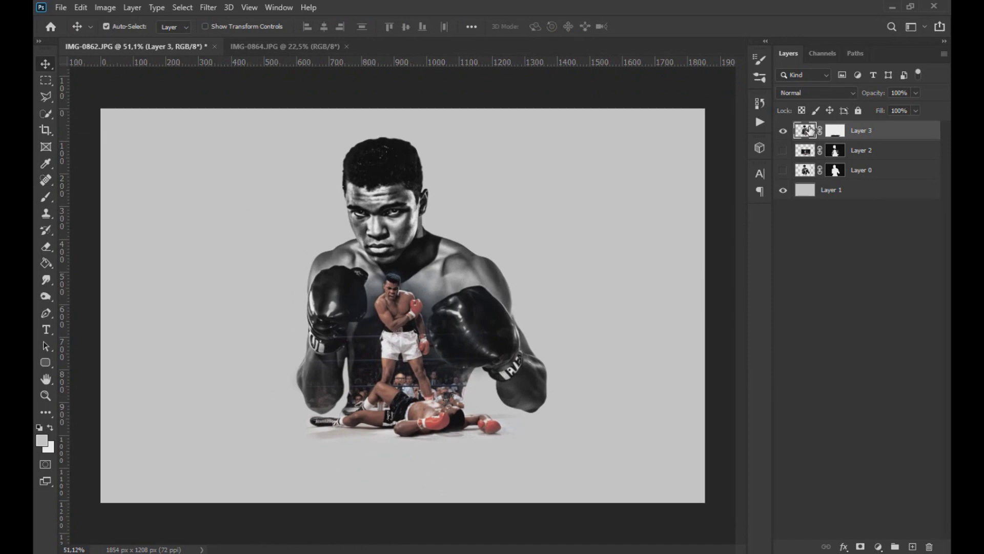
click(216, 5)
click(248, 84)
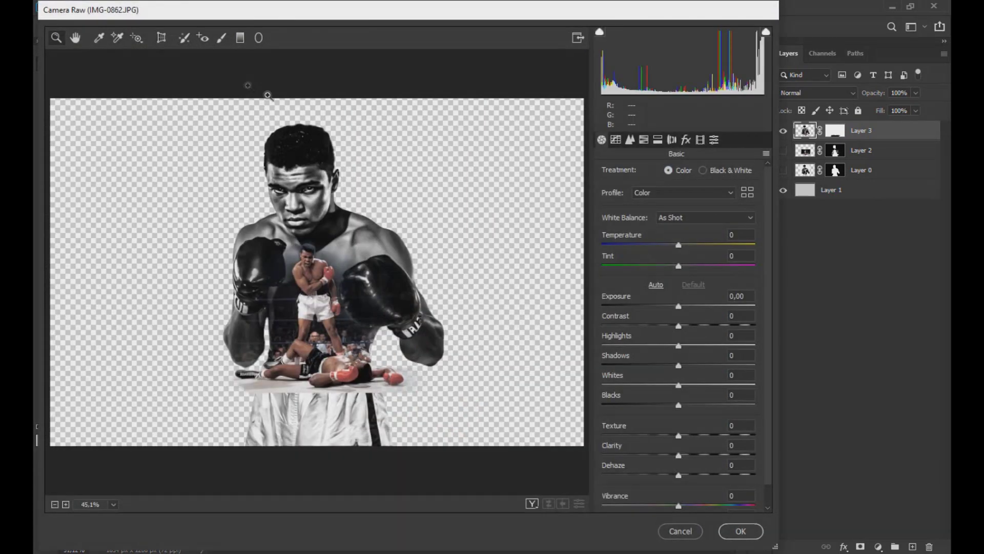
drag(677, 247, 673, 248)
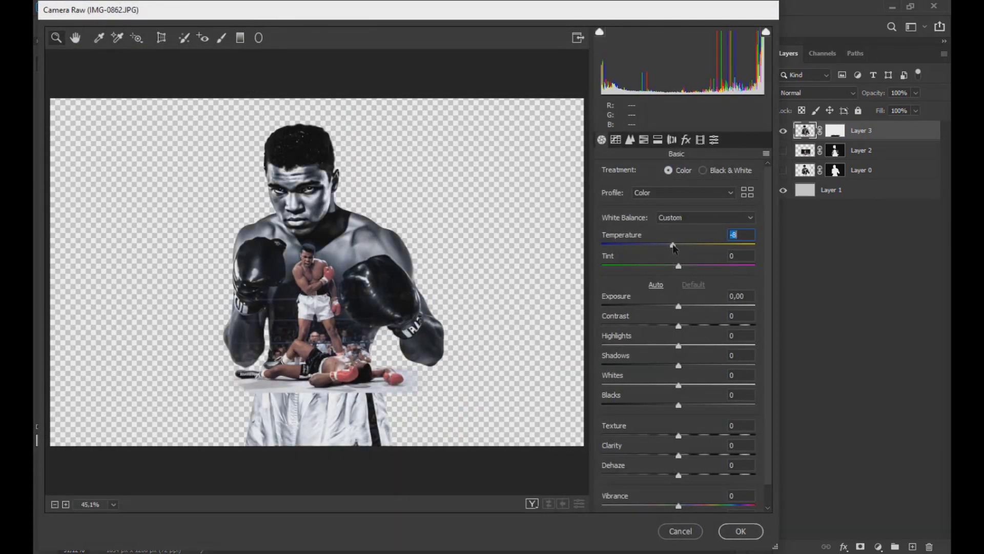
drag(669, 268, 691, 268)
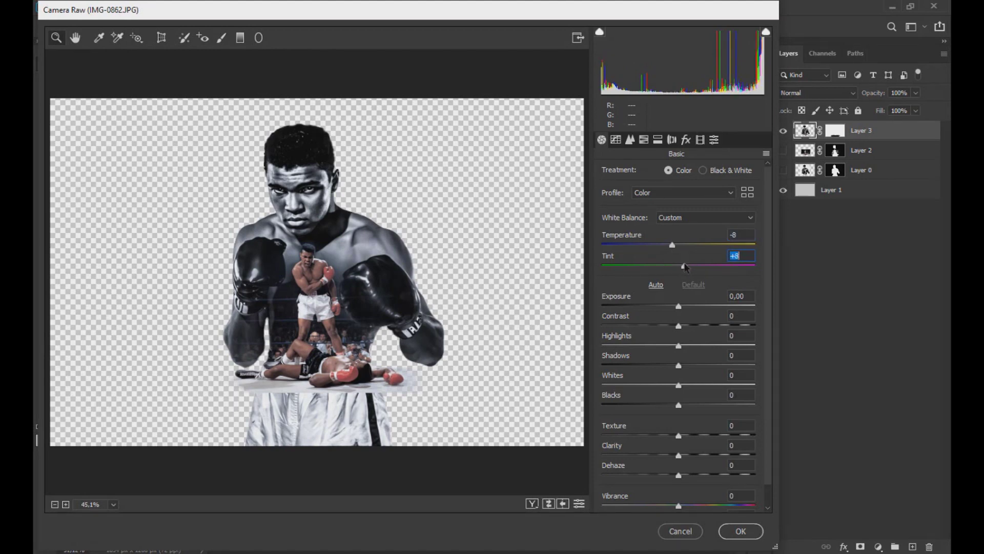
drag(678, 300, 683, 347)
drag(679, 436, 700, 437)
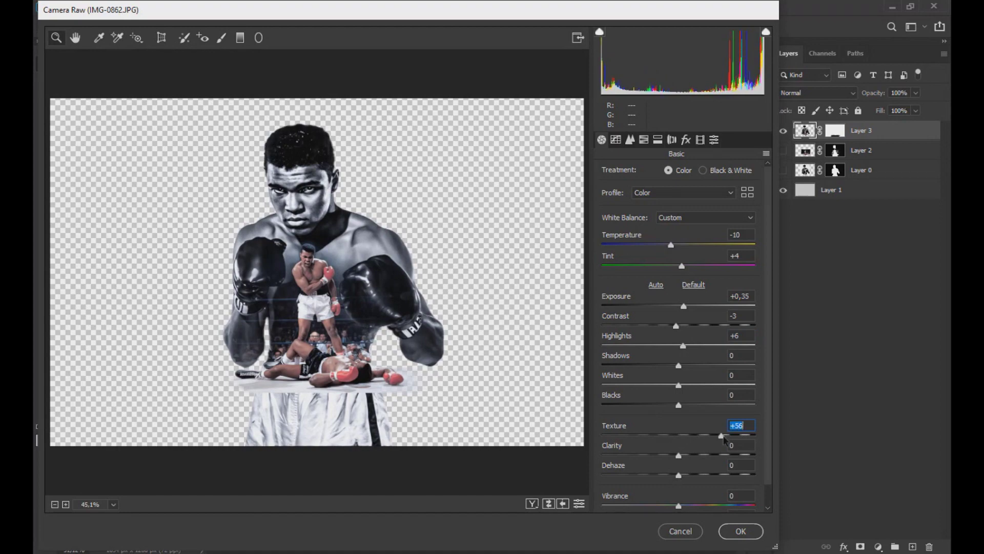
- Reduce the image noise in Camera Raw with Luminance 35, Luminance Detail 72 and Luminance Contrast 13
click(630, 141)
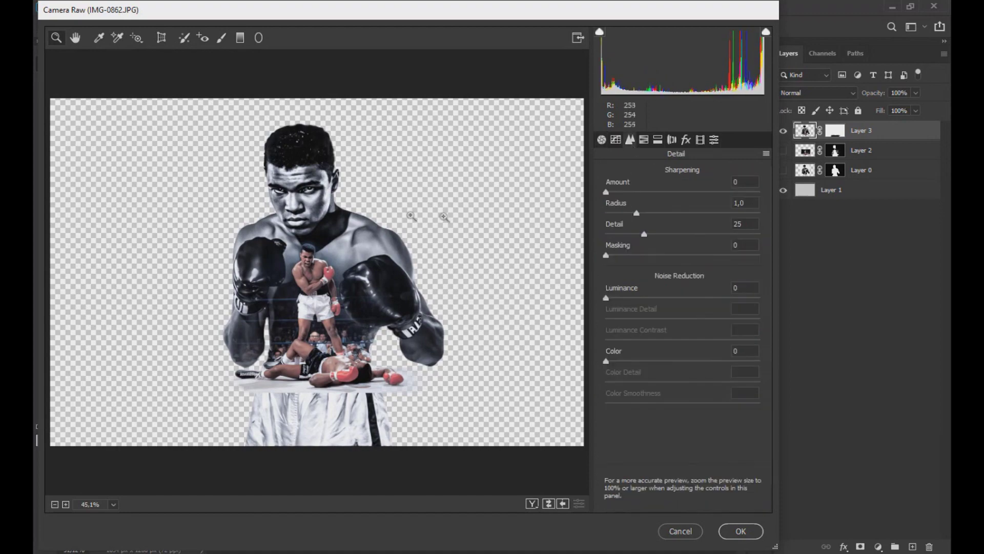
drag(273, 195, 343, 207)
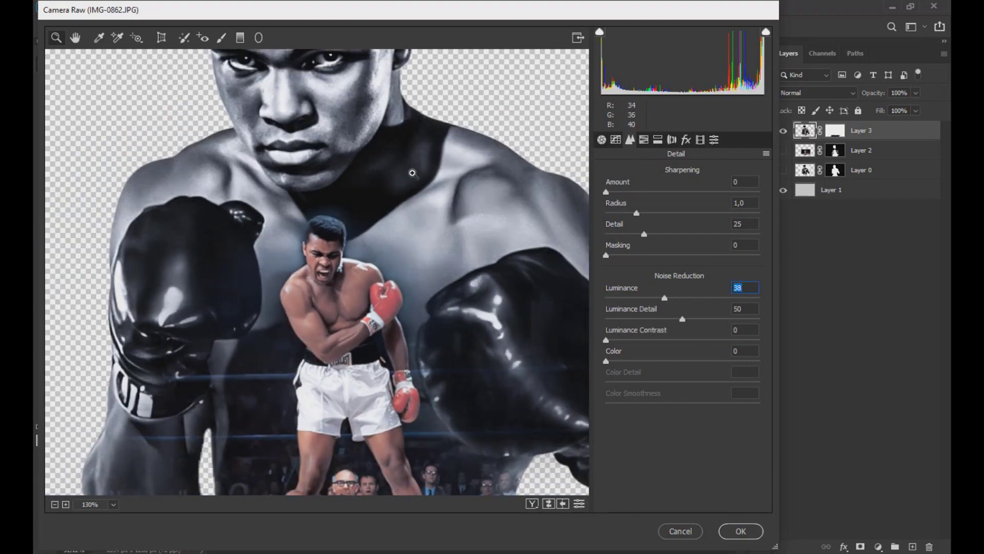
scroll(413, 173, up, 5)
drag(574, 301, 680, 306)
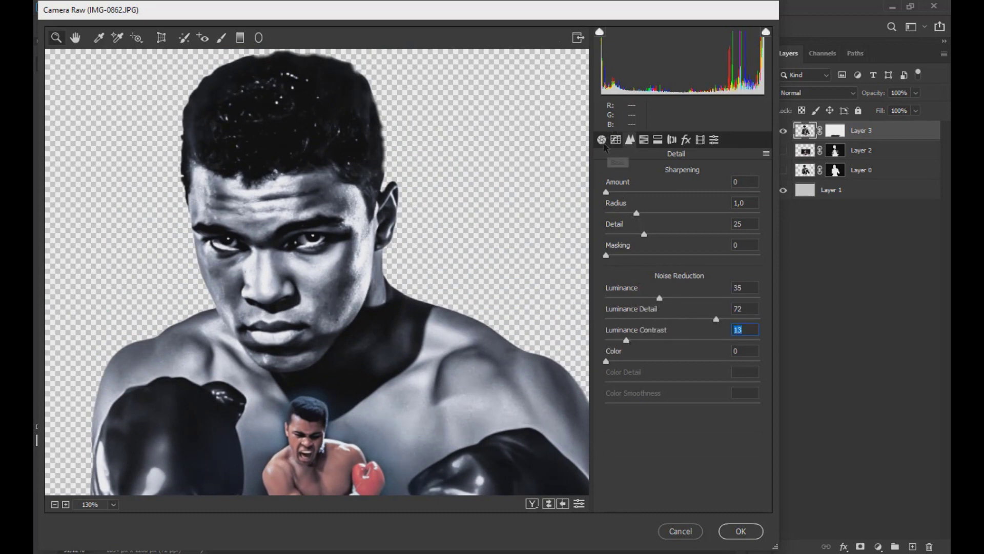
- Set Temperature to -7, Tint to +2 and Shadows to about -4, and apply the Camera Raw filter
click(602, 140)
key(Up)
key(Up)
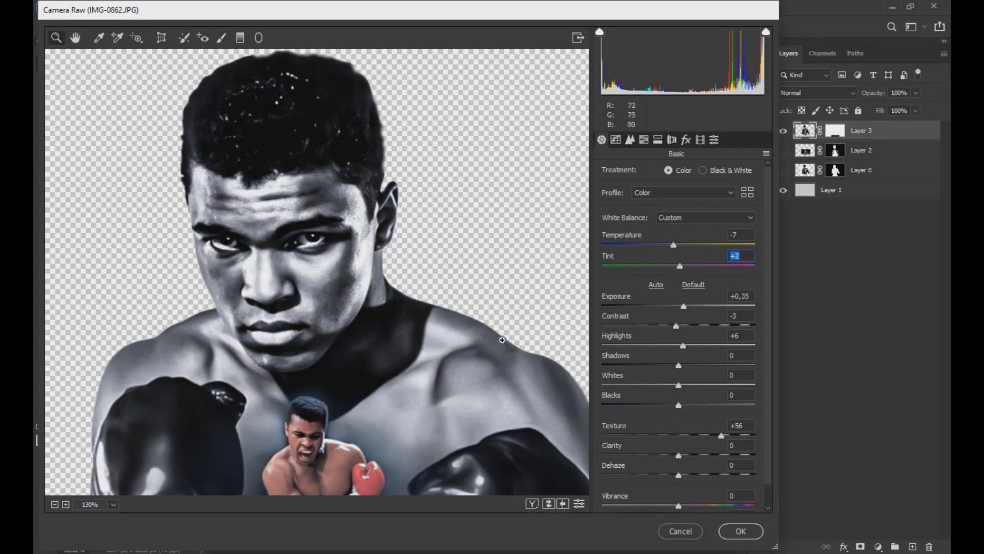
scroll(502, 340, down, 3)
scroll(502, 340, down, 2)
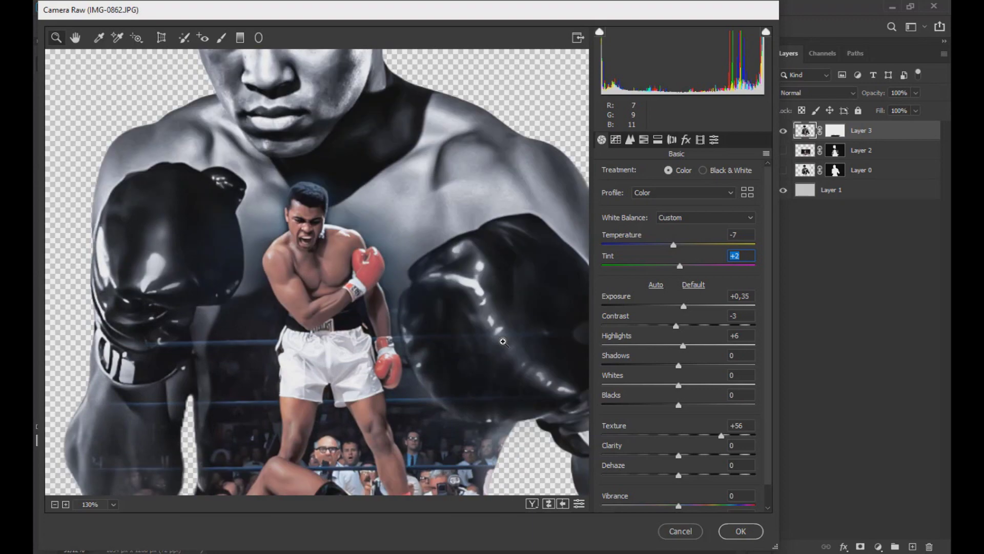
drag(678, 367, 692, 365)
scroll(443, 225, down, 3)
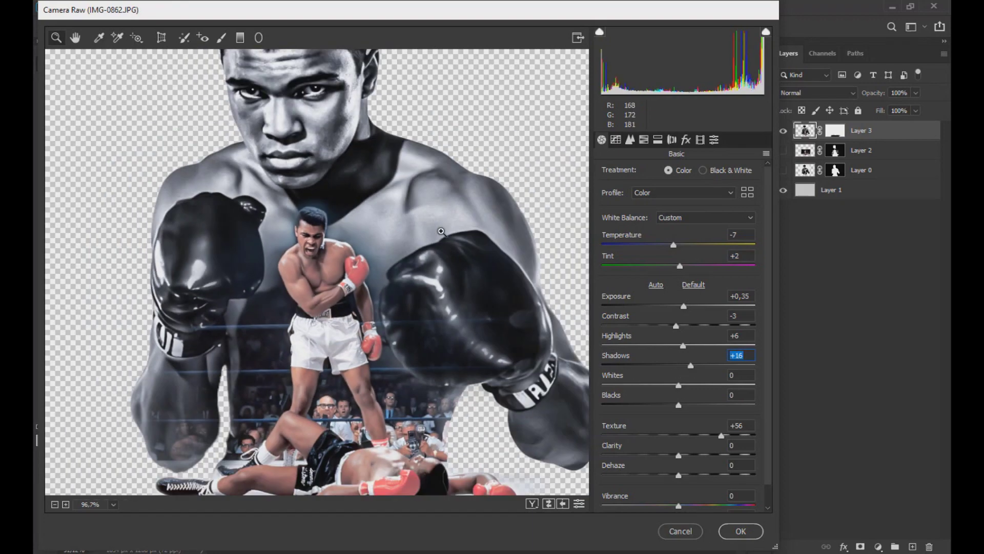
drag(690, 366, 674, 367)
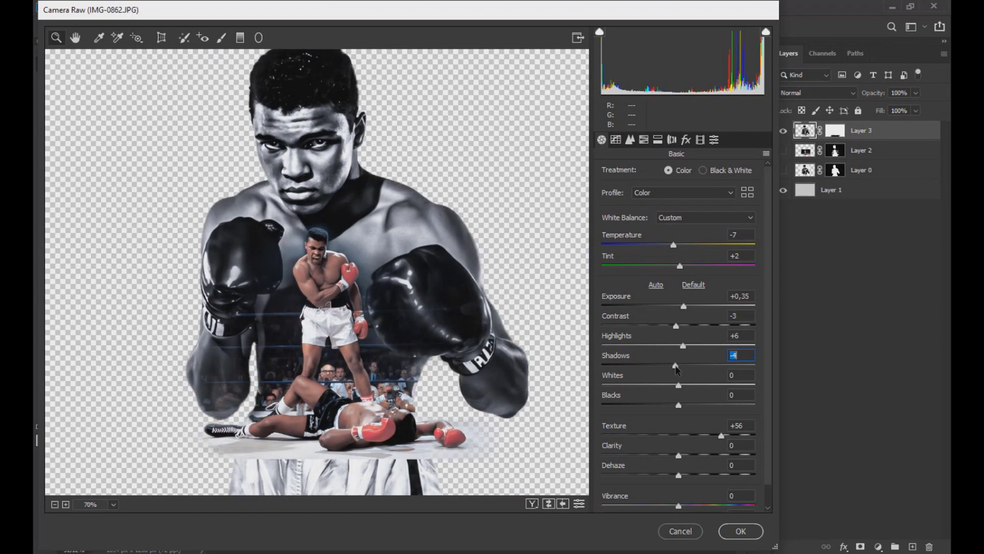
click(741, 529)
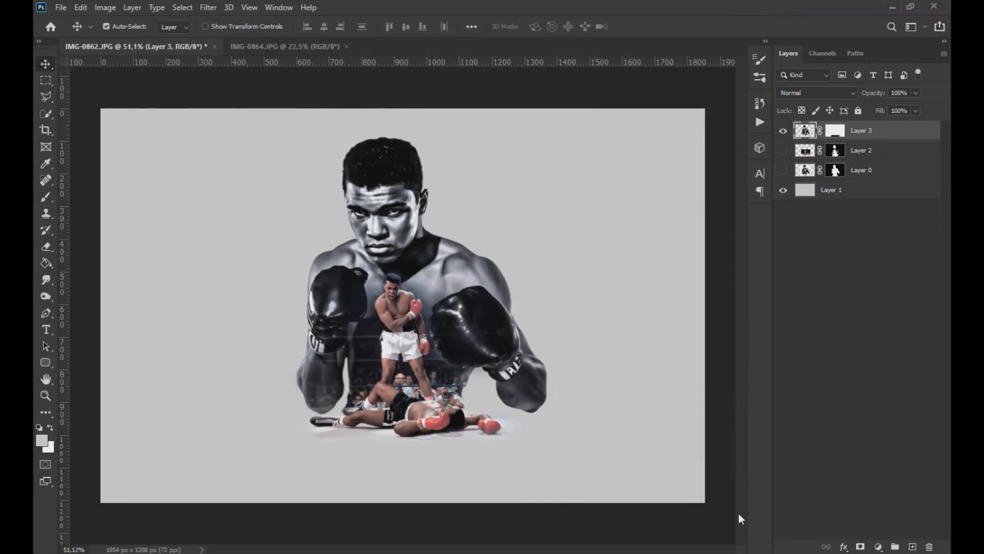
- Burn the midtones of the chest around the standing boxer's head and shoulders with an 85 px brush
scroll(494, 263, up, 5)
click(45, 297)
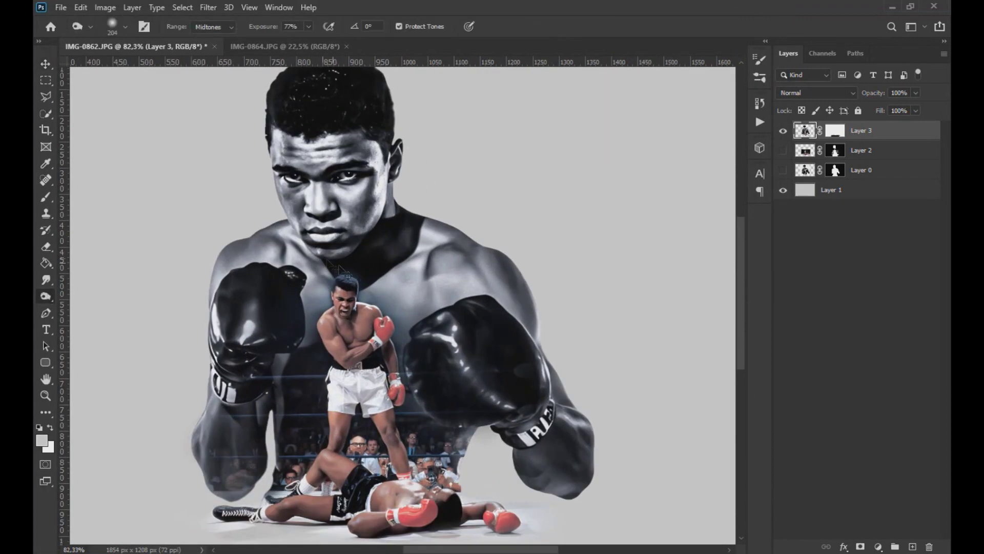
scroll(402, 285, up, 4)
alt+right_click(414, 281)
drag(413, 306, 414, 336)
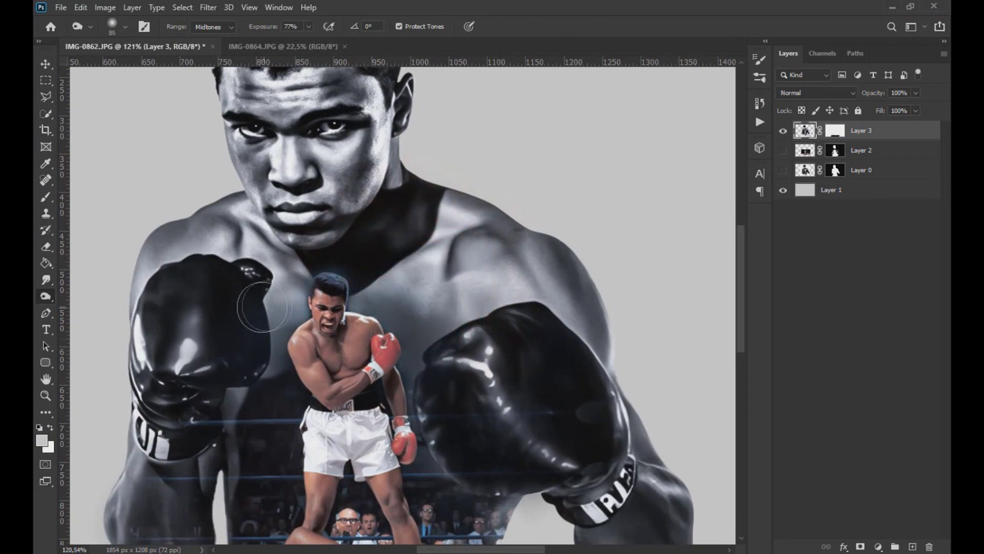
drag(261, 306, 285, 328)
scroll(416, 382, down, 7)
scroll(421, 343, up, 9)
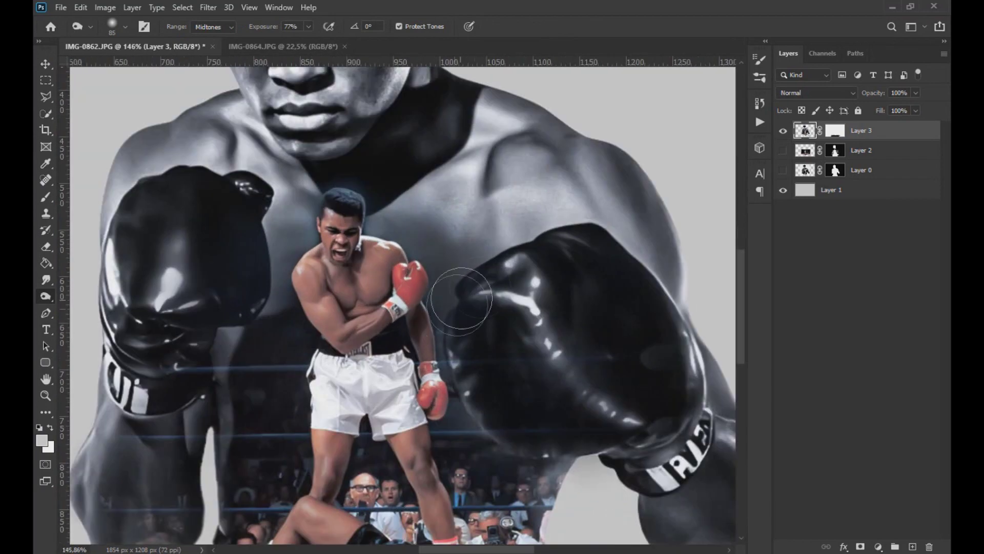
- Burn the chest above the large front glove, lowering the Burn exposure to 38%
drag(482, 248, 509, 248)
right_click(494, 203)
click(309, 27)
drag(311, 42, 285, 42)
mouse_move(484, 249)
mouse_down()
mouse_move(543, 226)
mouse_move(495, 181)
mouse_up()
scroll(307, 246, down, 3)
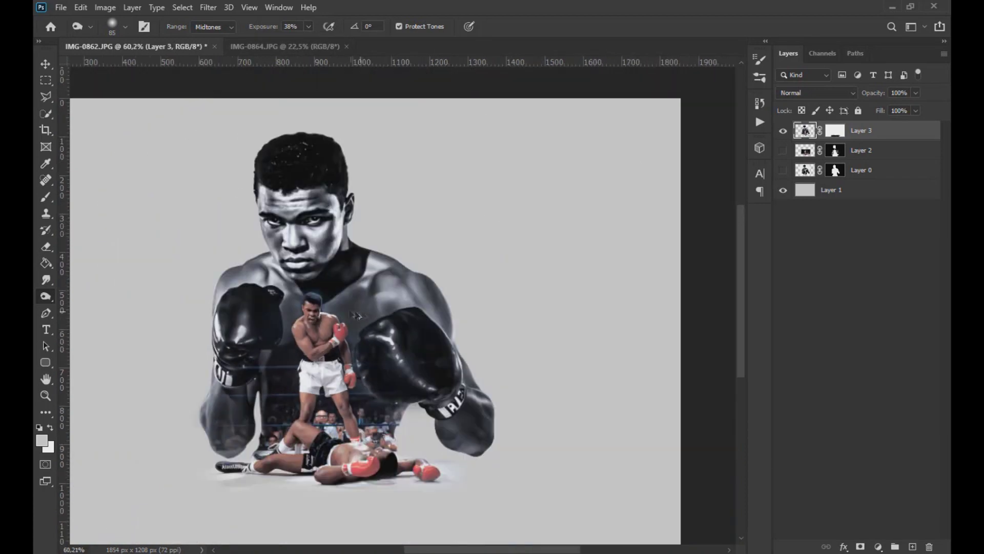
- Dodge the midtones of the chest and shoulder above the large front glove with a 135 px brush at 82% exposure
scroll(368, 311, up, 3)
right_click(46, 296)
click(97, 295)
drag(361, 299, 328, 299)
drag(369, 295, 416, 256)
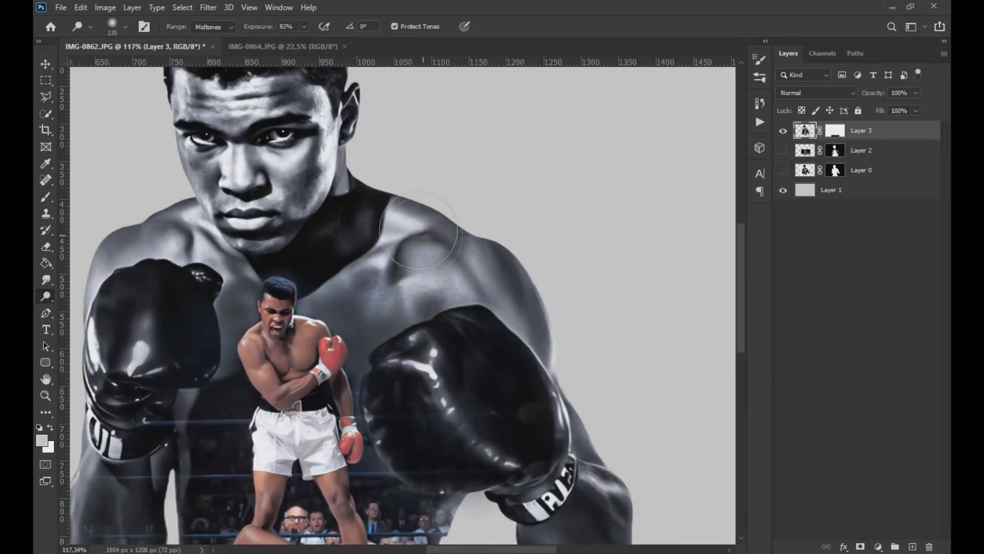
scroll(308, 210, down, 3)
scroll(307, 276, down, 2)
scroll(387, 274, up, 4)
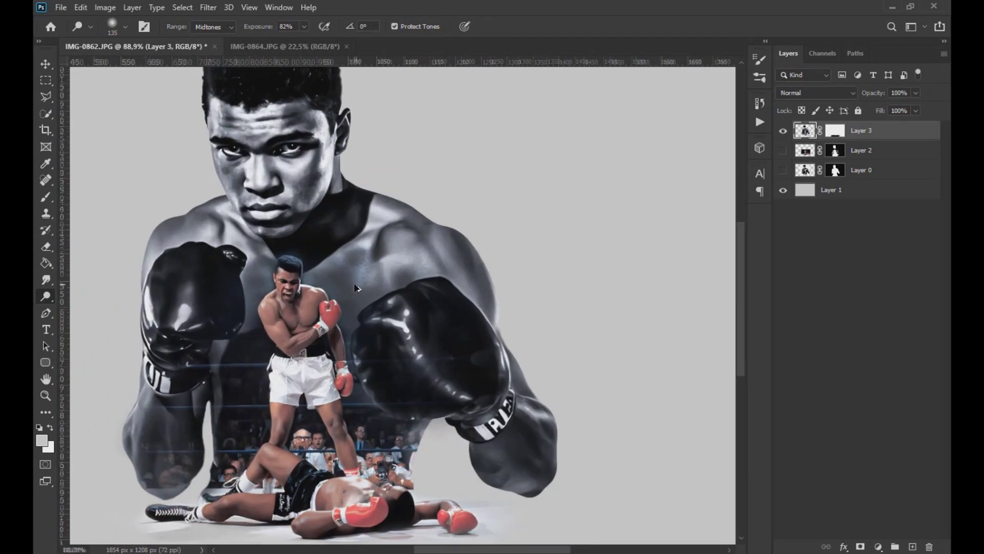
- Create a new document of 1280 x 720 pixels at 300 pixels/inch
scroll(388, 275, down, 2)
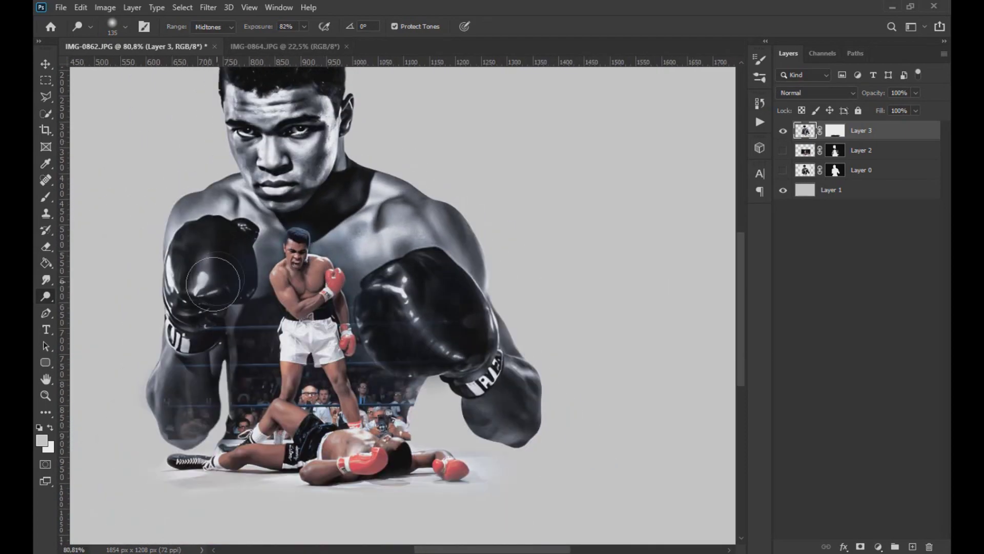
scroll(241, 336, down, 1)
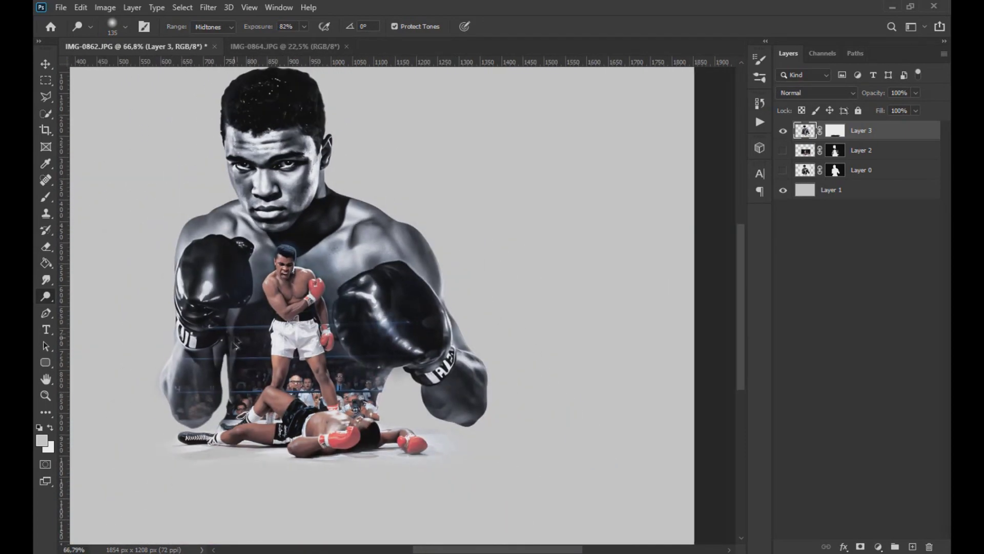
scroll(393, 350, down, 1)
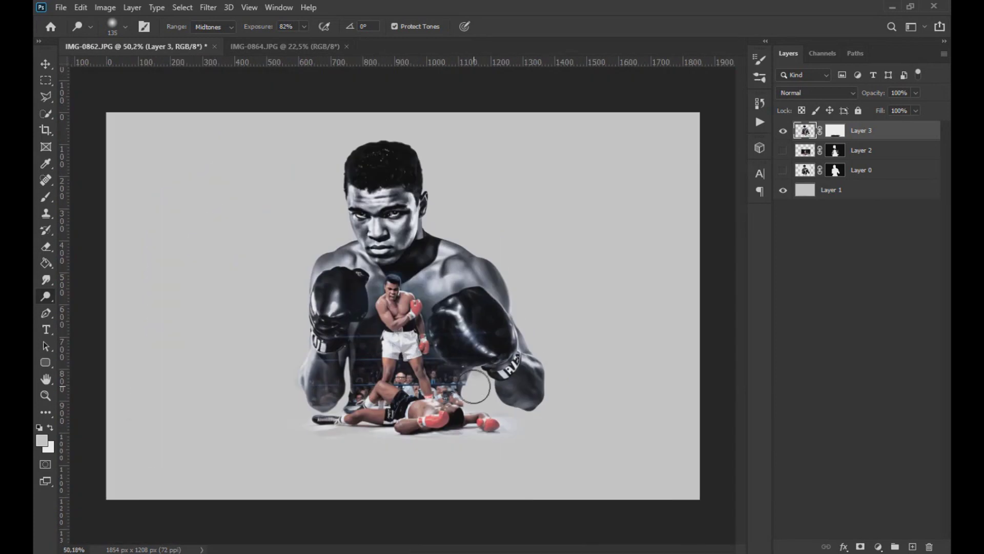
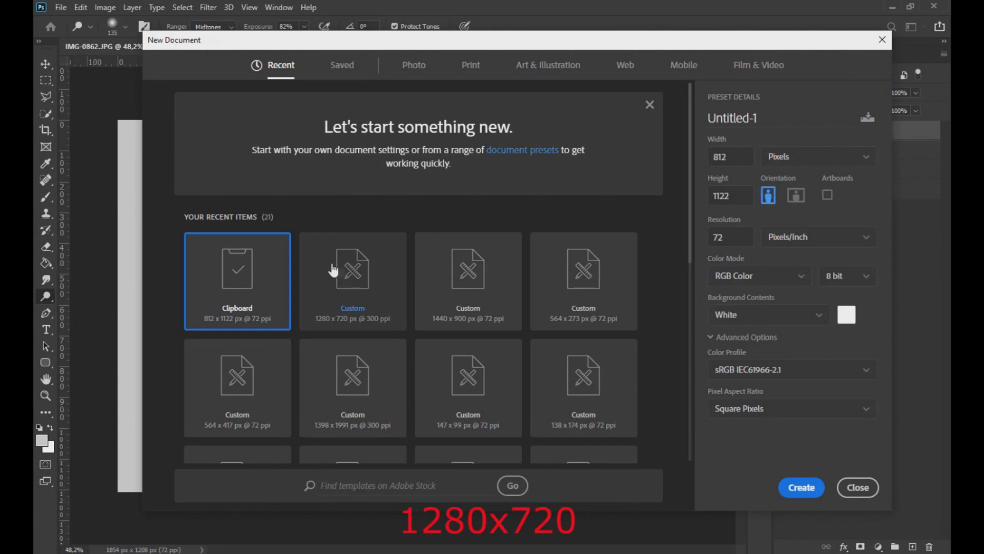
click(388, 267)
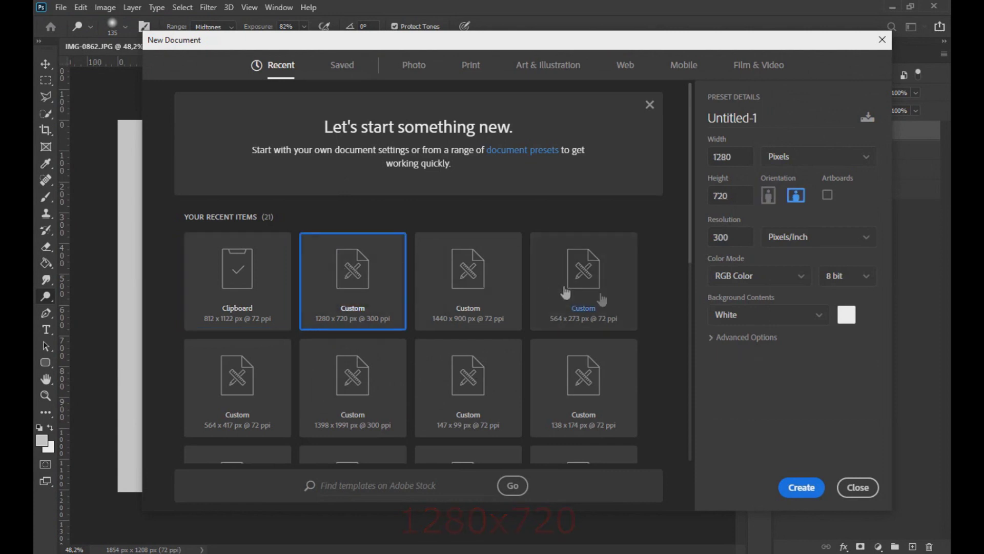
click(801, 488)
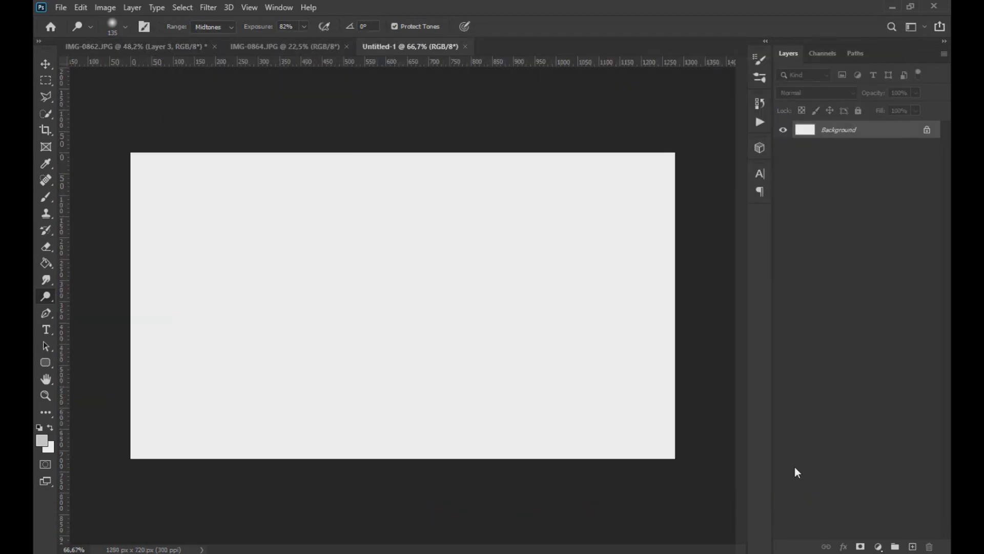
- Copy the blended boxer layer from IMG-0862.JPG and paste it in place into the new document
click(266, 43)
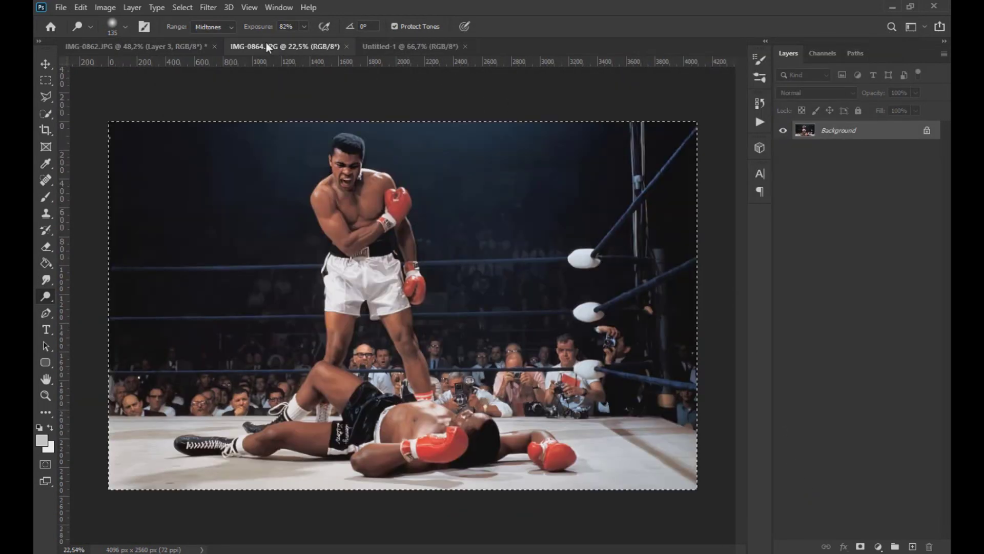
click(170, 53)
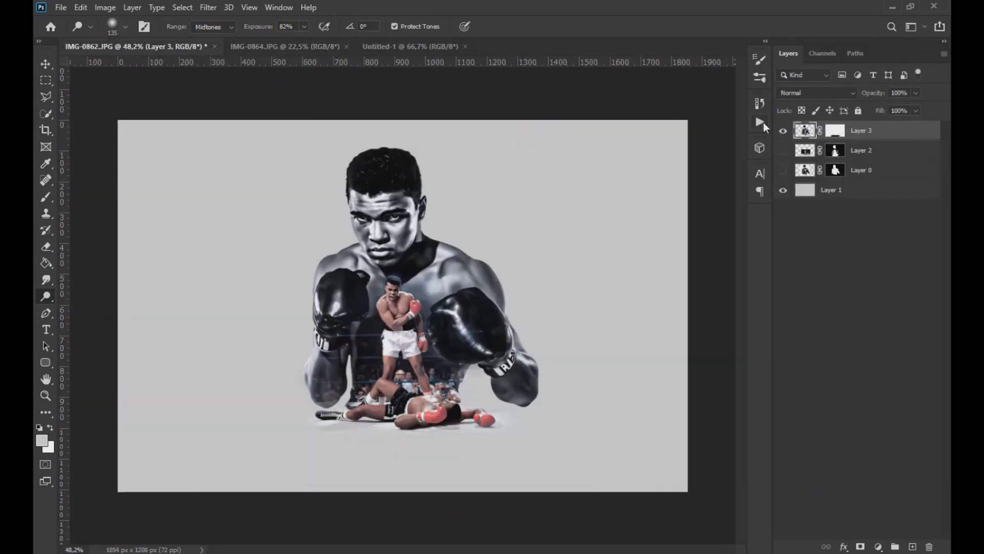
click(50, 63)
key(ctrl+c)
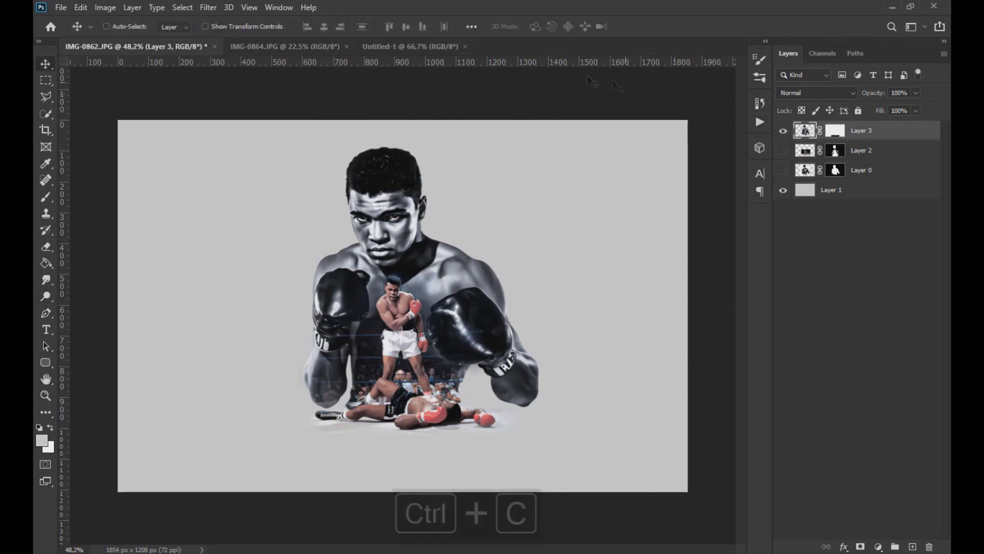
click(382, 45)
key(ctrl+shift+v)
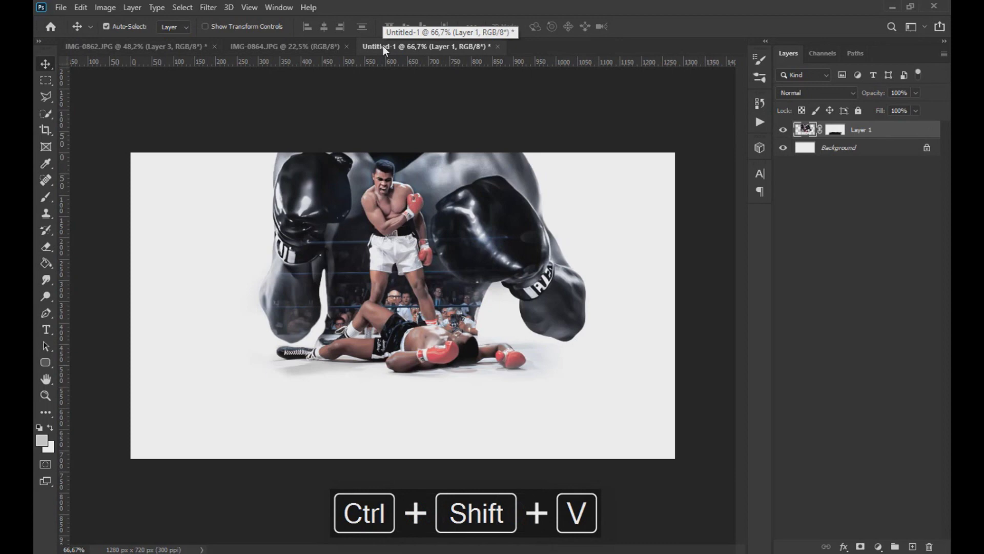
- Scale the pasted boxer composite to 74.58% and position it so the whole figure fits the canvas
key(ctrl+t)
drag(429, 210, 431, 292)
drag(589, 531, 559, 491)
drag(510, 394, 508, 427)
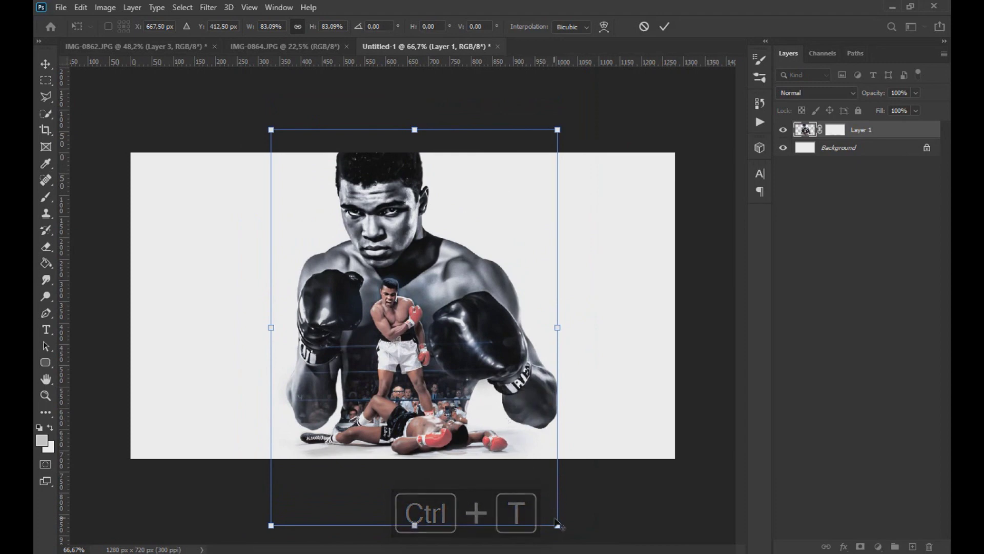
drag(557, 525, 542, 505)
drag(489, 406, 486, 411)
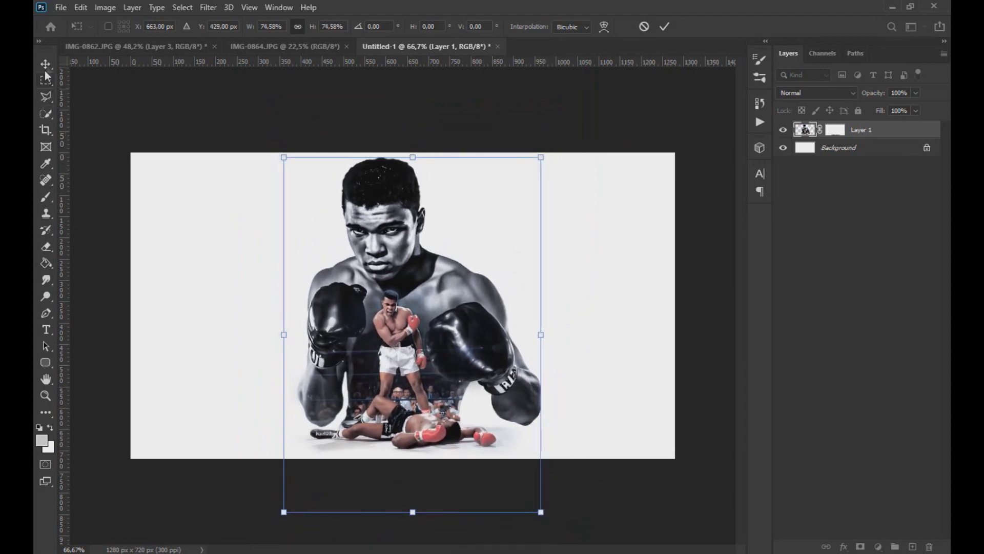
key(Return)
- Fill the Background layer with the light grey foreground colour
click(46, 164)
scroll(354, 436, up, 5)
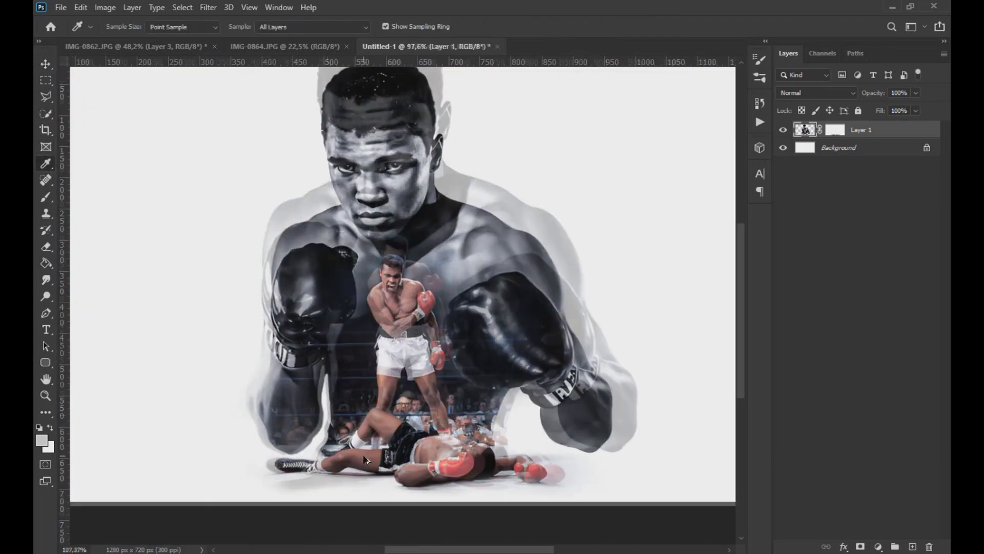
click(800, 149)
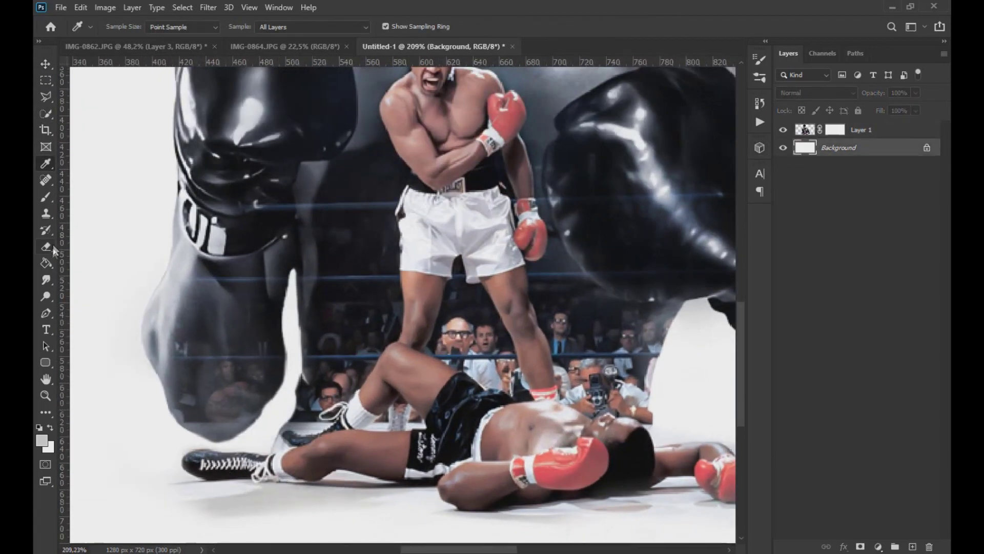
click(45, 263)
click(97, 263)
scroll(165, 329, down, 6)
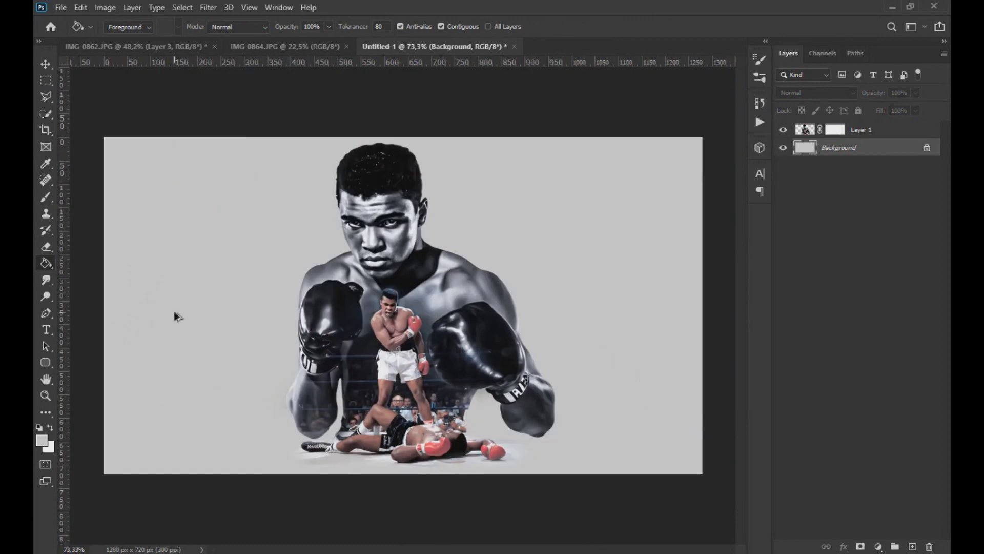
key(v)
- Add the title MUHAMMAD in bright red in a text box spanning most of the canvas
click(46, 330)
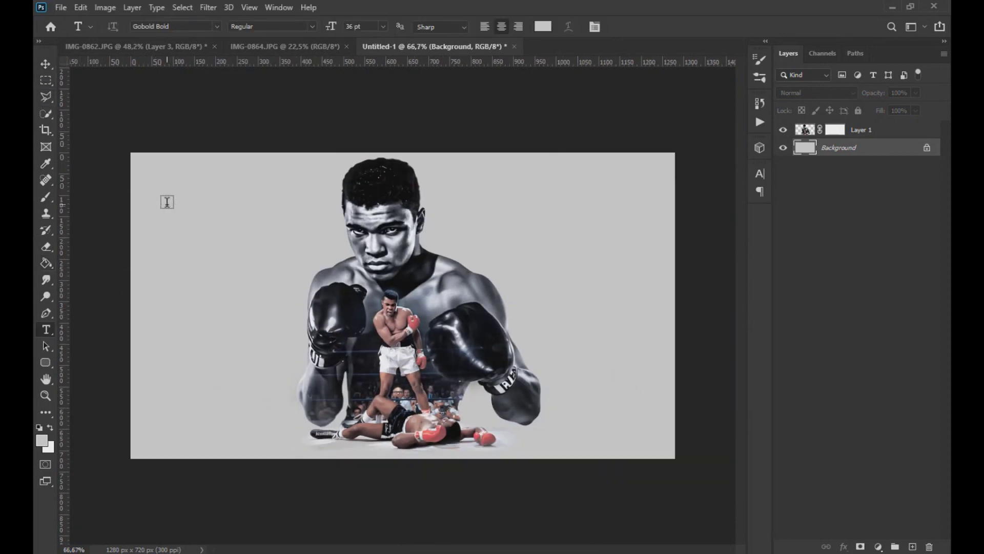
drag(168, 198, 652, 404)
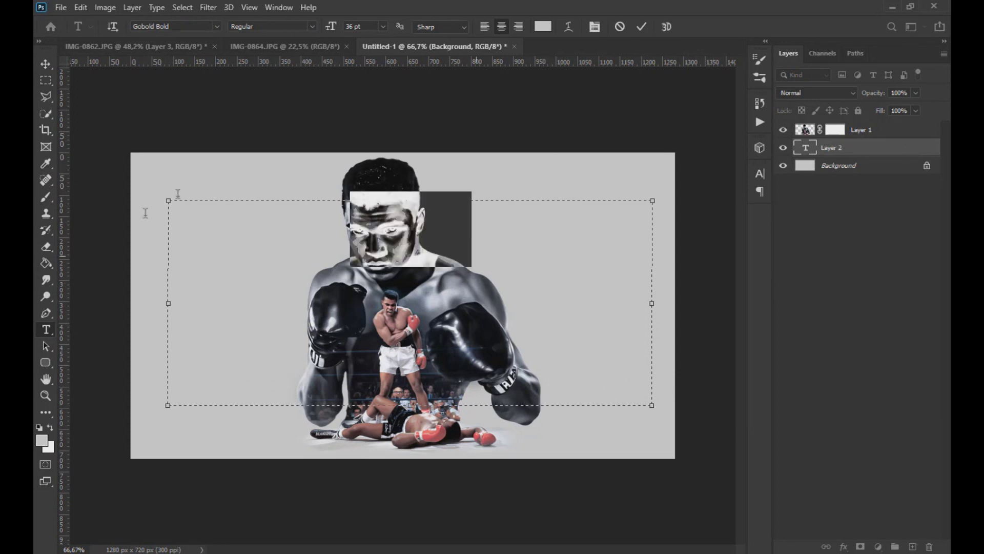
click(542, 26)
click(686, 230)
click(818, 220)
drag(815, 156, 815, 128)
click(522, 235)
text(AMMAD)
- Enlarge the MUHAMMAD title and position it behind the boxer at head height
drag(575, 228, 249, 226)
click(350, 27)
scroll(351, 27, up, 4)
scroll(350, 26, up, 6)
click(46, 64)
drag(427, 235, 415, 254)
drag(863, 141, 859, 160)
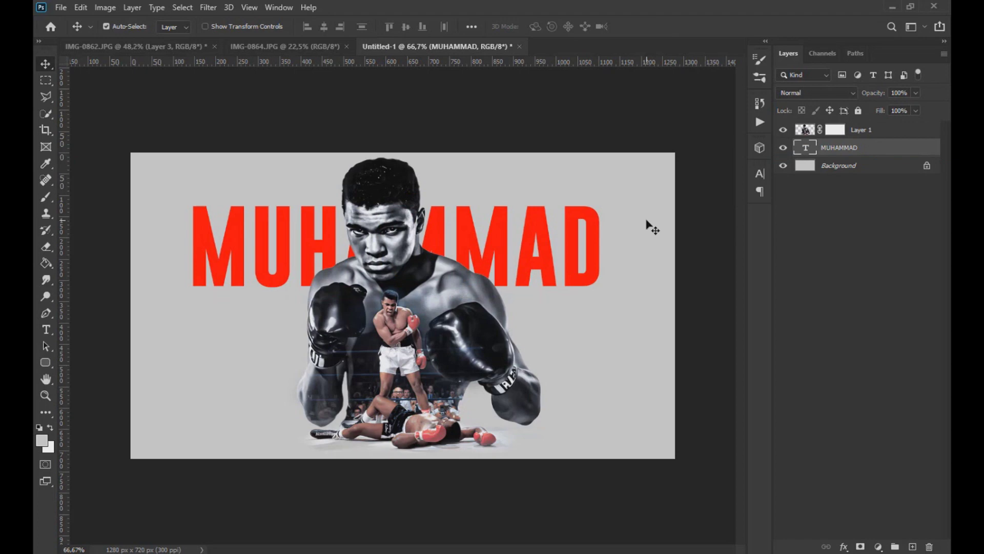
- Hide the boxer layer and add a Gradient Overlay to the MUHAMMAD text layer
scroll(422, 224, up, 4)
click(785, 142)
click(783, 134)
click(783, 147)
scroll(544, 262, down, 1)
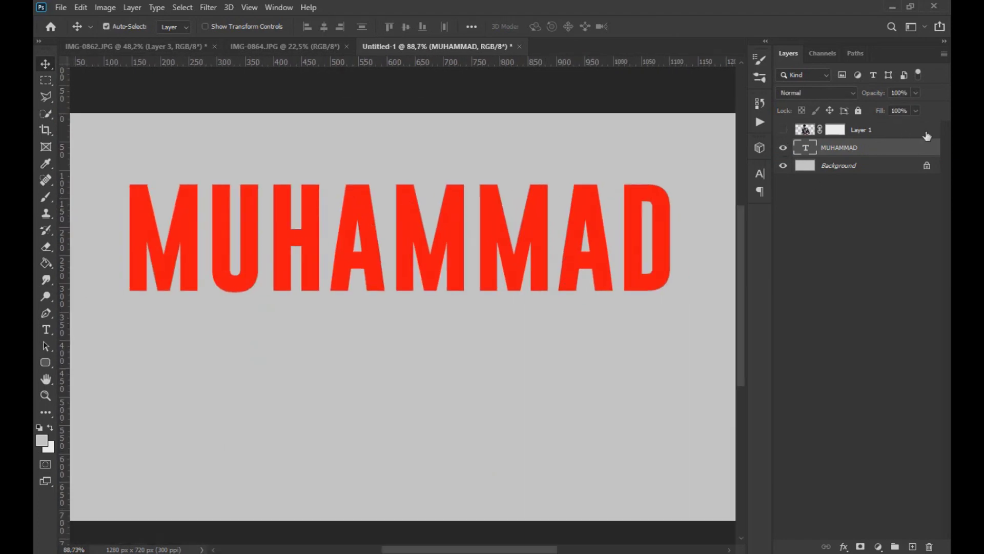
double_click(910, 149)
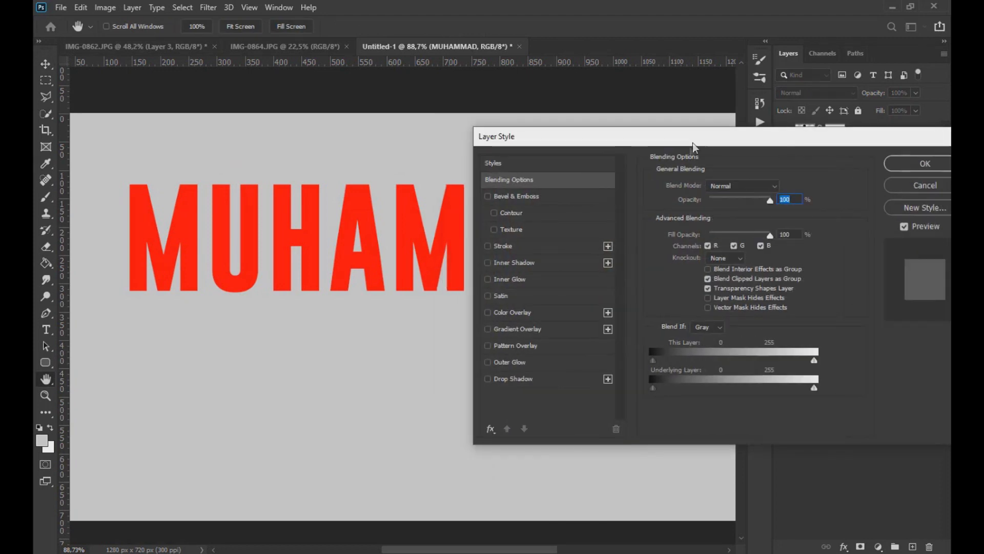
click(489, 312)
click(489, 312)
click(488, 329)
click(506, 330)
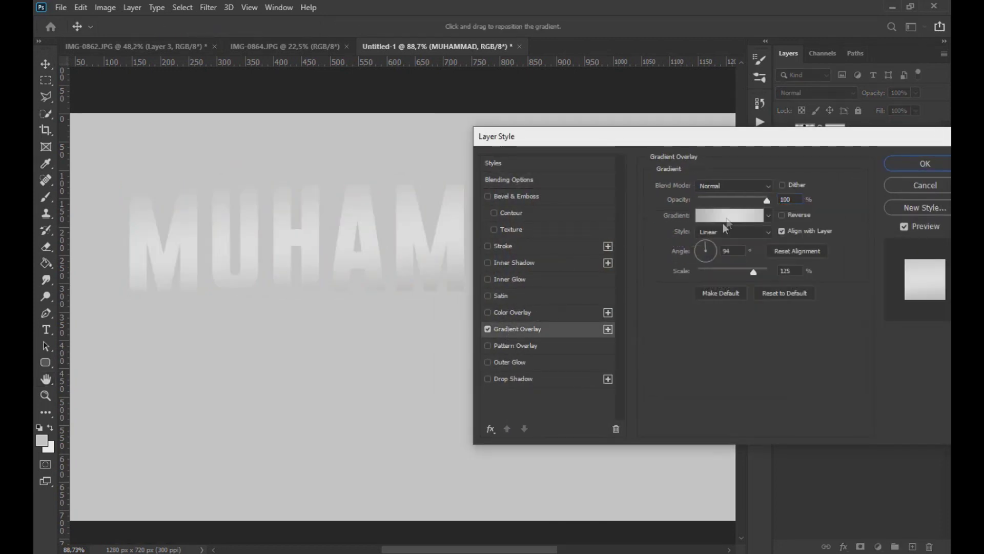
- Load the sixth gradient preset of the Rojos group for the overlay
click(728, 216)
scroll(717, 195, down, 3)
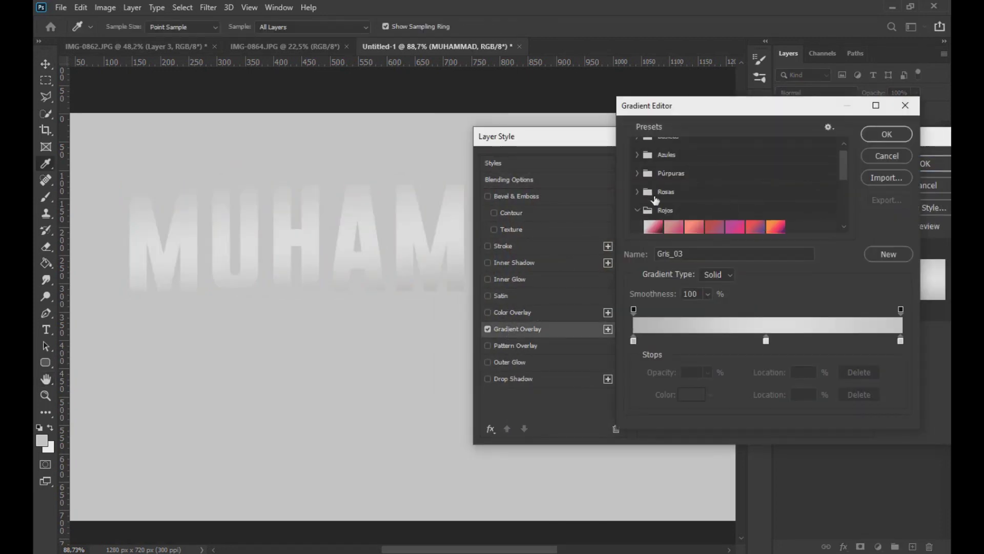
click(775, 168)
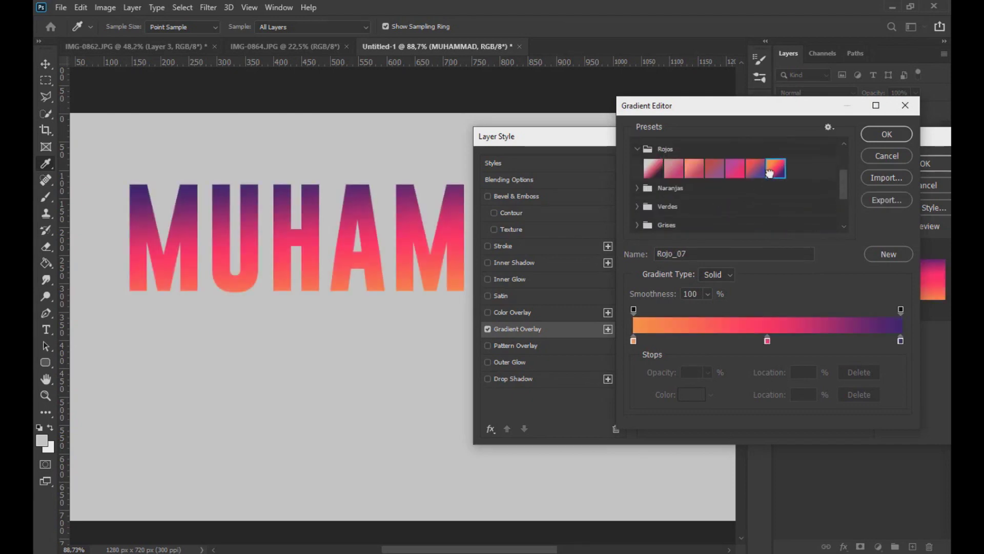
click(748, 177)
click(774, 168)
click(754, 170)
- Recolour the gradient's end stop to dark red
double_click(900, 341)
click(706, 227)
drag(689, 310, 695, 338)
click(815, 222)
- Recolour the gradient's start stop to bright red and accept the gradient
double_click(634, 340)
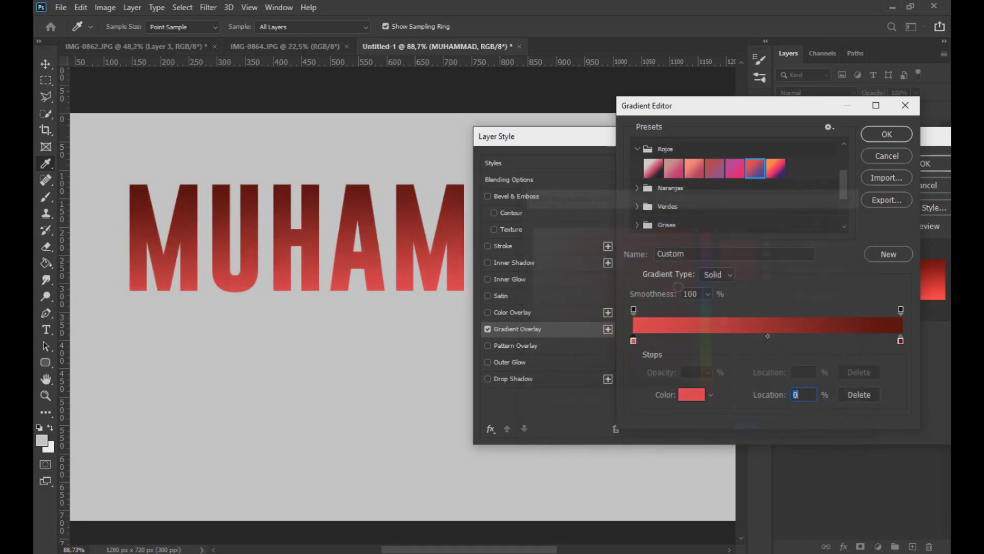
click(692, 226)
click(798, 221)
click(800, 221)
key(Return)
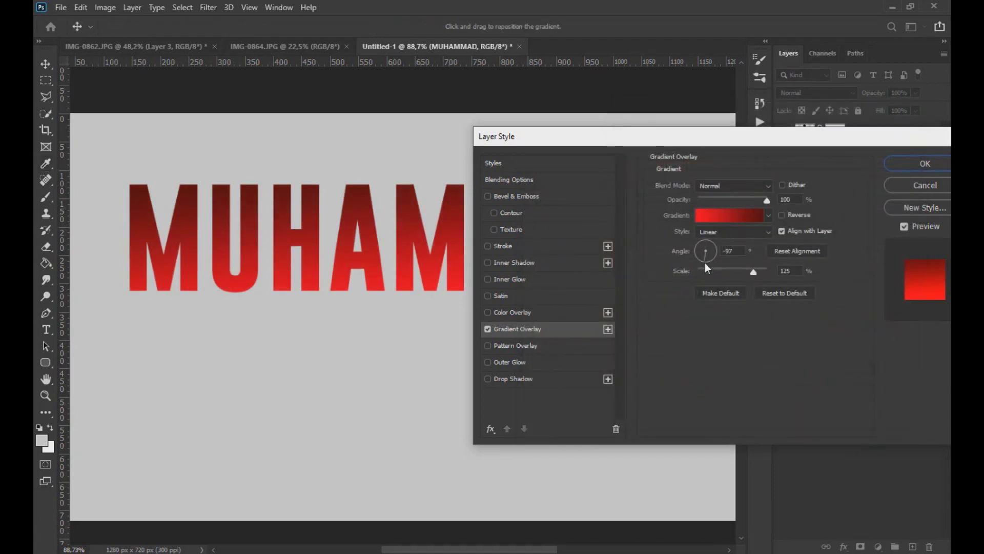
- Turn the gradient so bright red sits at the top of the letters, apply it, and rasterize the text layer
drag(706, 267, 699, 145)
click(917, 164)
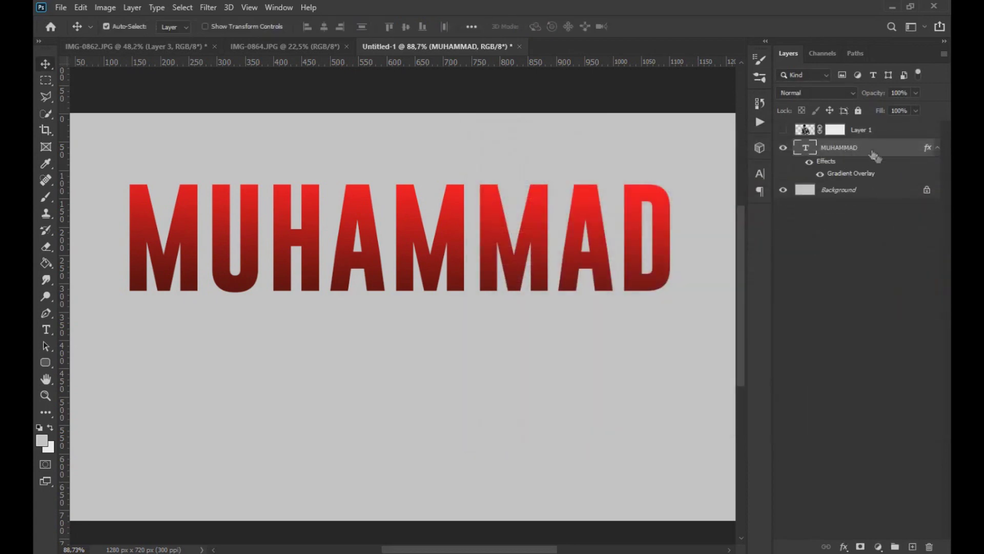
right_click(891, 156)
click(876, 149)
- Try a Pattern Overlay in place of the Gradient Overlay on the MUHAMMAD layer, and restore the gradient
double_click(884, 152)
click(484, 346)
click(461, 329)
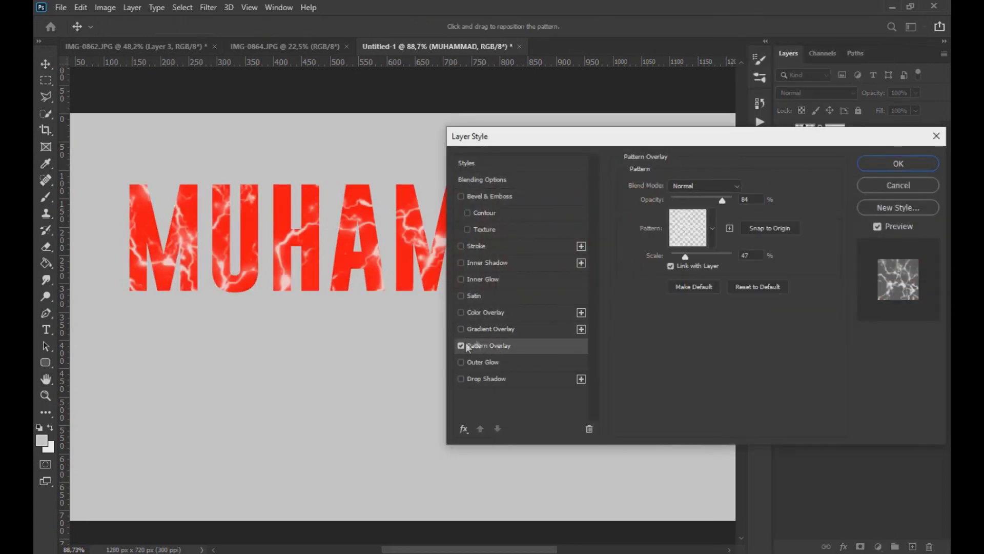
click(461, 345)
drag(688, 143, 696, 252)
click(468, 438)
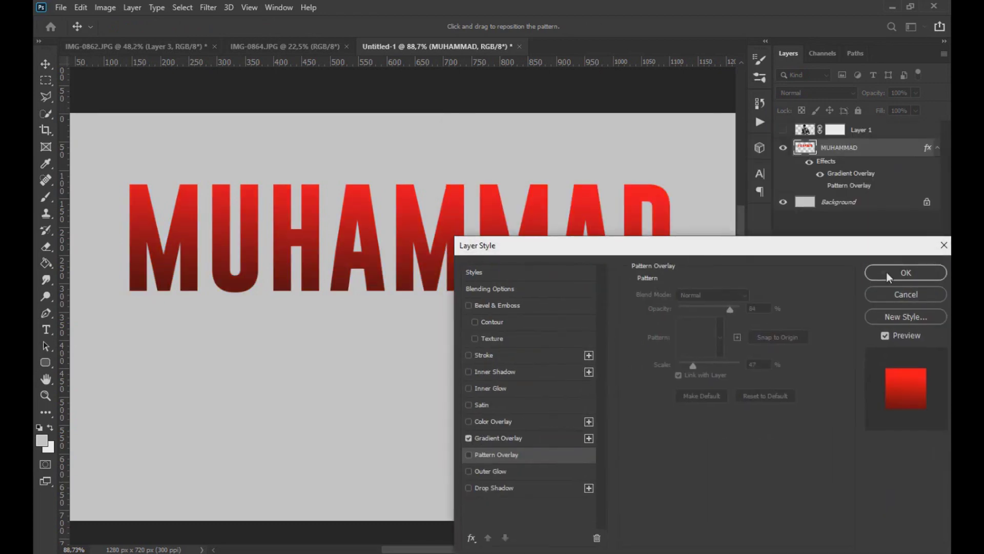
click(905, 272)
- Rasterize the MUHAMMAD layer's style and add a Pattern Overlay to it
right_click(887, 149)
click(759, 221)
double_click(886, 155)
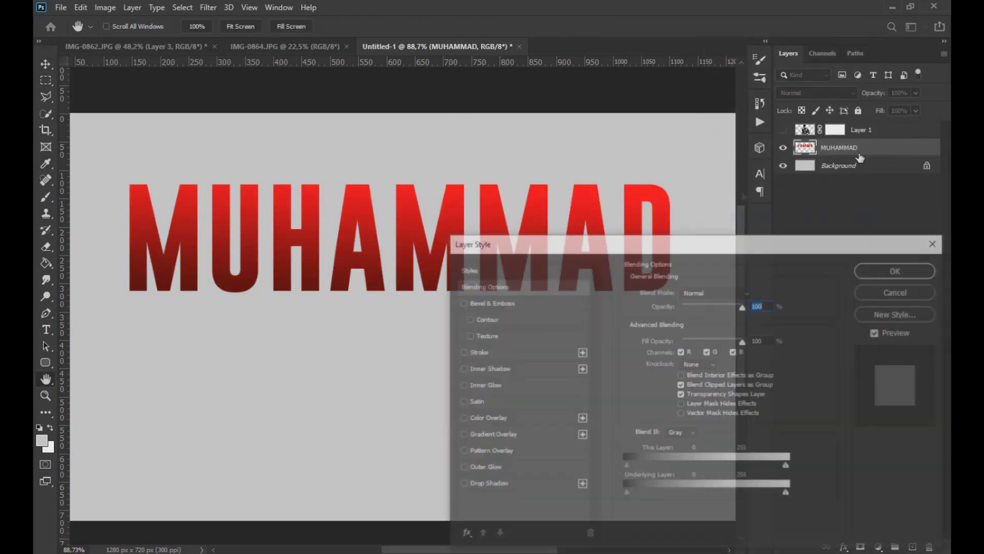
click(461, 451)
click(487, 451)
- Set the overlay's blend mode to Normal and choose the honeycomb pattern from the Patterns 8 group
click(728, 294)
click(718, 247)
click(712, 336)
scroll(674, 384, down, 2)
drag(742, 393, 742, 437)
click(658, 416)
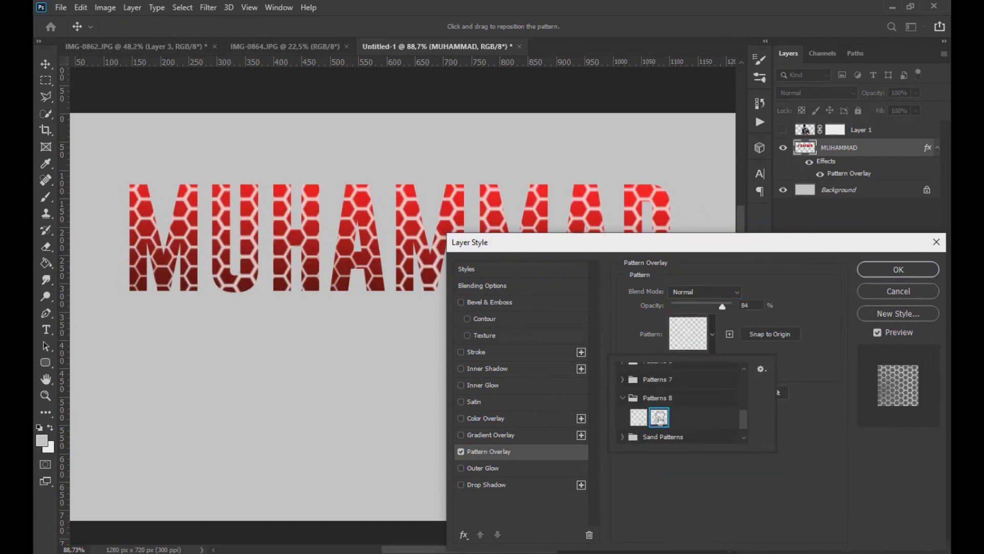
double_click(658, 417)
- Set the honeycomb overlay's opacity to 29% and its scale to 27%
drag(686, 362, 678, 364)
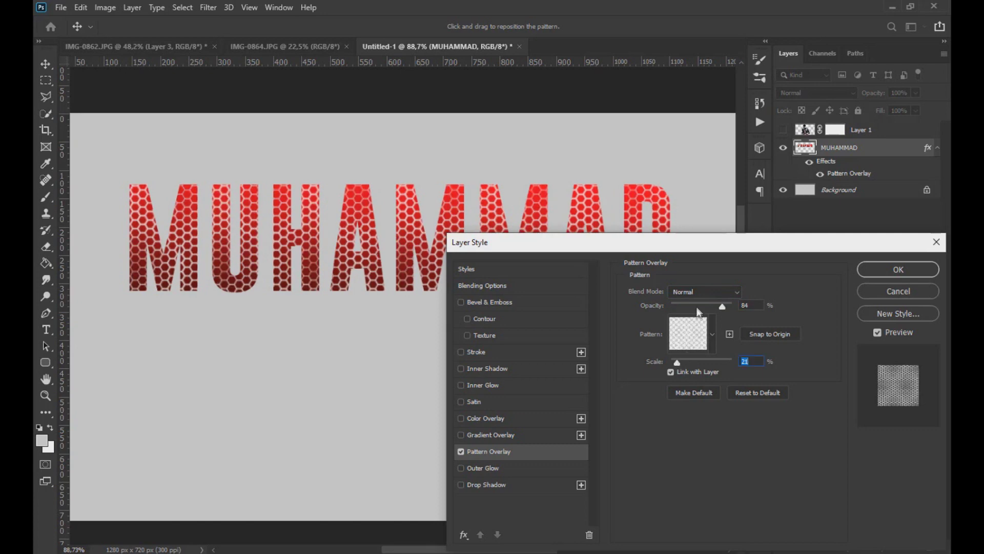
click(690, 305)
drag(684, 242, 658, 225)
drag(710, 335, 711, 334)
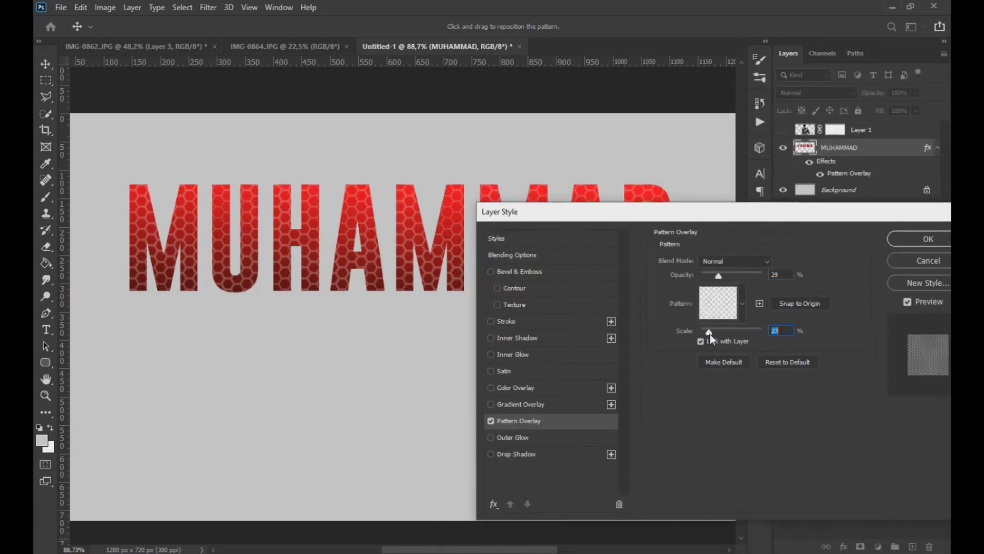
- Try several blend modes on the honeycomb overlay, including Lighten and Difference
click(767, 260)
click(746, 273)
click(748, 261)
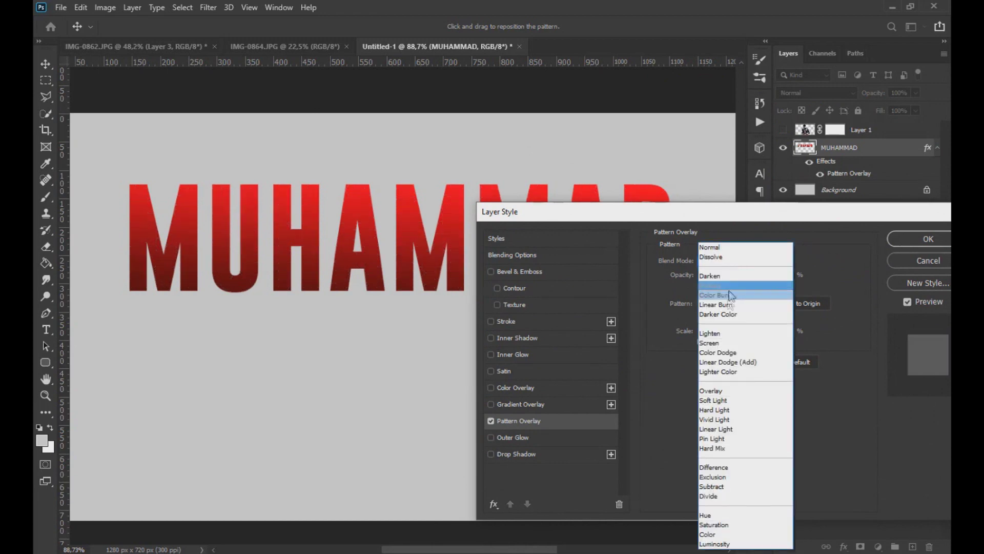
click(723, 333)
click(737, 262)
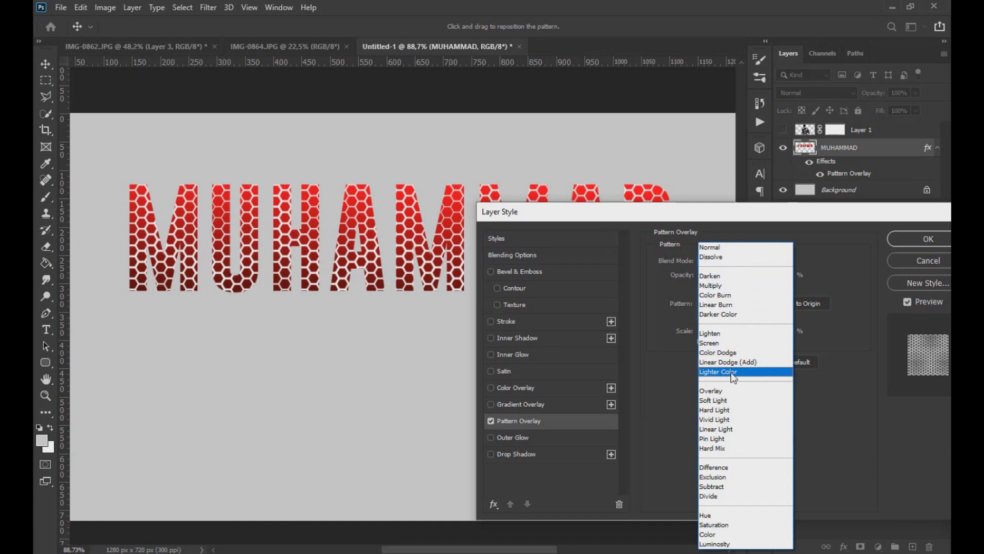
click(712, 467)
- Set the honeycomb overlay's blend mode to Screen with 27% opacity and apply the layer style
click(734, 261)
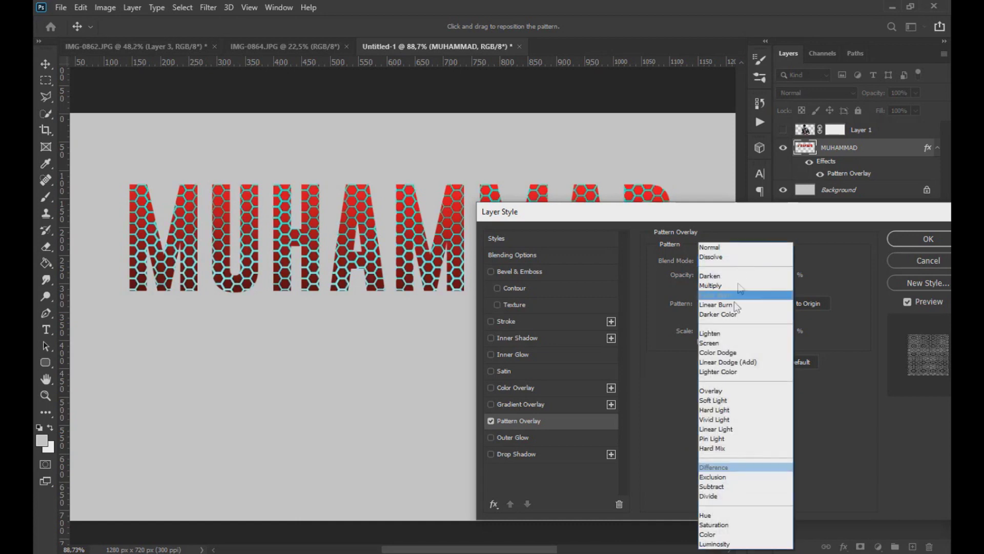
click(728, 342)
drag(734, 276, 719, 279)
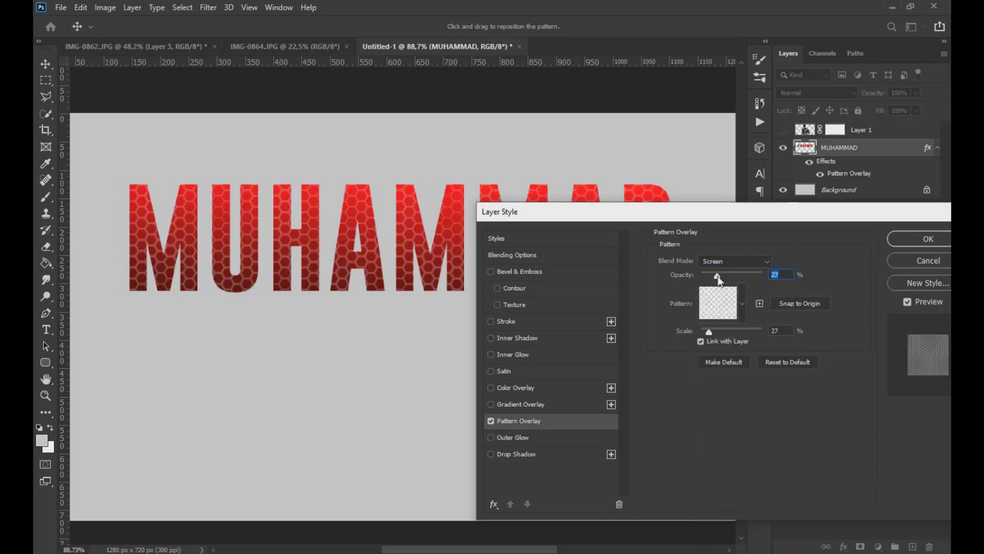
click(928, 239)
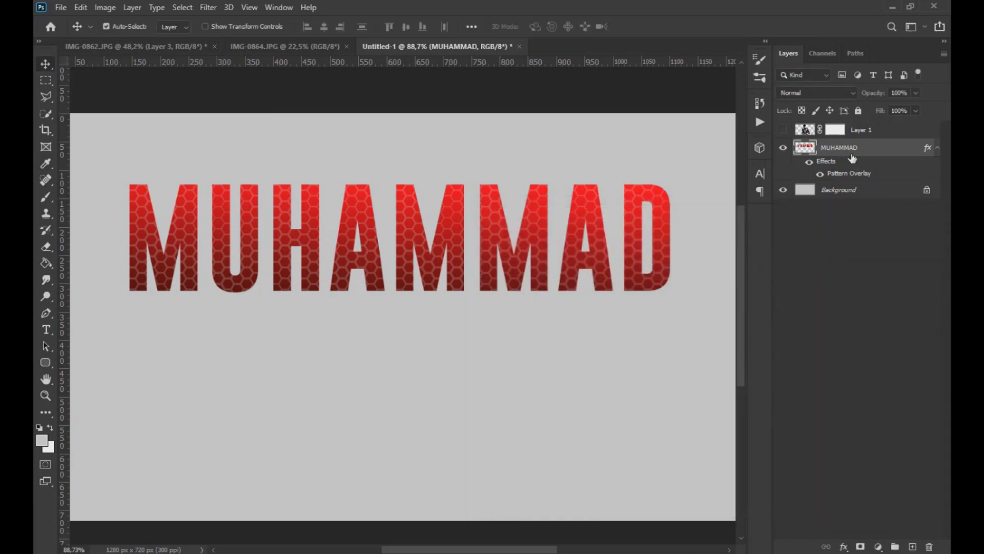
- Show Layer 1 and set the MUHAMMAD layer's pattern overlay to 23% opacity and 19% scale
click(783, 130)
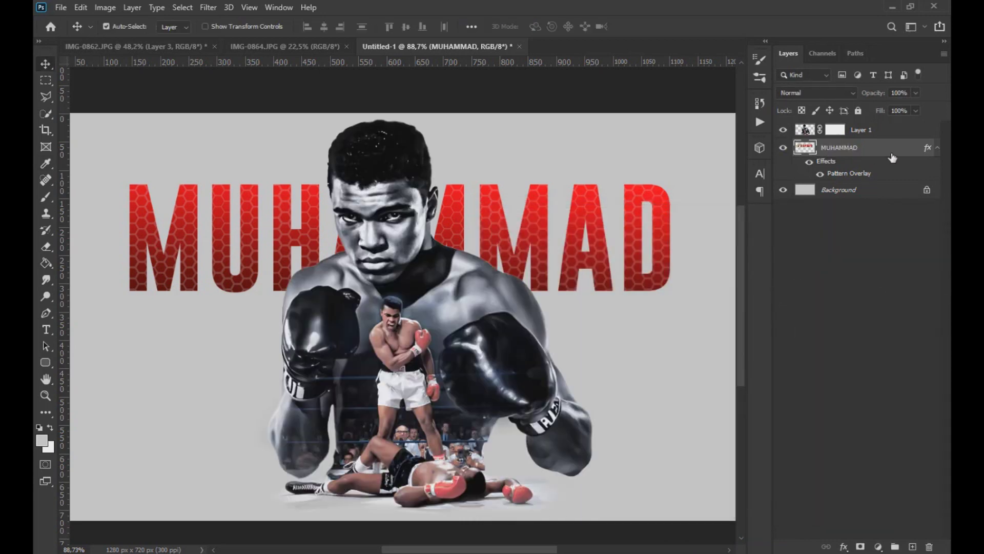
double_click(872, 173)
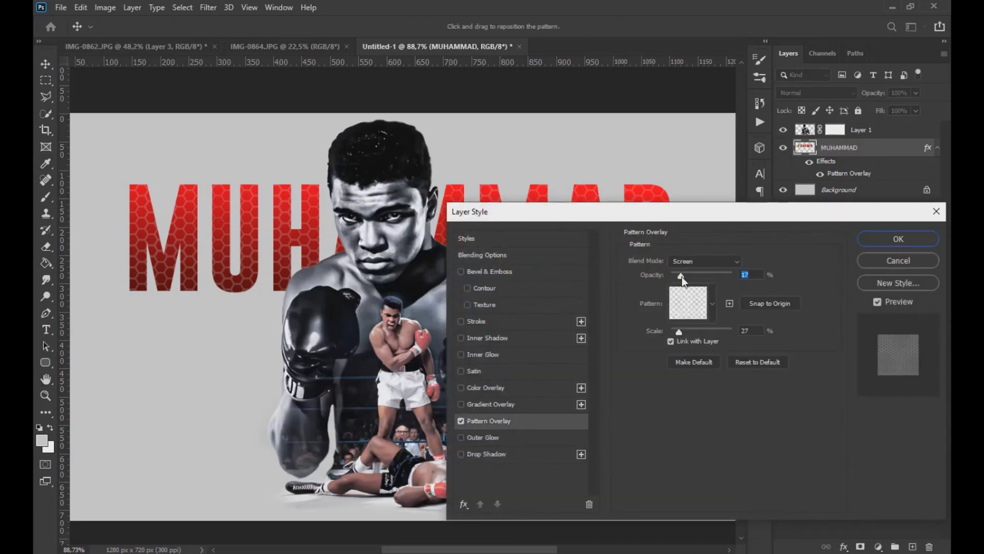
drag(679, 277, 679, 277)
drag(679, 332, 677, 332)
drag(680, 216, 734, 256)
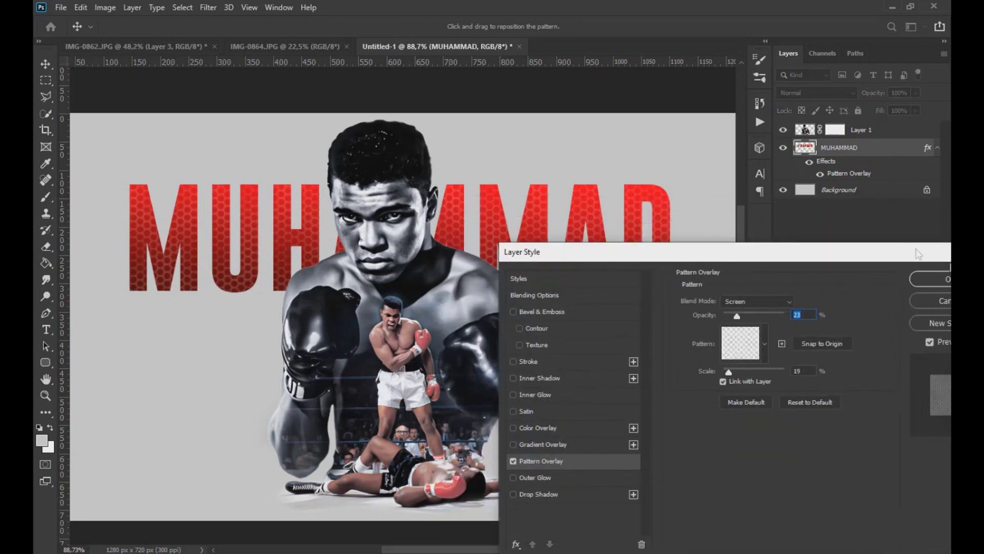
click(945, 282)
- Rasterize the layer style of the MUHAMMAD layer
scroll(659, 287, down, 3)
right_click(879, 147)
click(792, 217)
- Add a text box reading "Ali" below the title and place its layer above Layer 1
click(43, 331)
drag(223, 283, 548, 406)
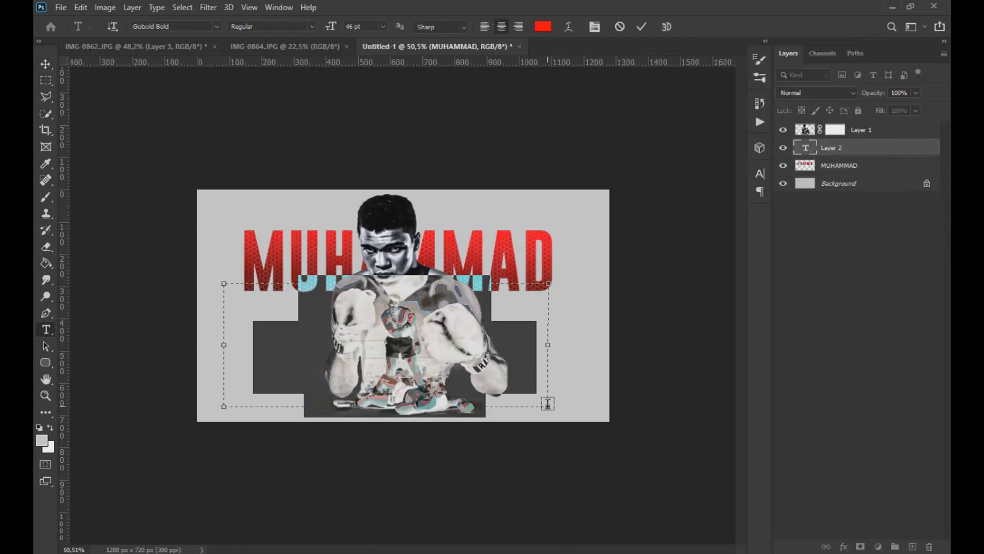
key(BackSpace)
text(Ali)
drag(855, 152, 854, 123)
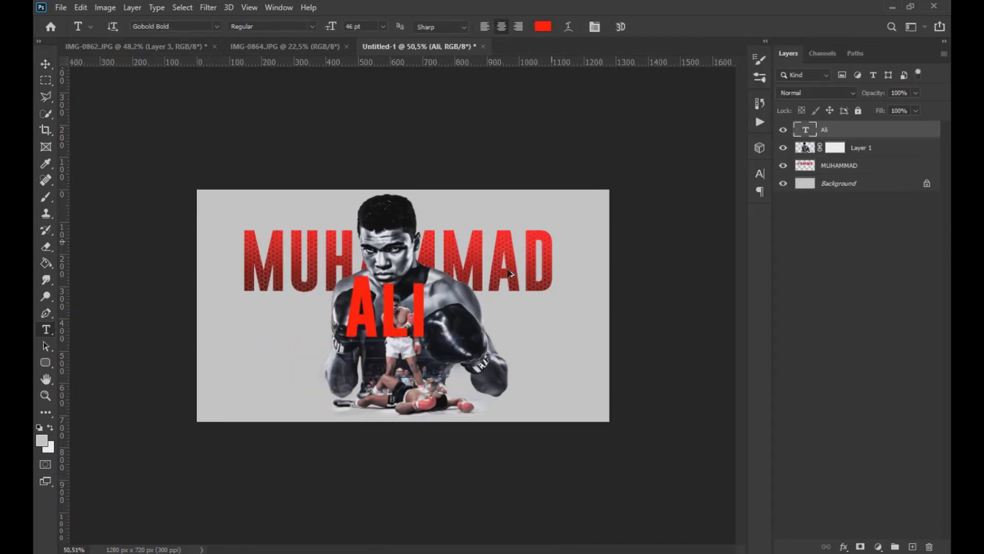
- Try the Blacksword font on the Ali text, and change it to Hendangan
scroll(549, 256, up, 5)
double_click(802, 131)
click(219, 26)
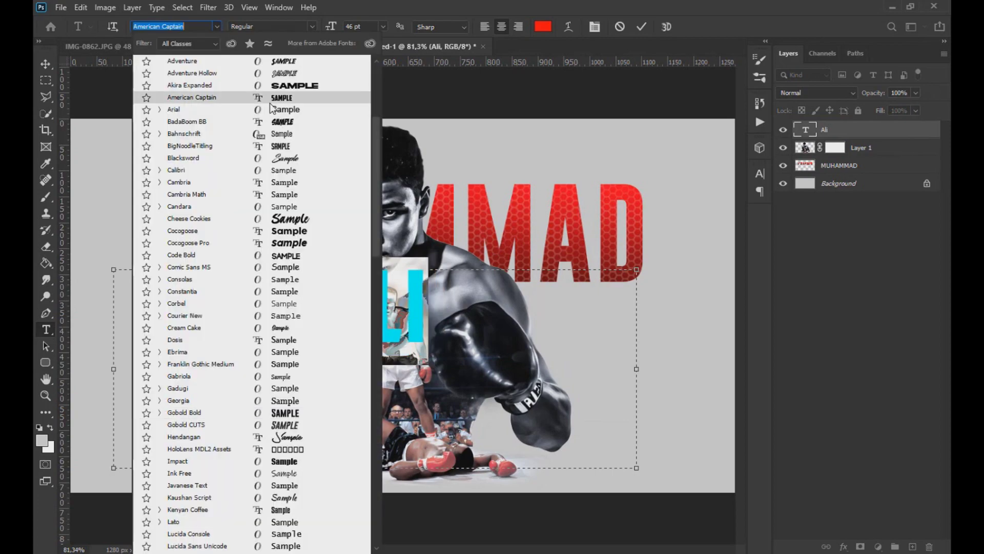
click(287, 156)
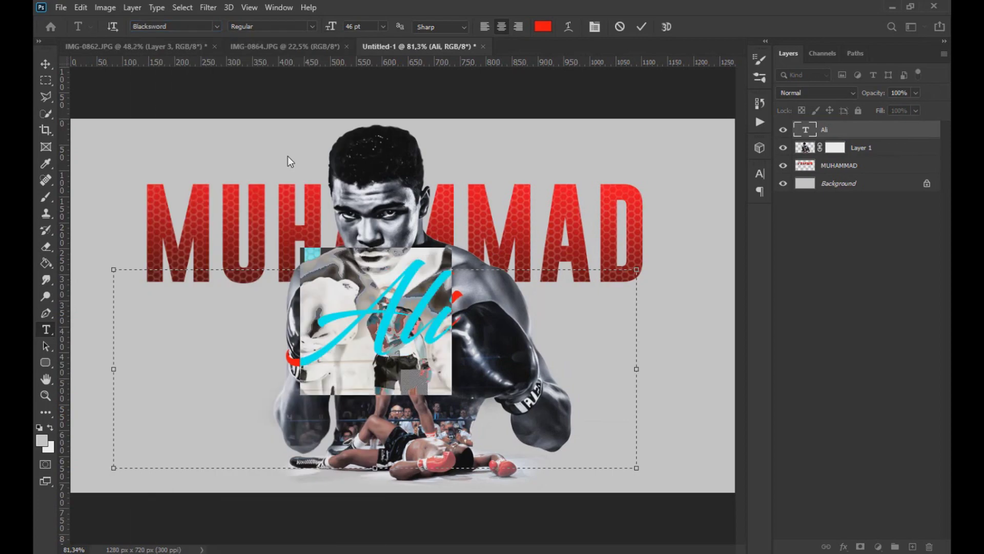
click(217, 25)
scroll(302, 384, down, 3)
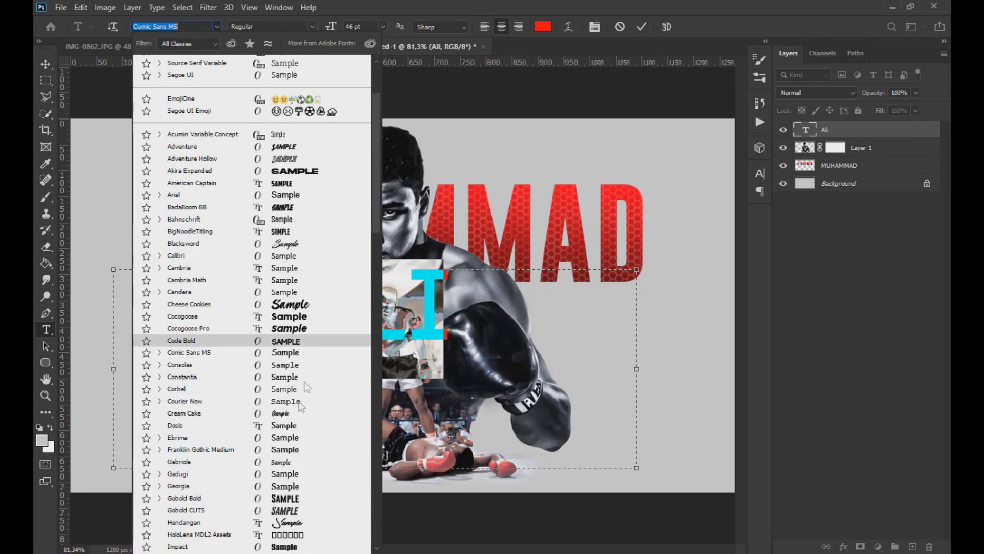
click(281, 512)
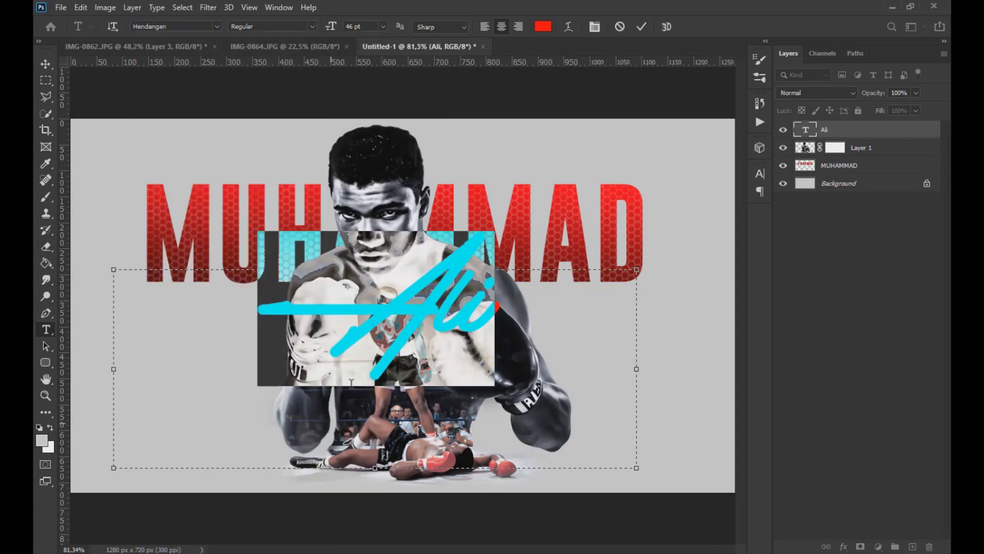
- Set the Ali text's font size to 40 pt
click(351, 27)
scroll(351, 27, down, 6)
click(518, 323)
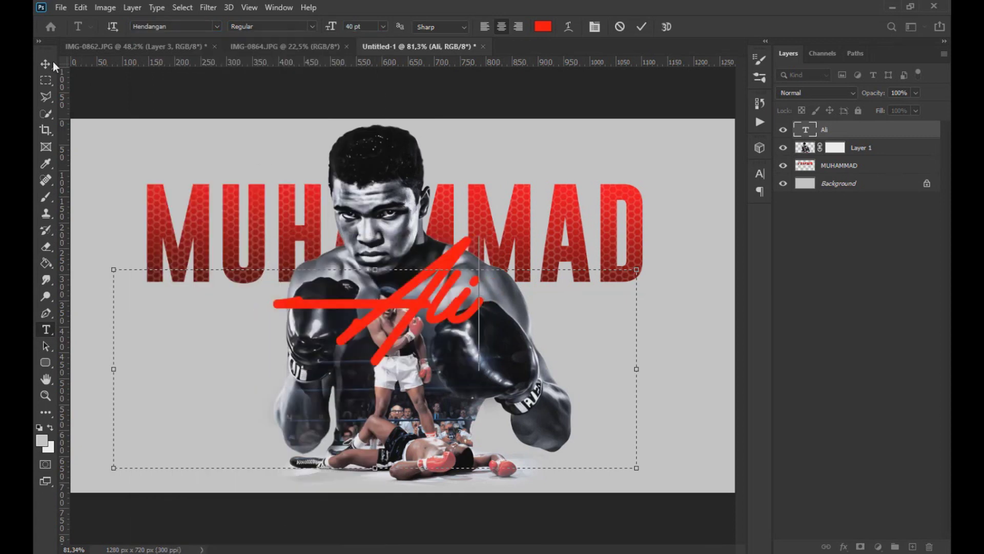
- Move the Ali text under the end of the MUHAMMAD title and scale it to about 83%
drag(430, 291, 568, 292)
scroll(566, 299, down, 3)
key(ctrl+t)
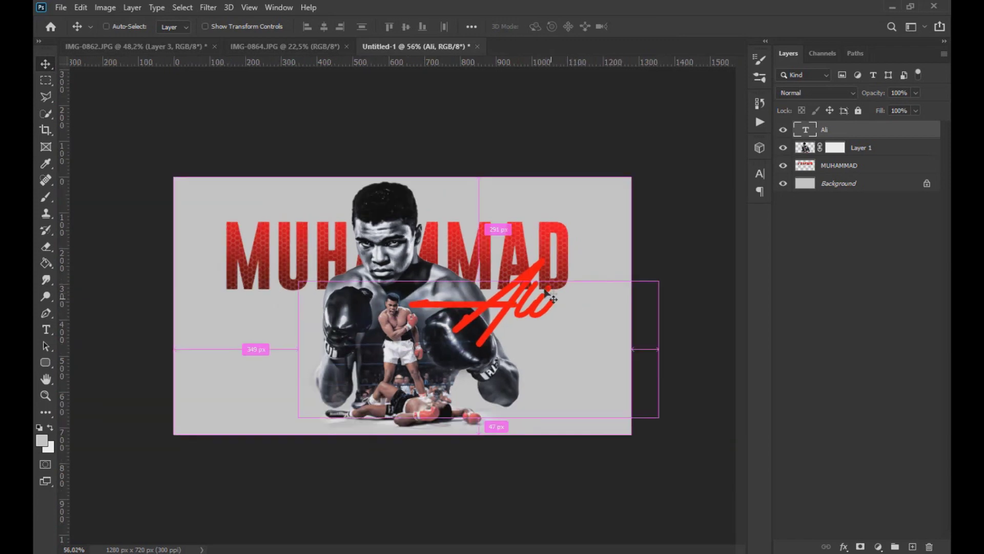
drag(658, 258, 623, 263)
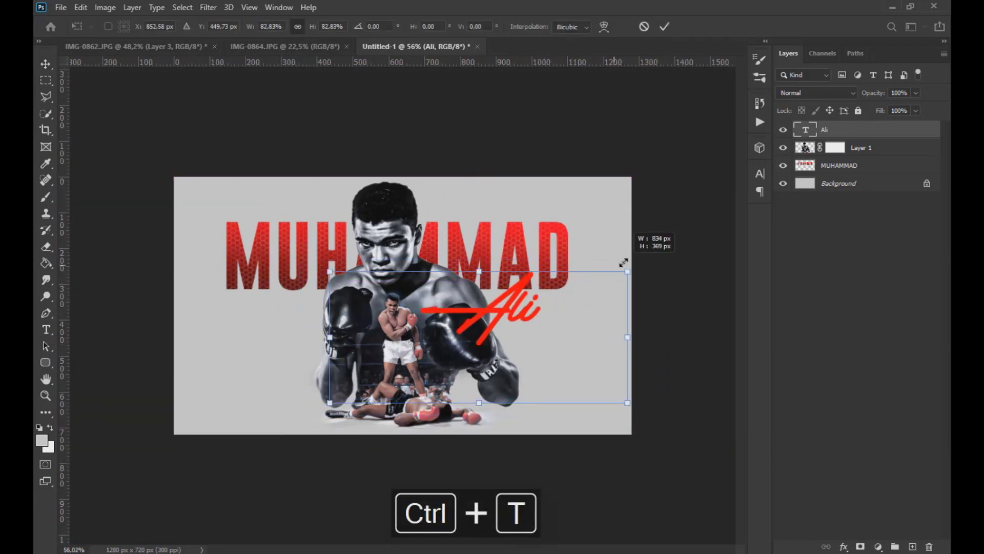
- Change the Ali text's font to Signatrue
double_click(814, 130)
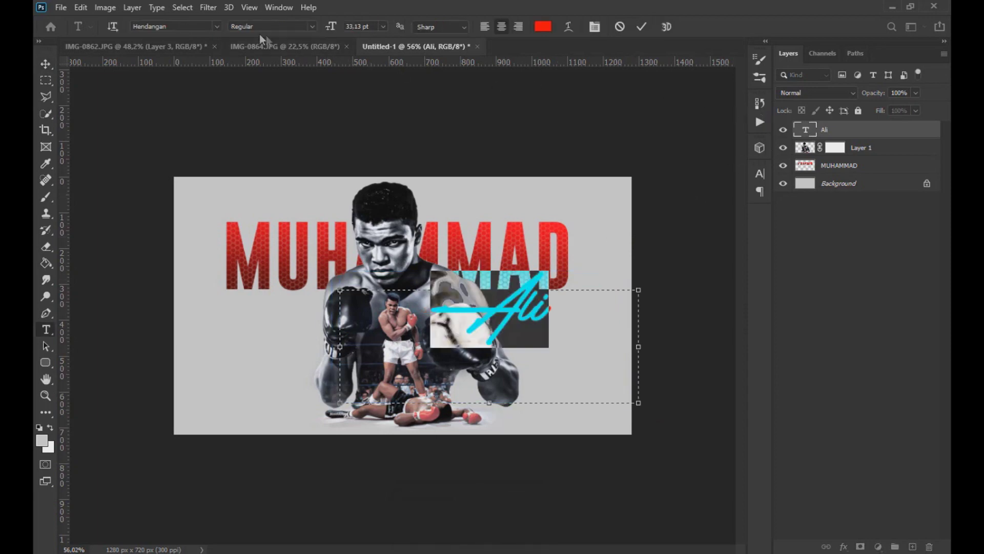
click(217, 27)
scroll(313, 351, down, 5)
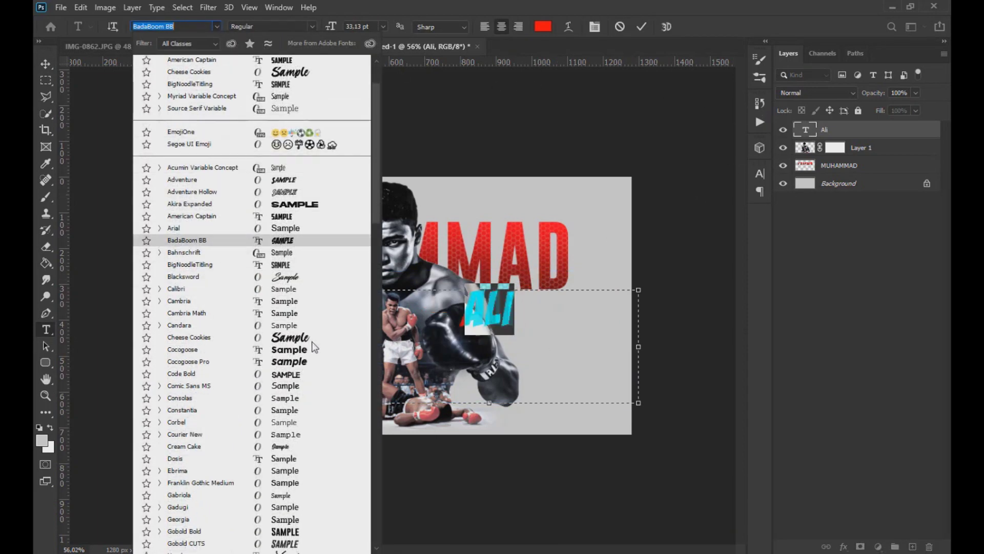
scroll(313, 352, down, 10)
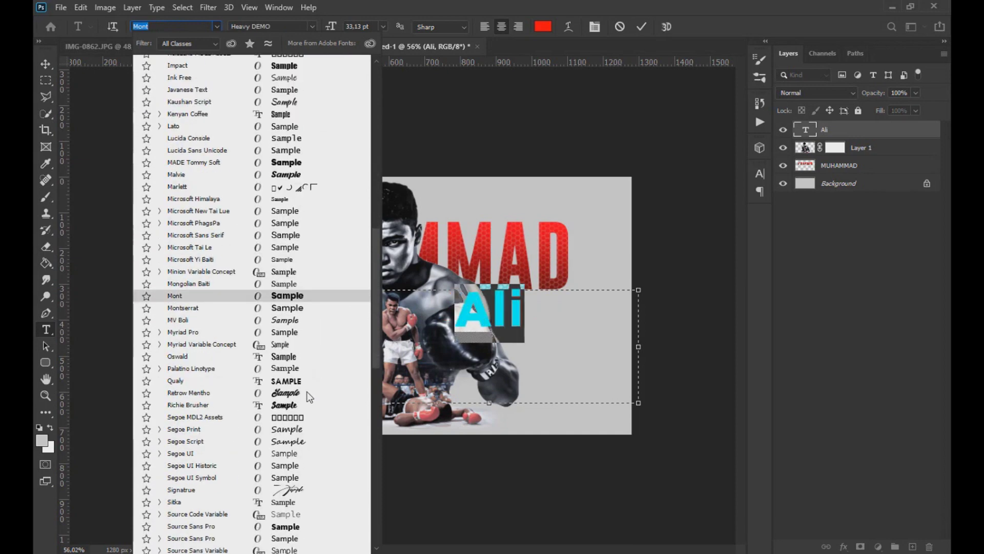
click(294, 491)
click(601, 316)
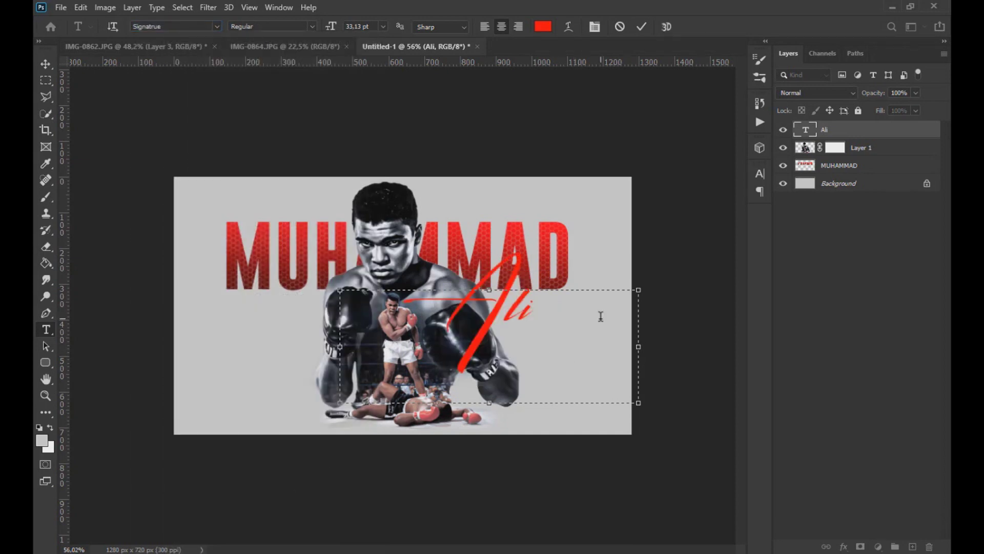
- Move the Ali text up so its large A overlaps the final letters of the MUHAMMAD title
click(46, 68)
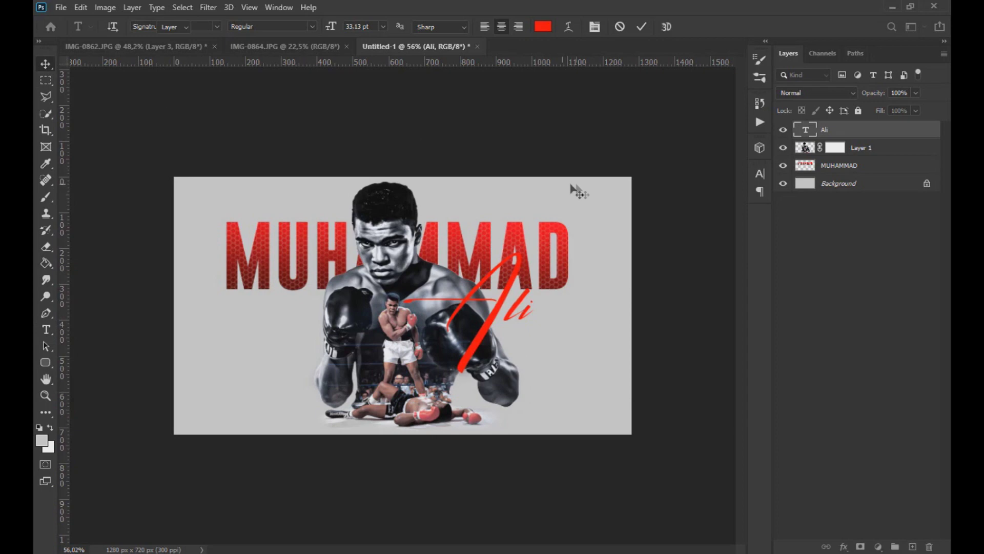
scroll(569, 238, down, 5)
scroll(569, 239, up, 7)
drag(536, 295, 571, 290)
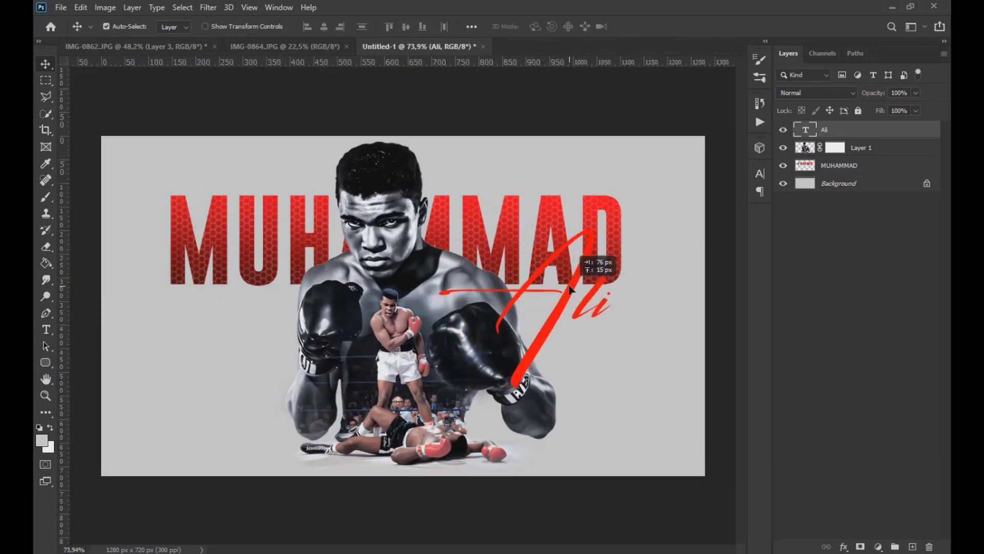
scroll(588, 281, down, 3)
scroll(533, 297, up, 4)
drag(605, 238, 614, 219)
scroll(637, 279, down, 3)
scroll(509, 291, up, 2)
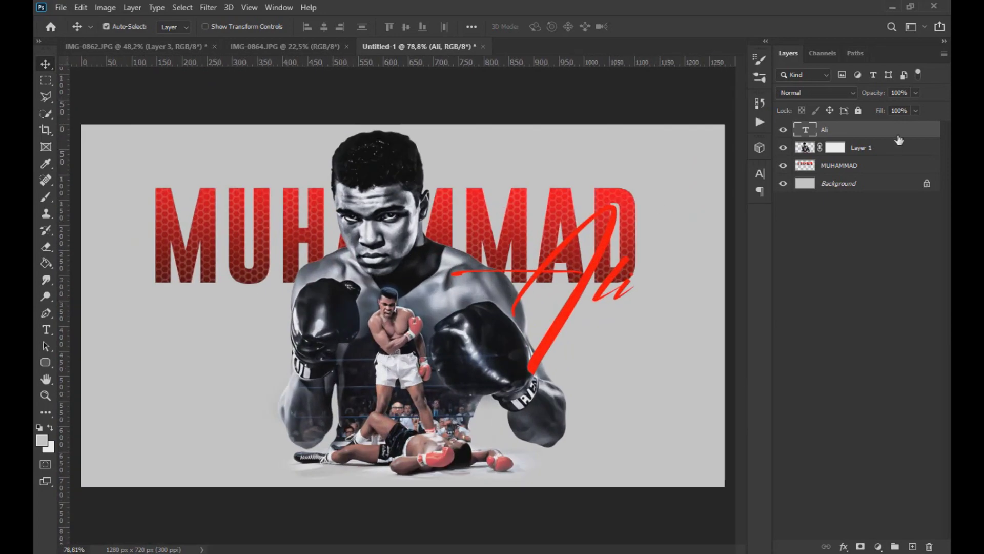
- Change the Ali text's color to black (000000) and judge it at different zoom levels
double_click(810, 130)
click(542, 29)
drag(653, 320, 694, 394)
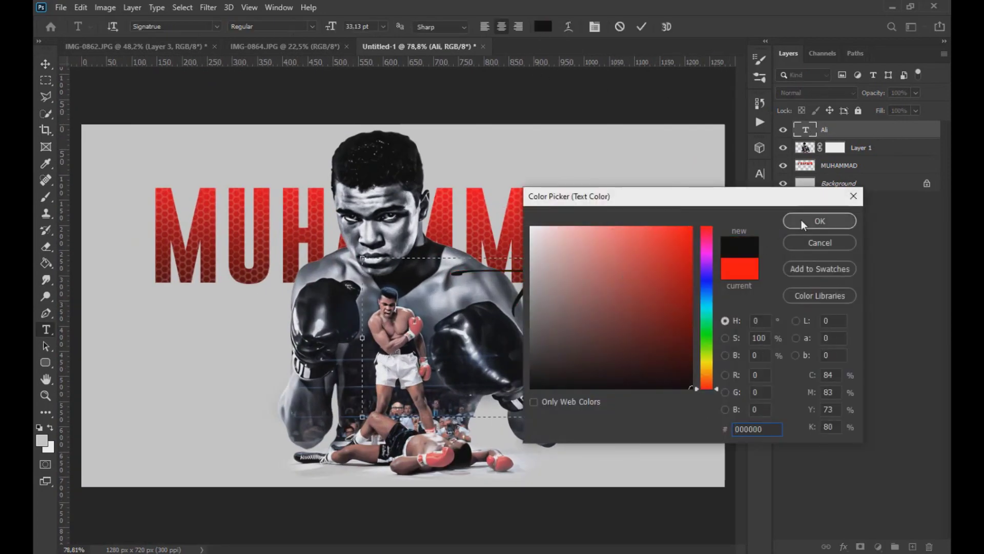
click(804, 221)
click(45, 64)
scroll(559, 270, down, 3)
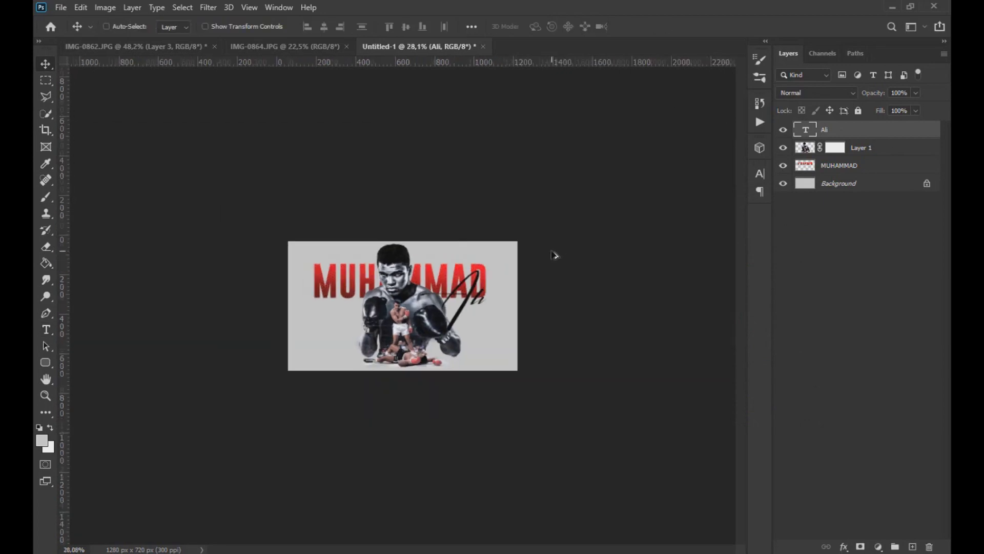
scroll(490, 310, up, 3)
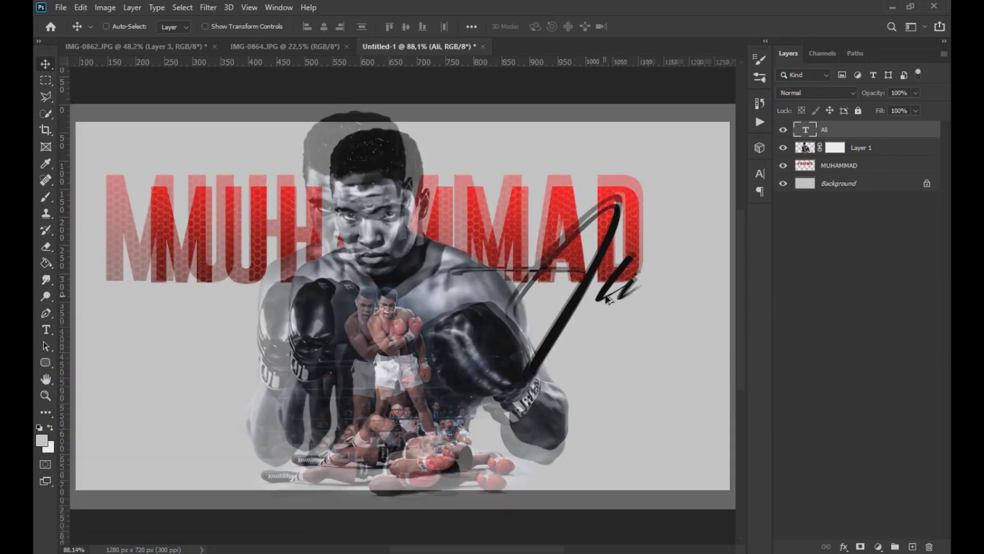
click(610, 295)
scroll(652, 259, down, 7)
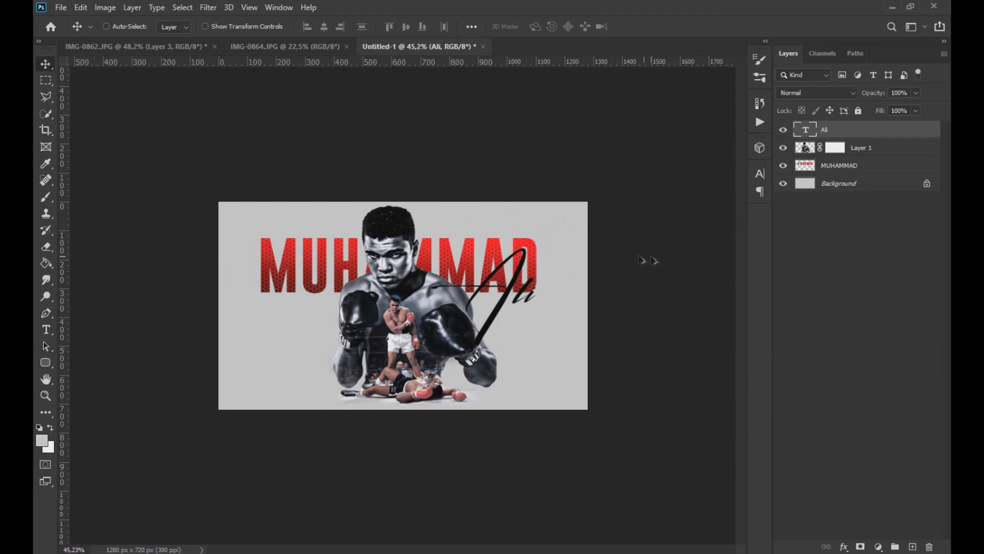
scroll(564, 271, up, 2)
scroll(558, 275, up, 2)
- Change the Ali text's color from black to pure red (ff0000)
double_click(805, 132)
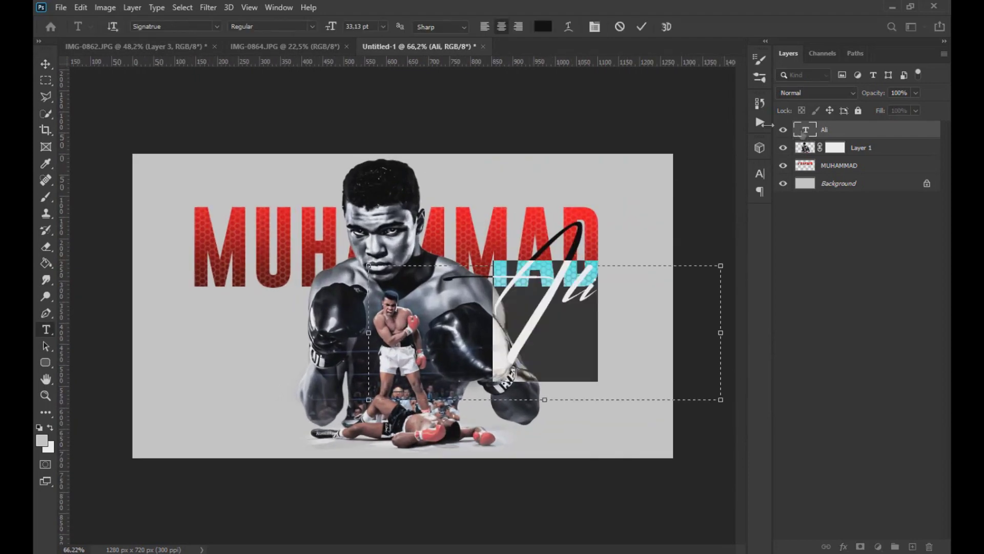
click(544, 28)
click(672, 231)
click(820, 221)
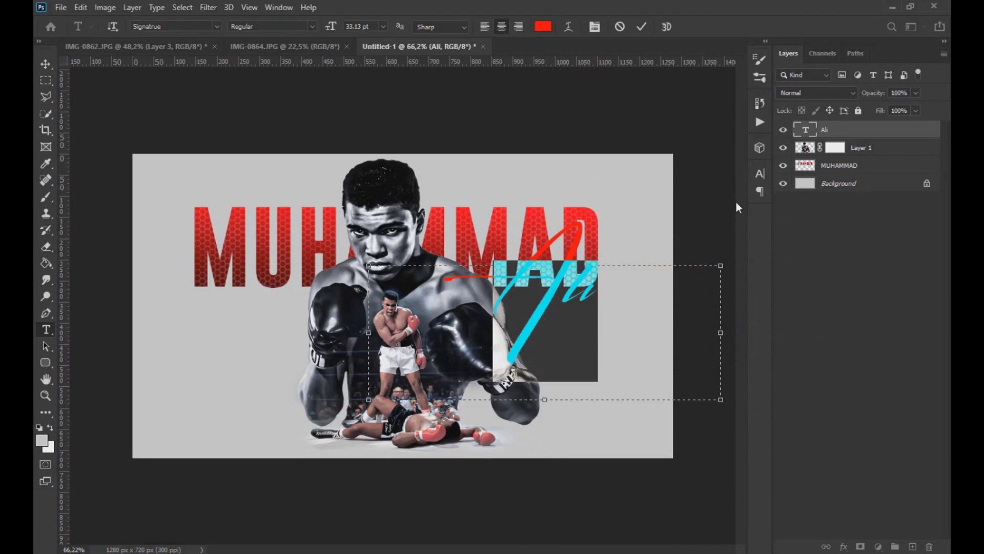
- Recolor the Ali text with a blue sampled from the small standing boxer's hair
click(543, 27)
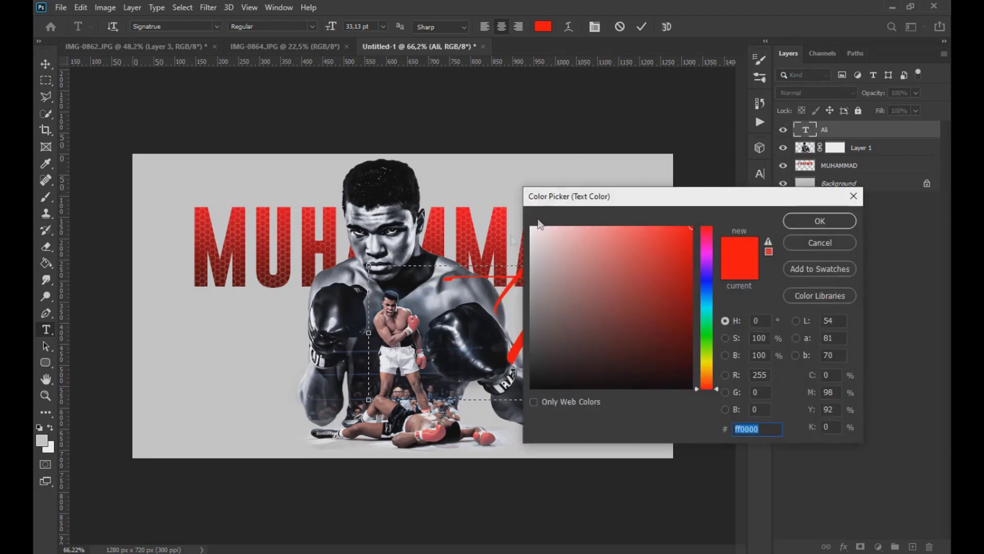
click(394, 292)
click(801, 223)
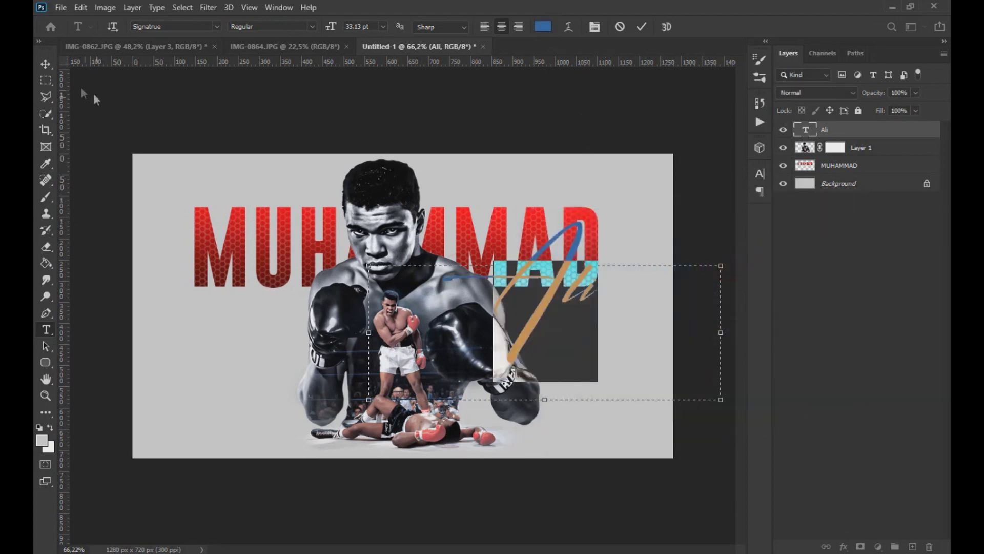
- Shift the blue Ali text slightly lower over the end of the MUHAMMAD title
click(45, 64)
scroll(521, 255, down, 4)
scroll(535, 286, up, 5)
scroll(536, 286, up, 1)
drag(594, 280, 525, 284)
scroll(444, 251, down, 3)
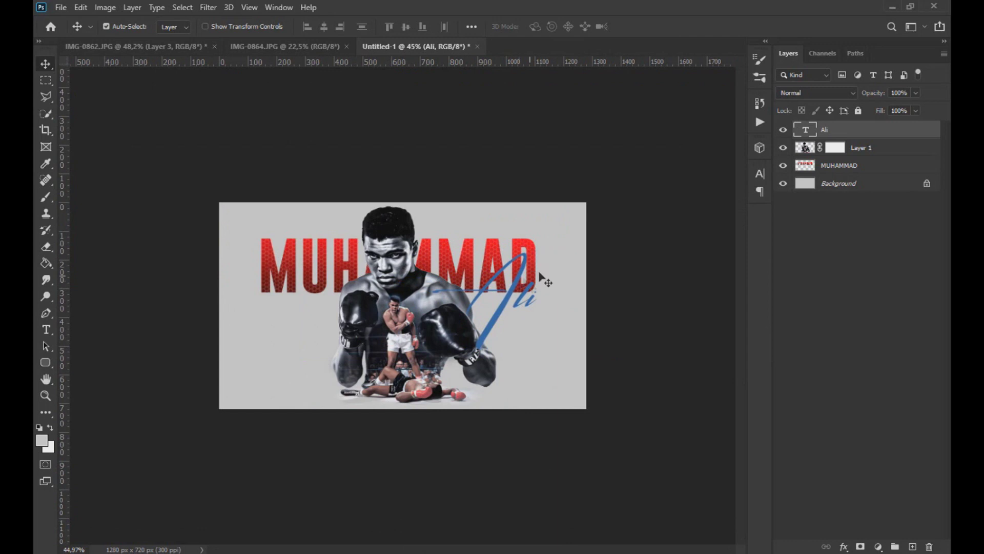
- Stretch the Ali text horizontally to 128.24% width at 100% height and adjust its position
key(ctrl+t)
drag(382, 310, 351, 303)
drag(543, 310, 538, 312)
scroll(554, 309, down, 5)
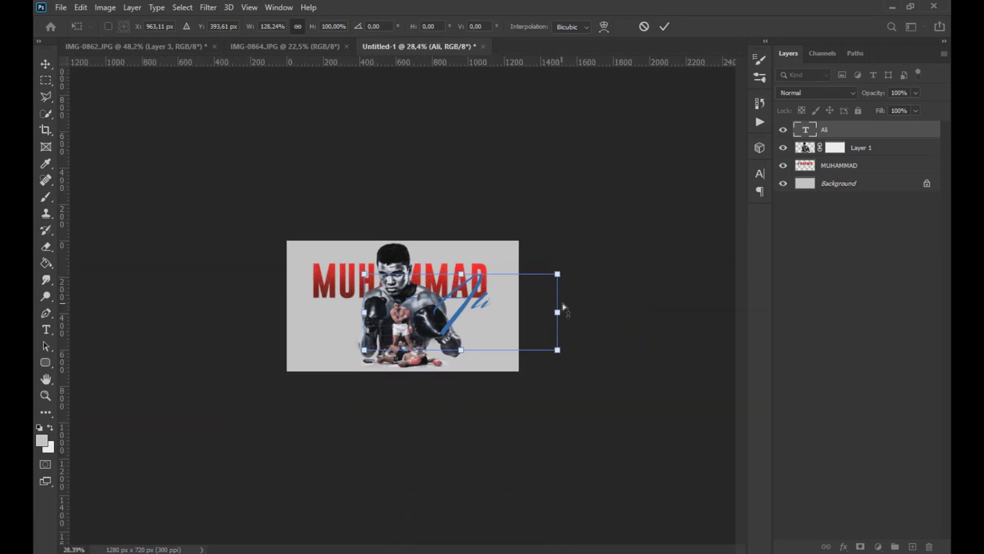
scroll(545, 293, up, 5)
- Set the stretched Ali text's color back to bright red
double_click(806, 132)
click(541, 28)
drag(688, 236, 698, 218)
drag(798, 202, 824, 217)
click(850, 237)
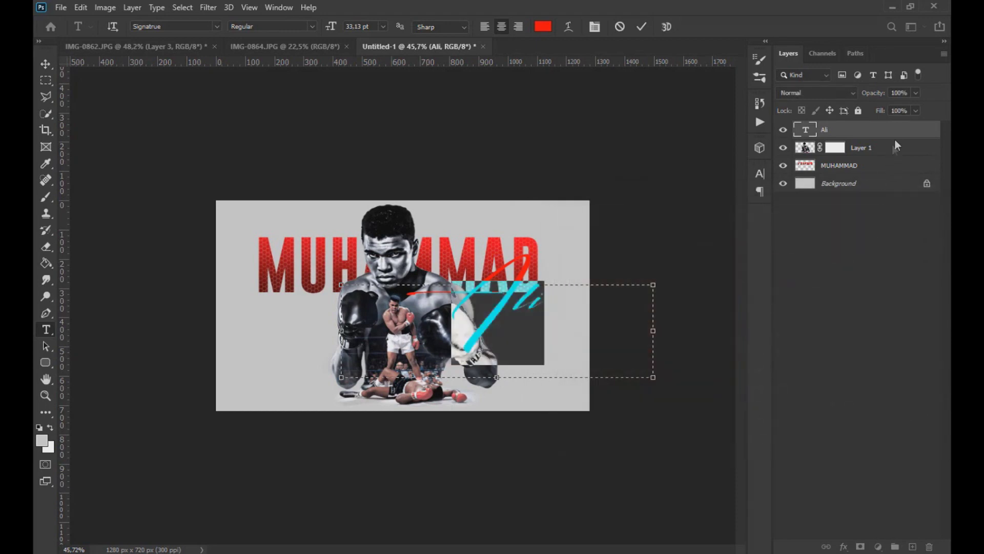
- Rasterize the red Ali text layer
click(876, 132)
right_click(881, 131)
click(800, 198)
scroll(512, 259, up, 3)
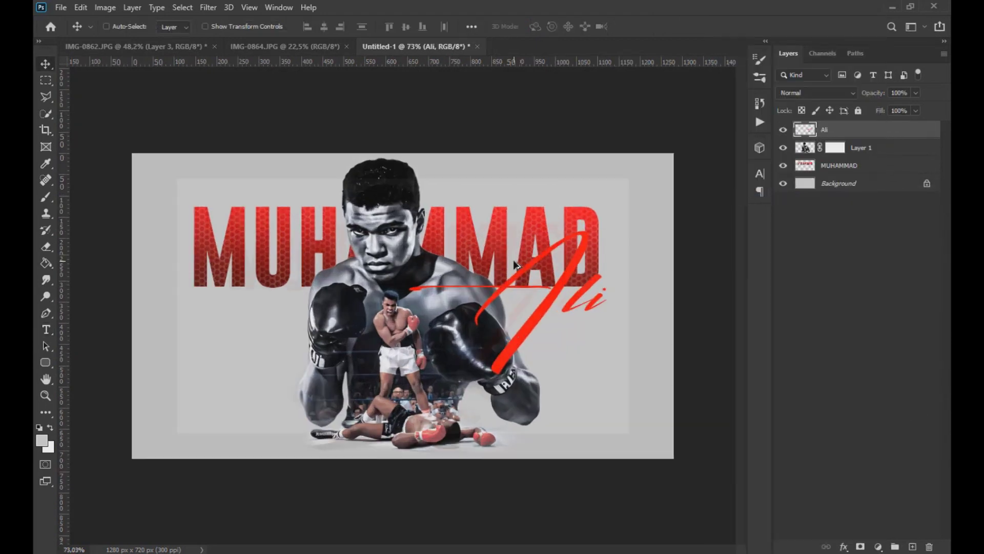
- Add a Smooth Inner Bevel to the Ali layer with 1000% depth, 8 px size and 0 px soften
double_click(875, 134)
click(505, 301)
drag(590, 242, 721, 163)
drag(815, 241, 871, 241)
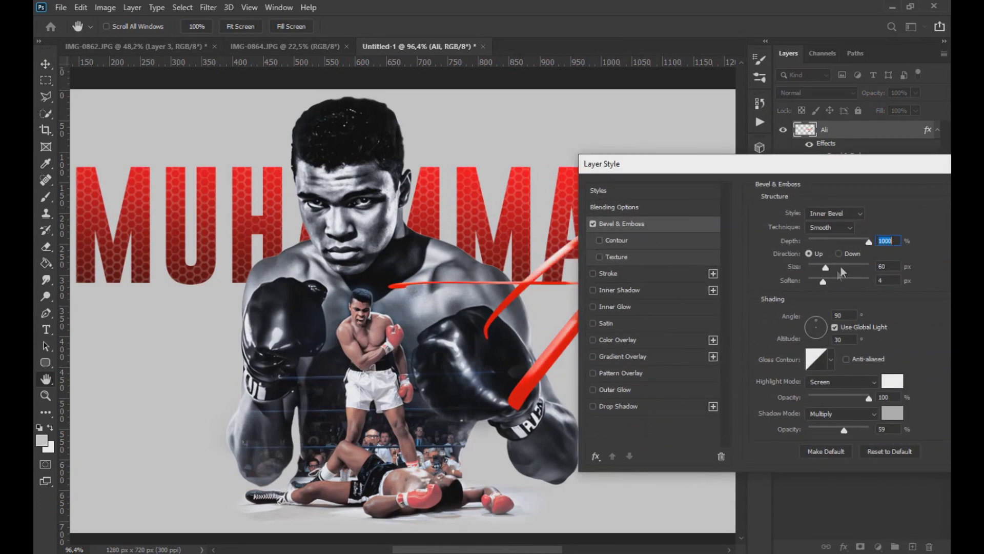
drag(824, 269, 814, 267)
mouse_move(678, 165)
mouse_down()
mouse_move(919, 165)
mouse_move(685, 152)
mouse_up()
click(819, 240)
mouse_move(801, 152)
mouse_down()
mouse_move(885, 148)
mouse_move(803, 143)
mouse_up()
- Set the Ali bevel's highlight and shadow opacity to 74% and fine-tune its size for a thin edge
click(874, 408)
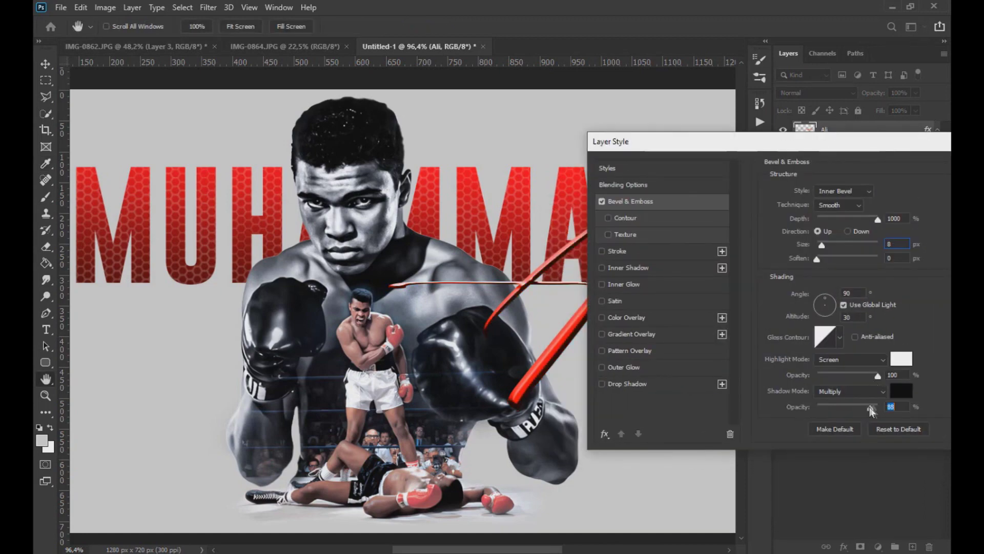
click(855, 376)
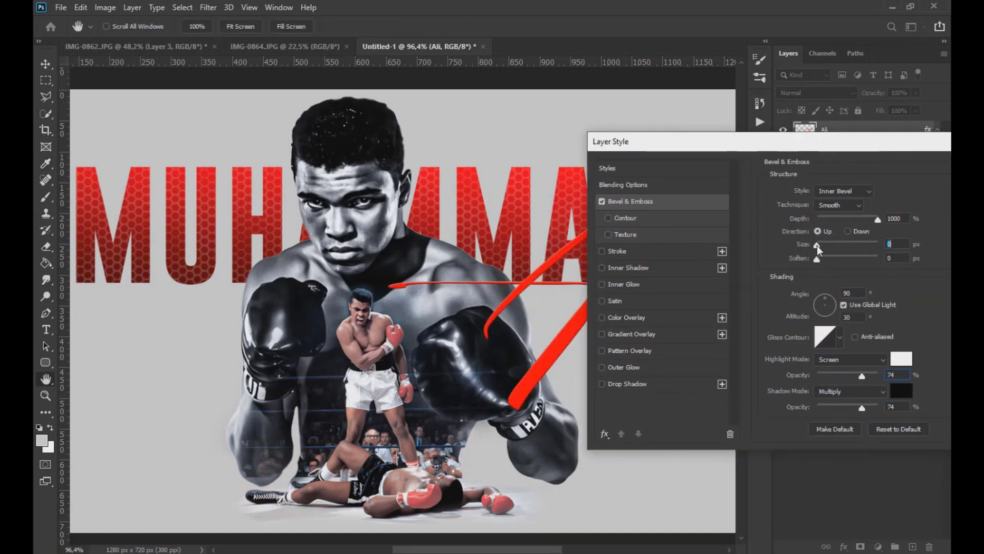
mouse_move(757, 149)
mouse_down()
mouse_move(926, 149)
mouse_move(838, 157)
mouse_up()
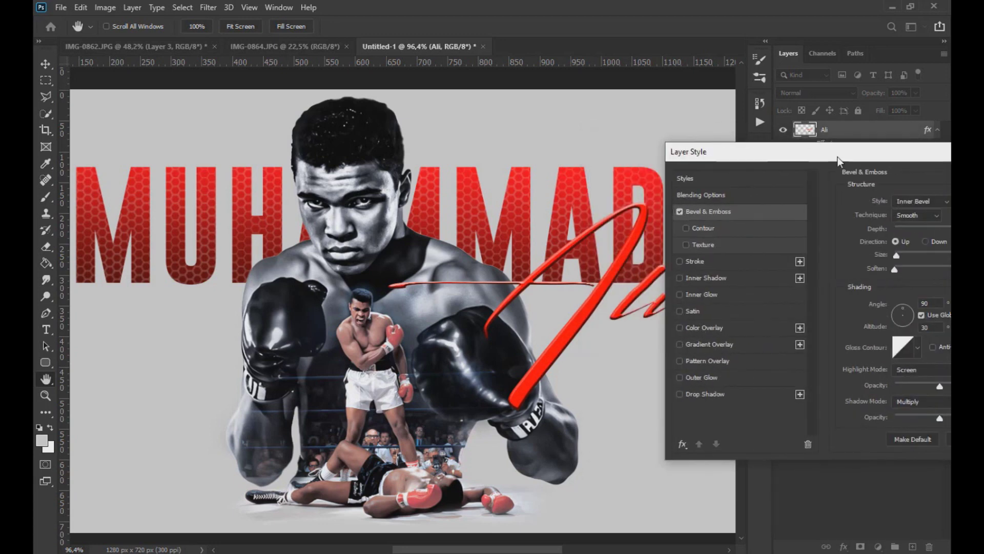
- Add a black drop shadow to the Ali layer with 46% opacity, 7 px distance, 64% spread and 4 px size
click(717, 396)
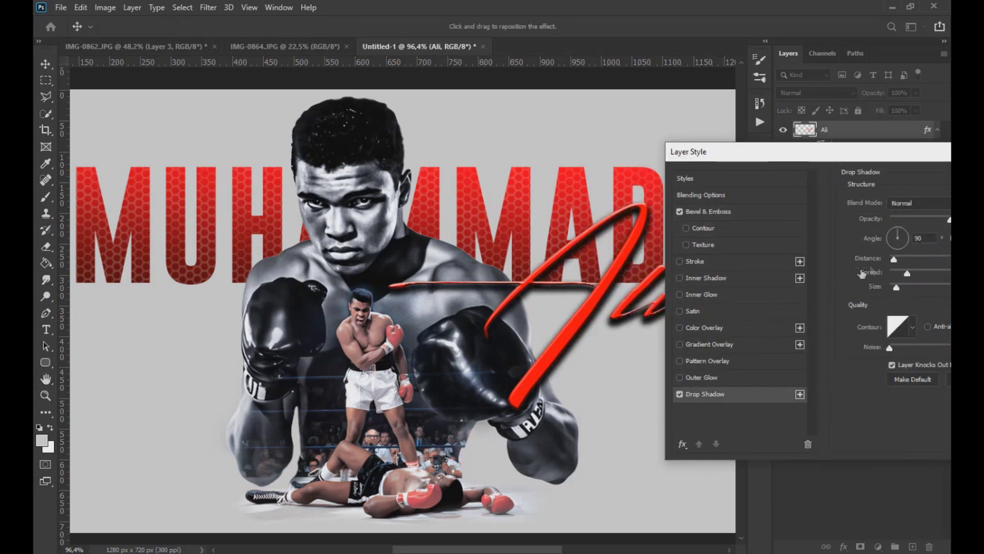
drag(907, 273, 893, 288)
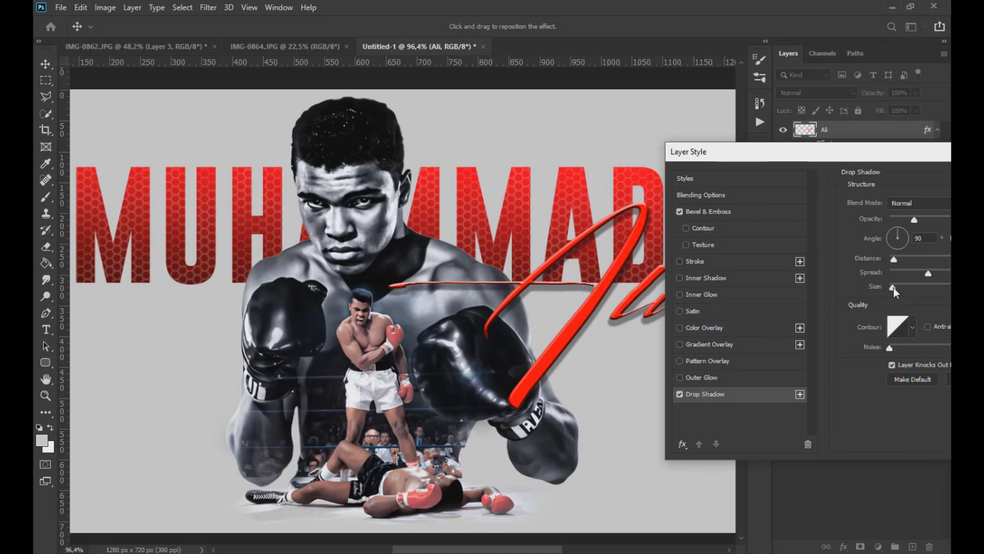
drag(870, 153, 807, 142)
drag(851, 210, 854, 210)
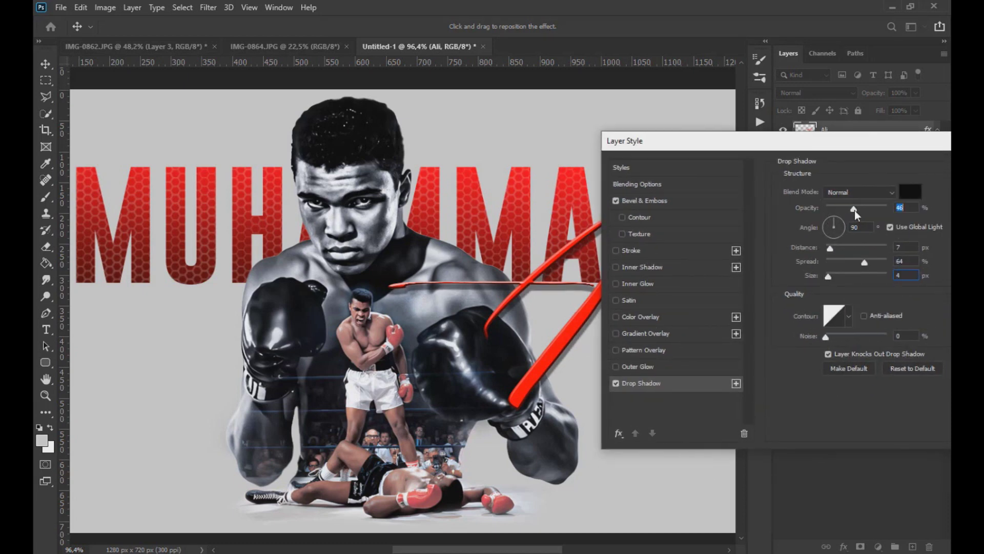
- Reduce the Ali drop shadow's distance, spread and opacity, and rasterize the finished layer style into the layer
drag(759, 147, 845, 150)
drag(942, 263, 937, 264)
drag(940, 212, 930, 212)
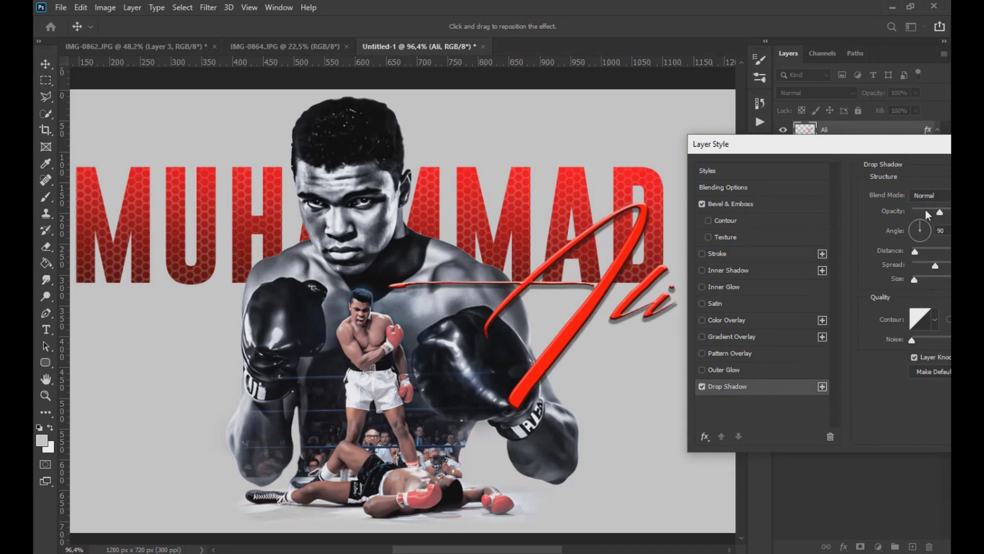
drag(856, 141, 642, 184)
click(918, 212)
right_click(864, 133)
click(805, 220)
- Add a black drop shadow to the MUHAMMAD layer with 25% opacity, 5 px distance, 39% spread and 4 px size
double_click(872, 165)
click(528, 430)
drag(612, 185, 670, 225)
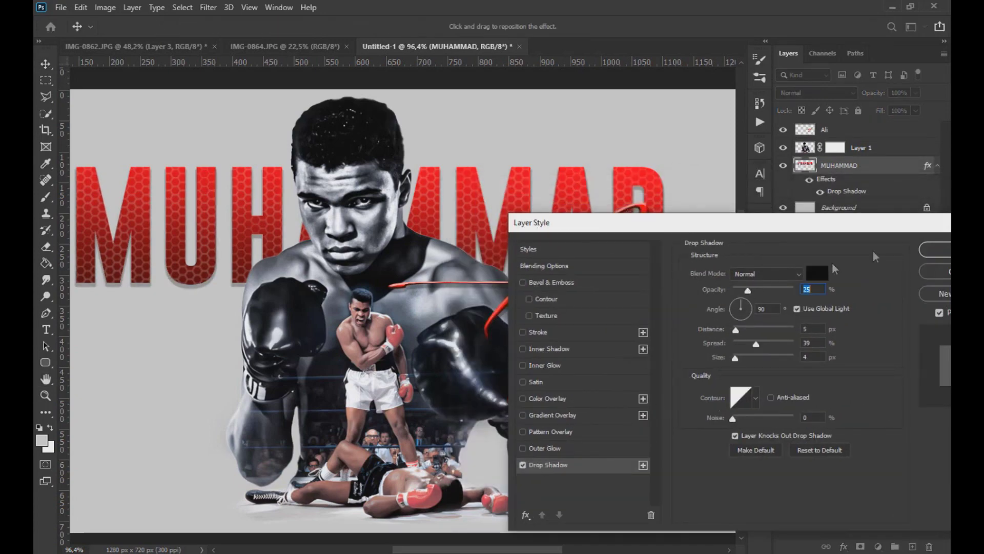
click(936, 251)
scroll(650, 323, down, 3)
scroll(669, 263, up, 2)
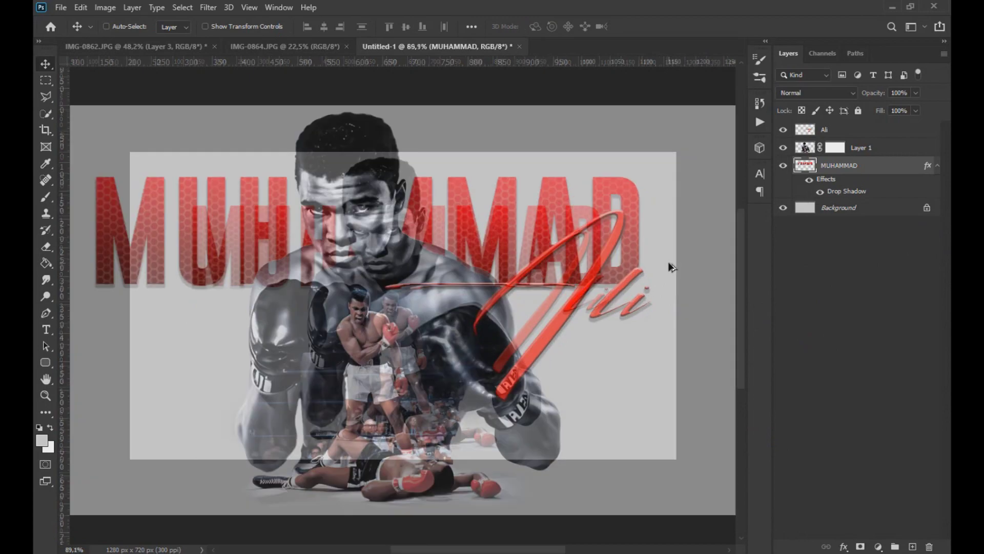
- Load the MUHAMMAD letter shapes as a selection while keeping the Ali layer active
click(841, 135)
ctrl+click(805, 171)
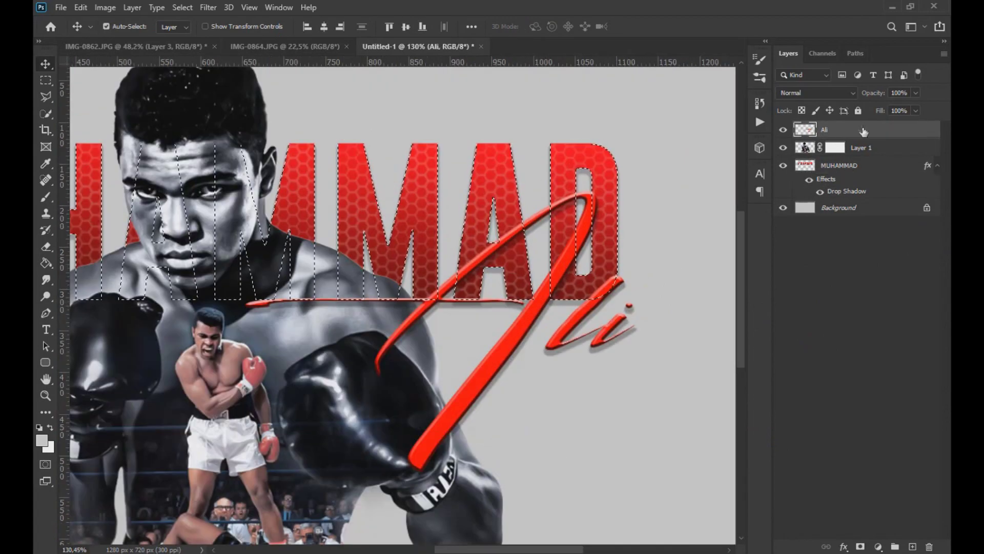
scroll(669, 200, up, 3)
- Erase the Ali signature's thin stroke where it crosses the letter D, using a 66 px soft eraser
key(b)
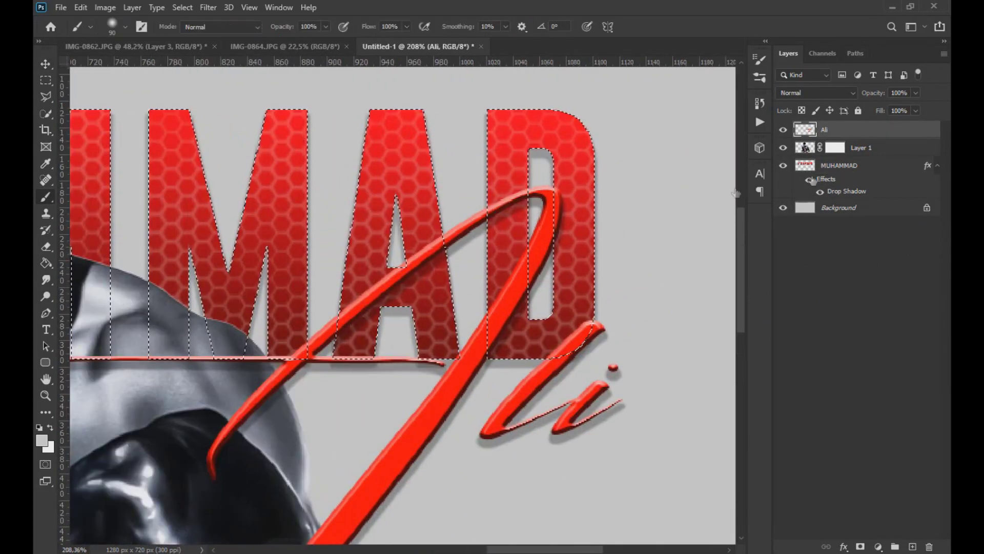
click(47, 247)
click(125, 27)
drag(501, 192, 512, 201)
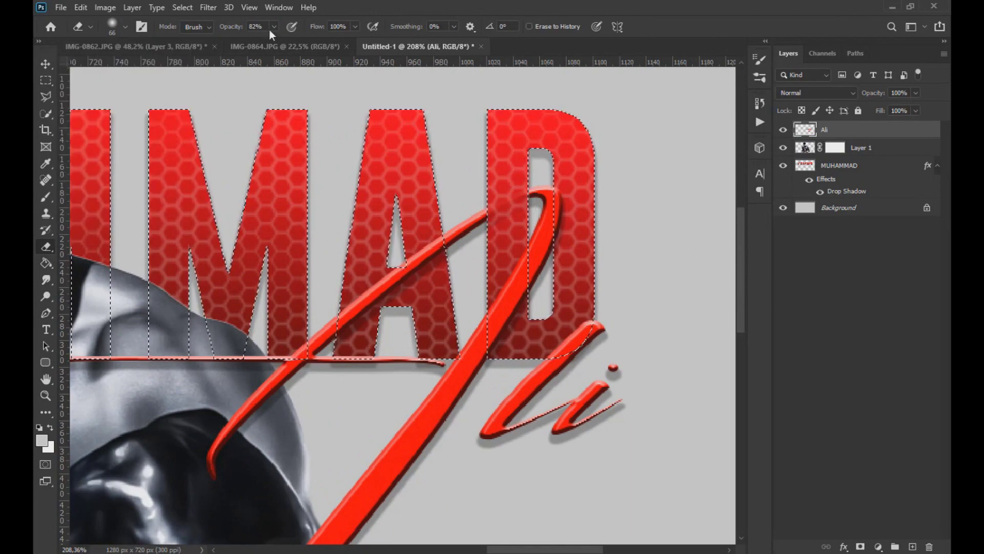